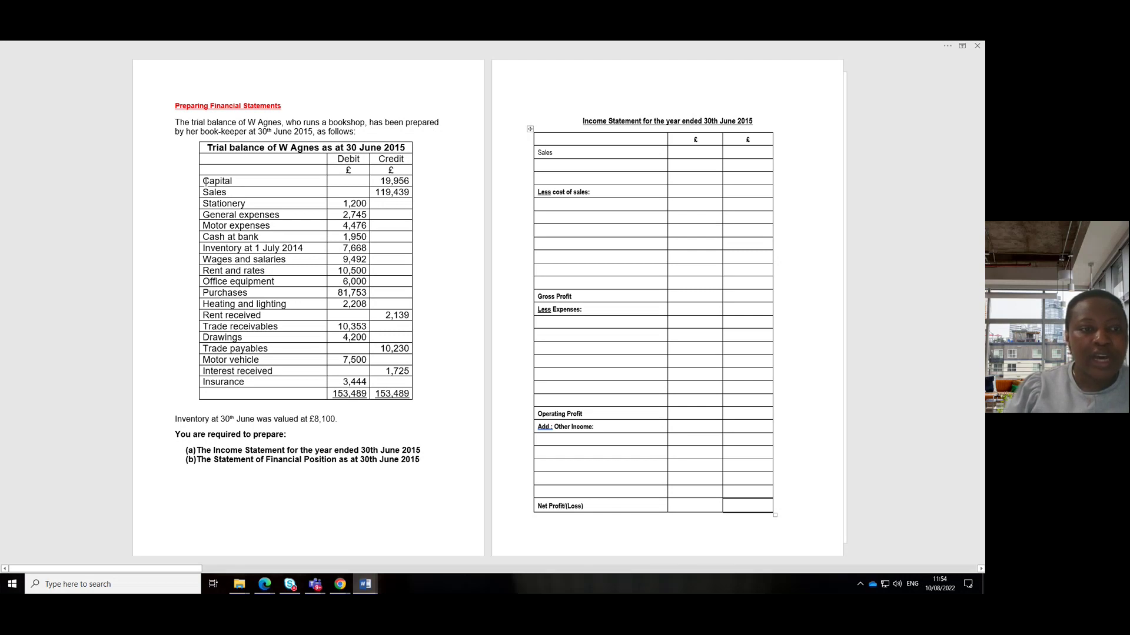
{"action": "left_click_drag", "start_coordinate": [204, 182], "coordinate": [233, 183]}
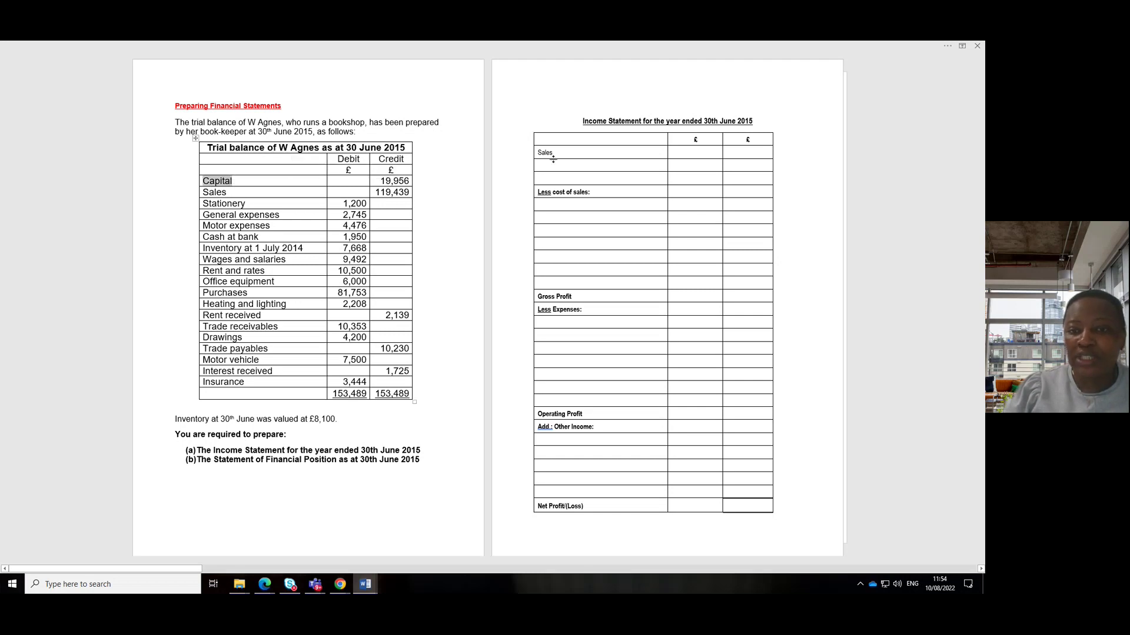
{"action": "left_click", "coordinate": [618, 178]}
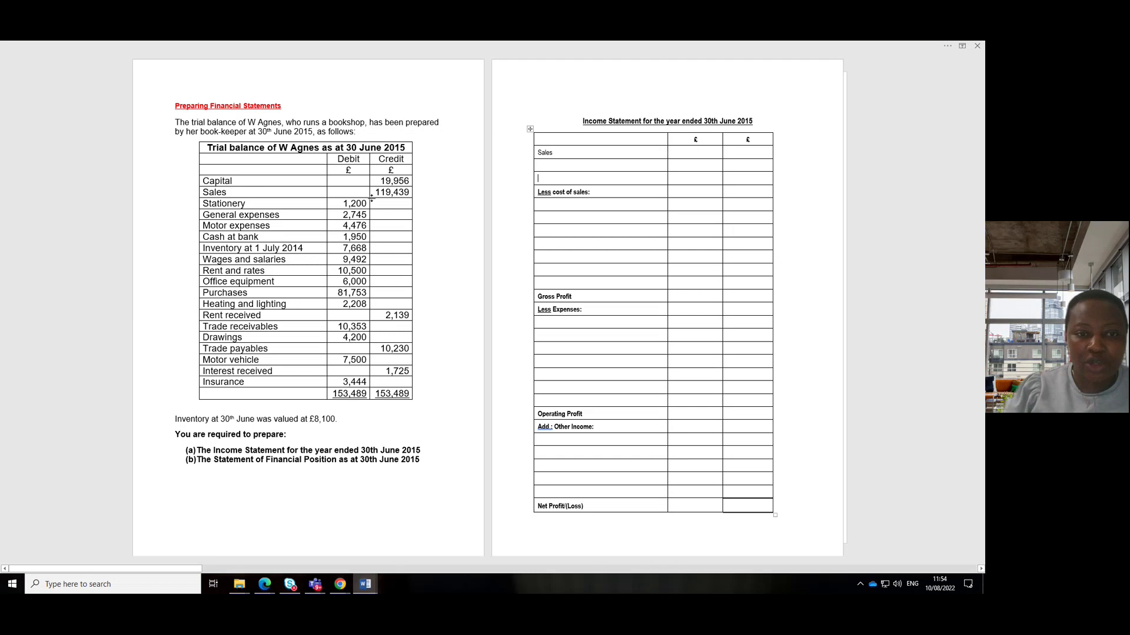
Copy the Sales figure 119,439 into the second £ column of the income statement's Sales row and colour the trial balance figure gold.
{"action": "left_click_drag", "start_coordinate": [375, 193], "coordinate": [409, 194]}
{"action": "key", "text": "ctrl+c"}
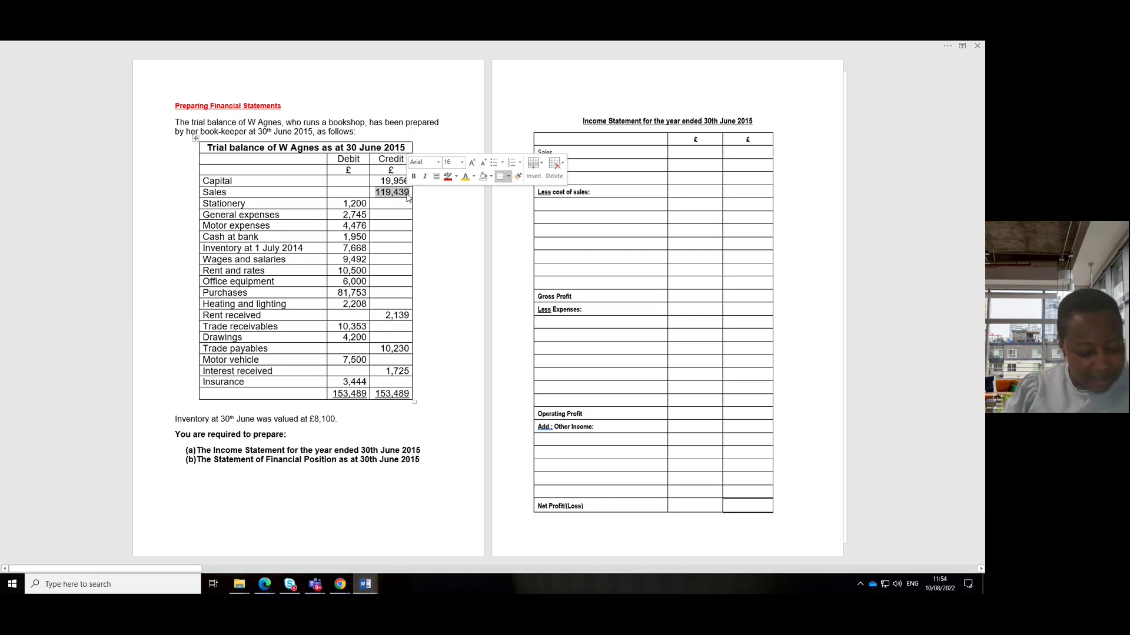
{"action": "left_click", "coordinate": [730, 152]}
{"action": "key", "text": "ctrl+v"}
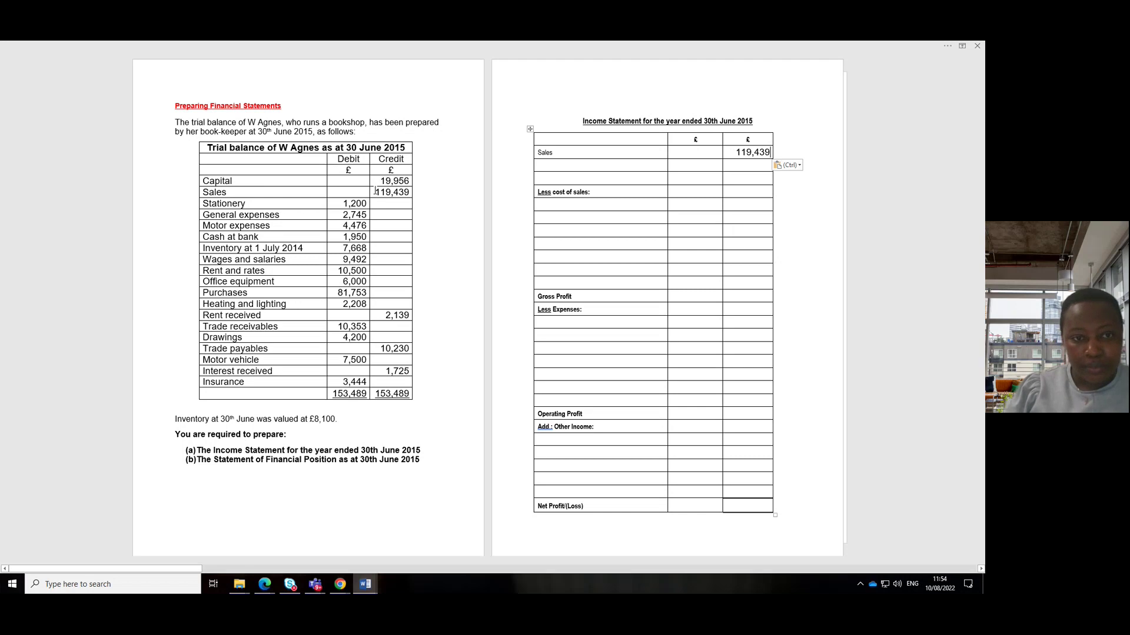
{"action": "left_click_drag", "start_coordinate": [374, 192], "coordinate": [402, 193]}
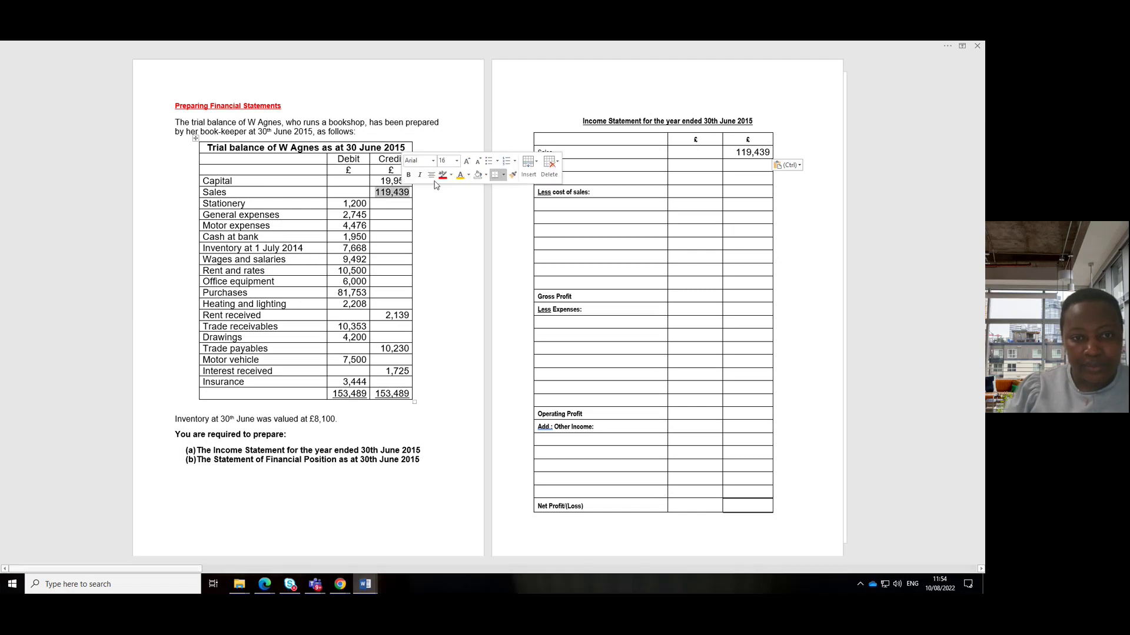
{"action": "left_click", "coordinate": [460, 177]}
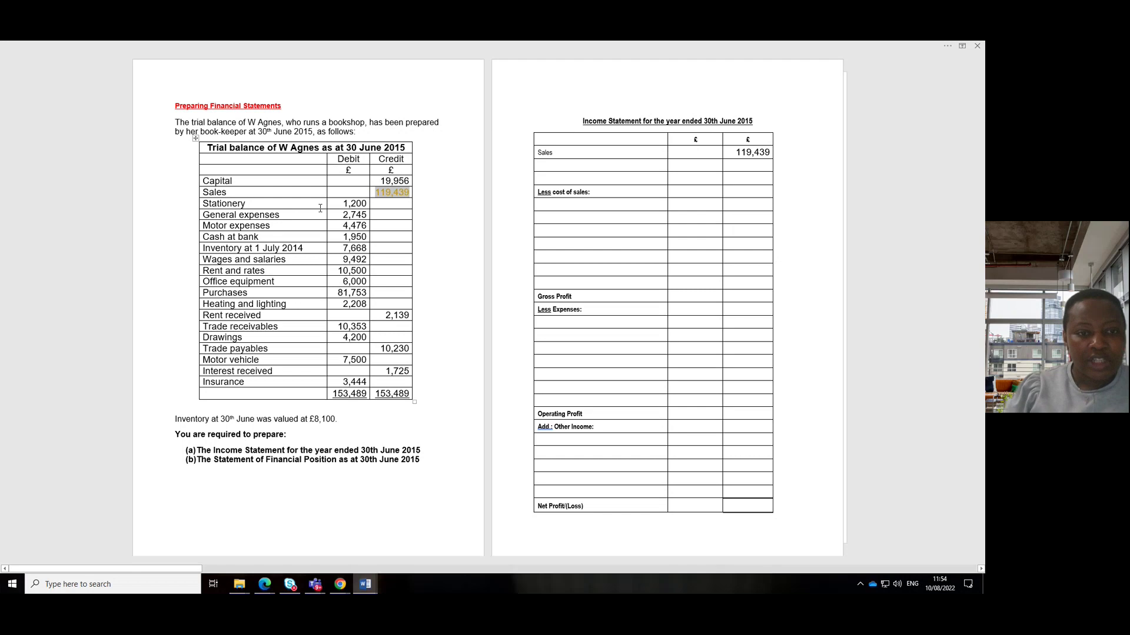
Copy the Stationery figure 1,200 into the first £ column of the first row under Less Expenses and colour the source figure gold.
{"action": "left_click_drag", "start_coordinate": [344, 204], "coordinate": [362, 206]}
{"action": "key", "text": "ctrl+c"}
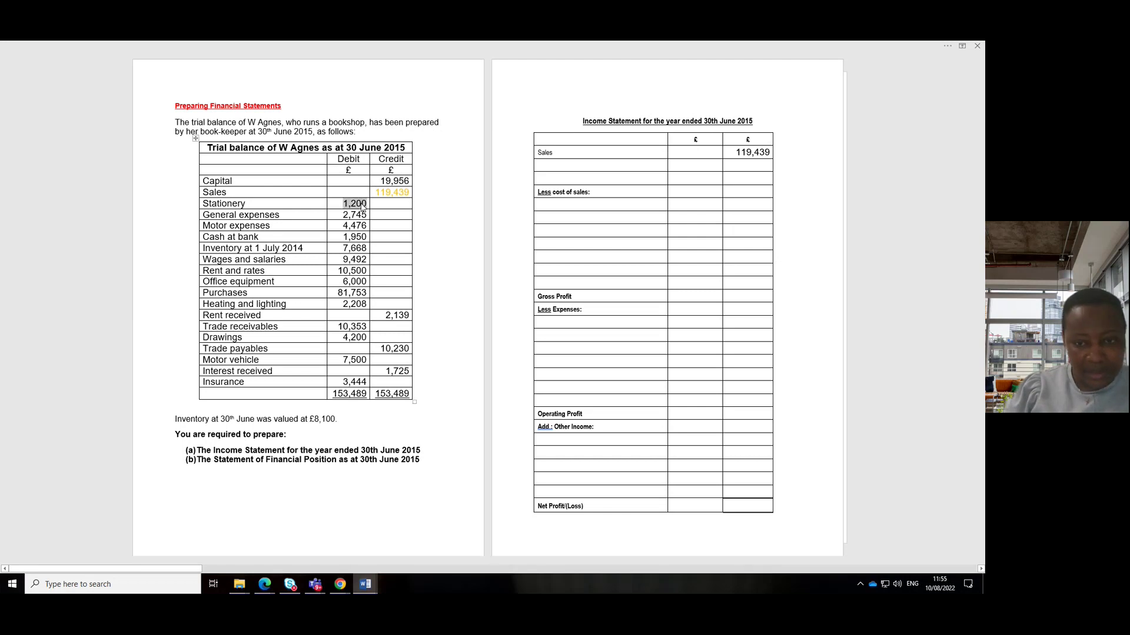
{"action": "left_click", "coordinate": [691, 323]}
{"action": "key", "text": "ctrl+v"}
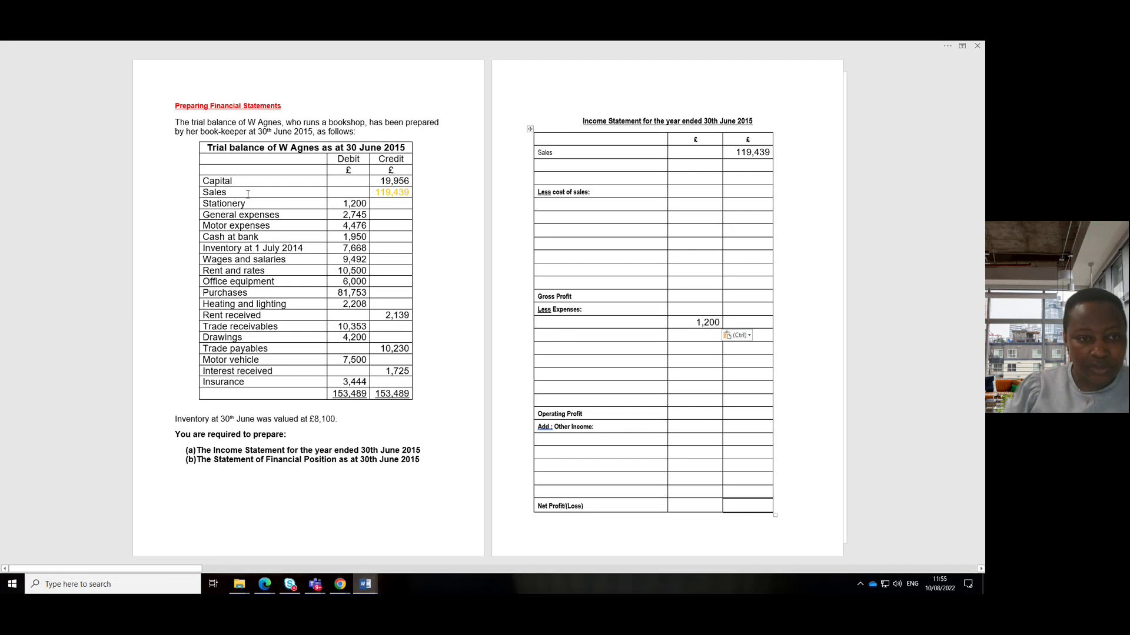
{"action": "left_click_drag", "start_coordinate": [341, 203], "coordinate": [368, 205]}
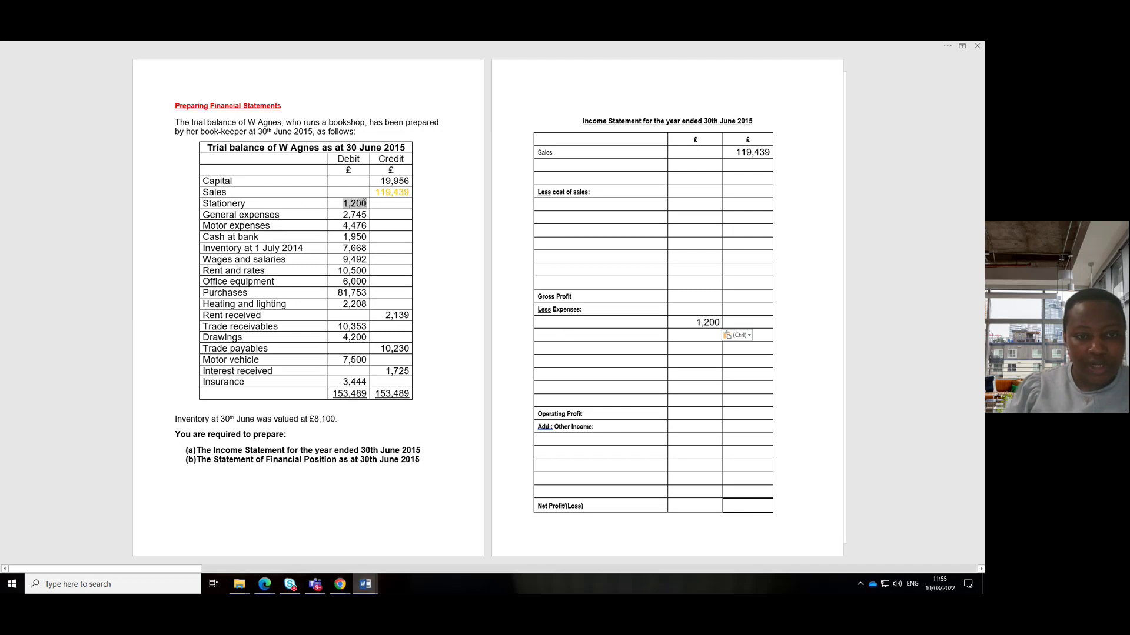
{"action": "left_click", "coordinate": [421, 185]}
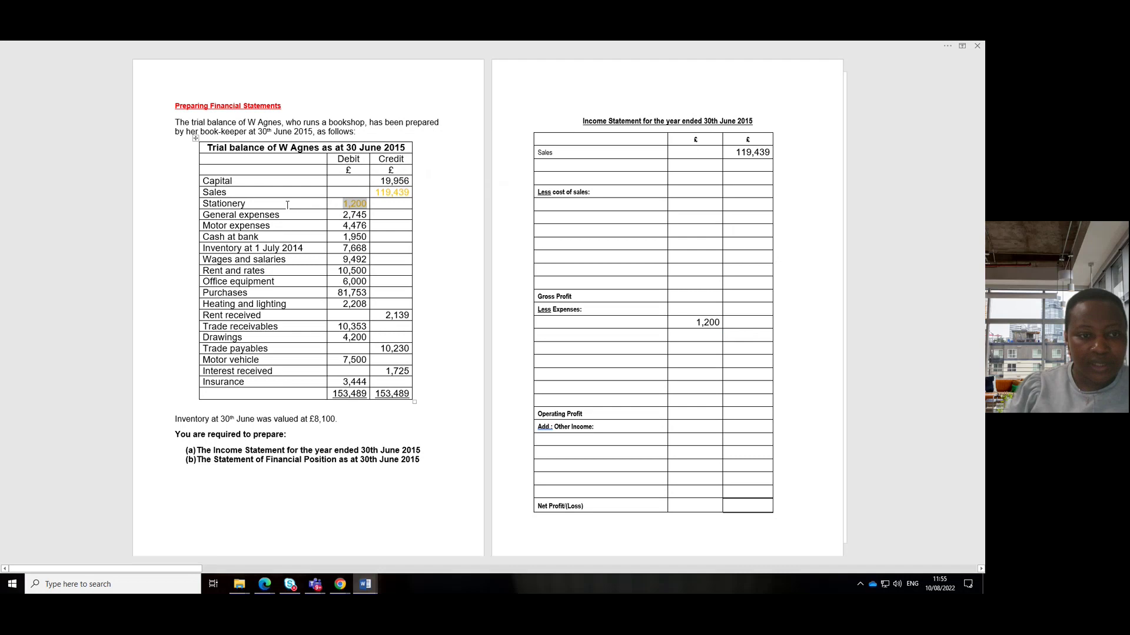
Copy the Stationery label from the trial balance into the expense row holding 1,200.
{"action": "left_click_drag", "start_coordinate": [245, 203], "coordinate": [206, 204]}
{"action": "key", "text": "ctrl+c"}
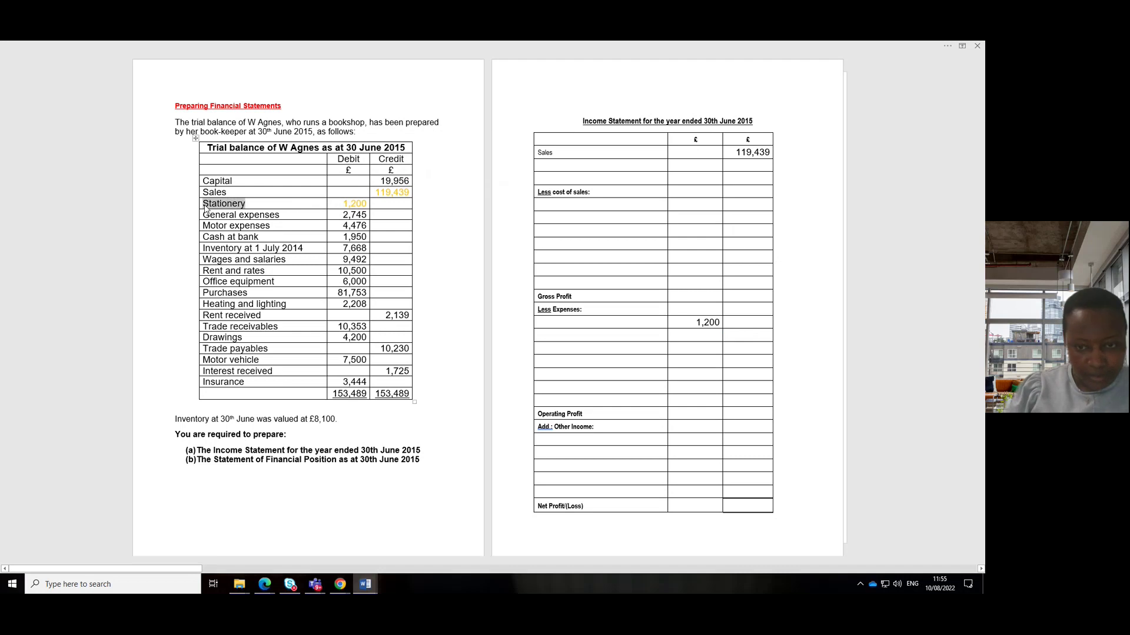
{"action": "left_click", "coordinate": [578, 322]}
{"action": "key", "text": "ctrl+v"}
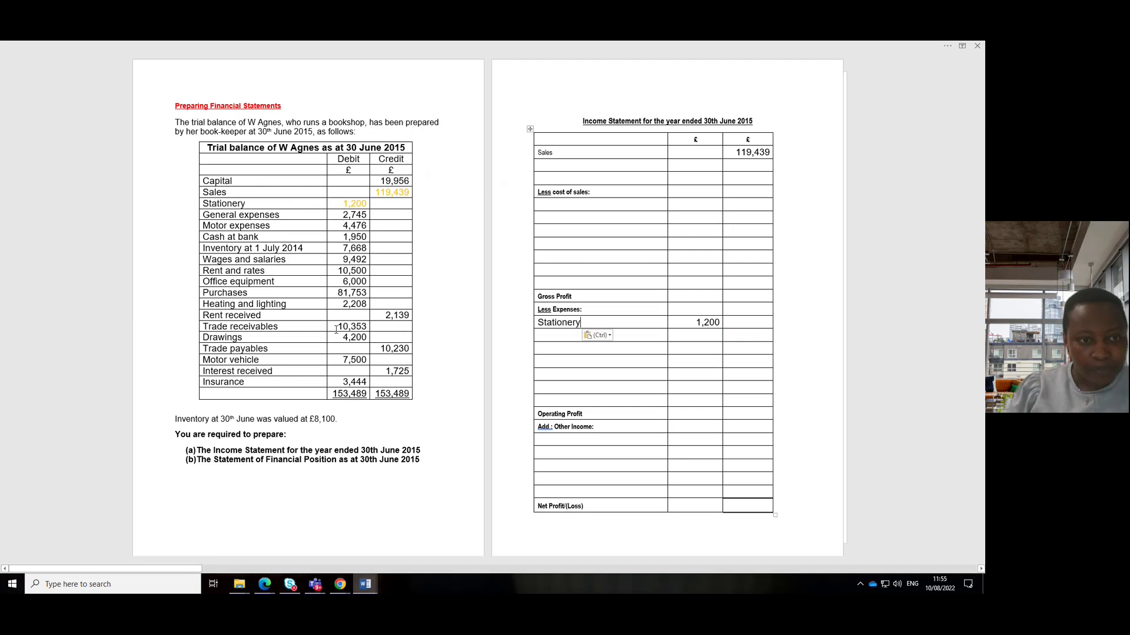
Copy General expenses and its figure 2,745 into the row below Stationery, and colour the trial balance figure gold.
{"action": "left_click_drag", "start_coordinate": [280, 215], "coordinate": [203, 215]}
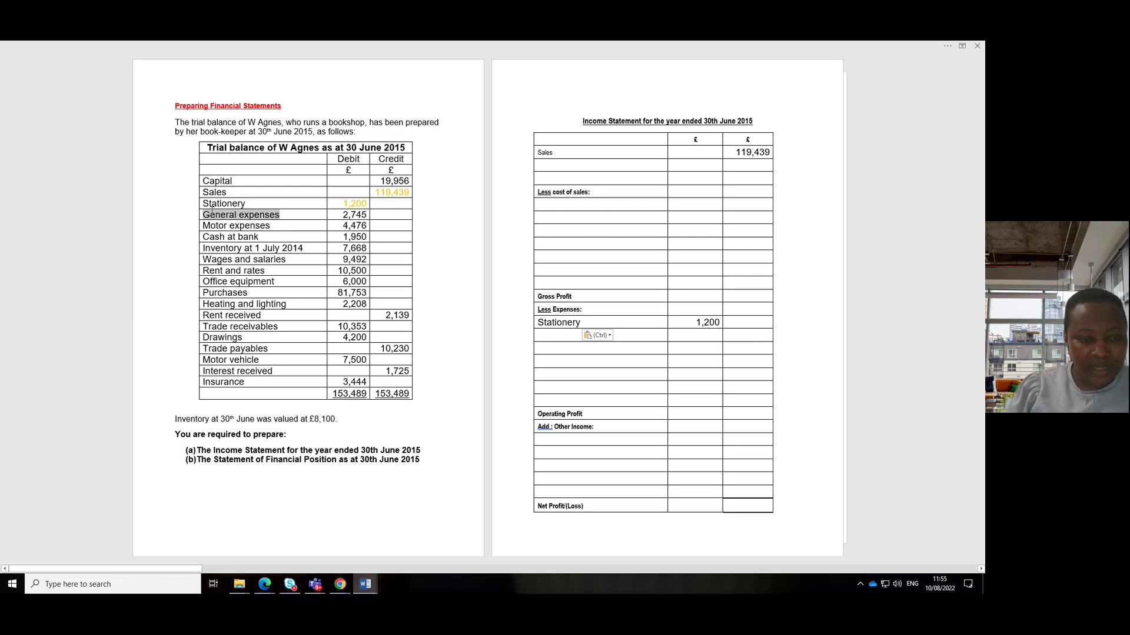
{"action": "key", "text": "ctrl+c"}
{"action": "left_click", "coordinate": [569, 333]}
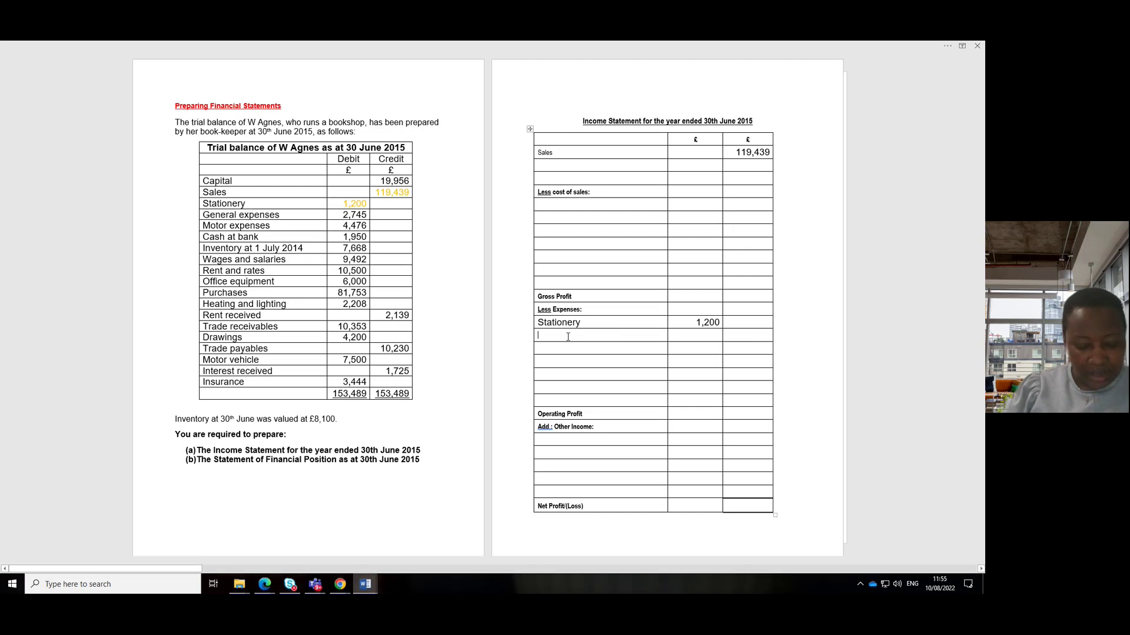
{"action": "key", "text": "ctrl+v"}
{"action": "left_click_drag", "start_coordinate": [342, 214], "coordinate": [366, 216]}
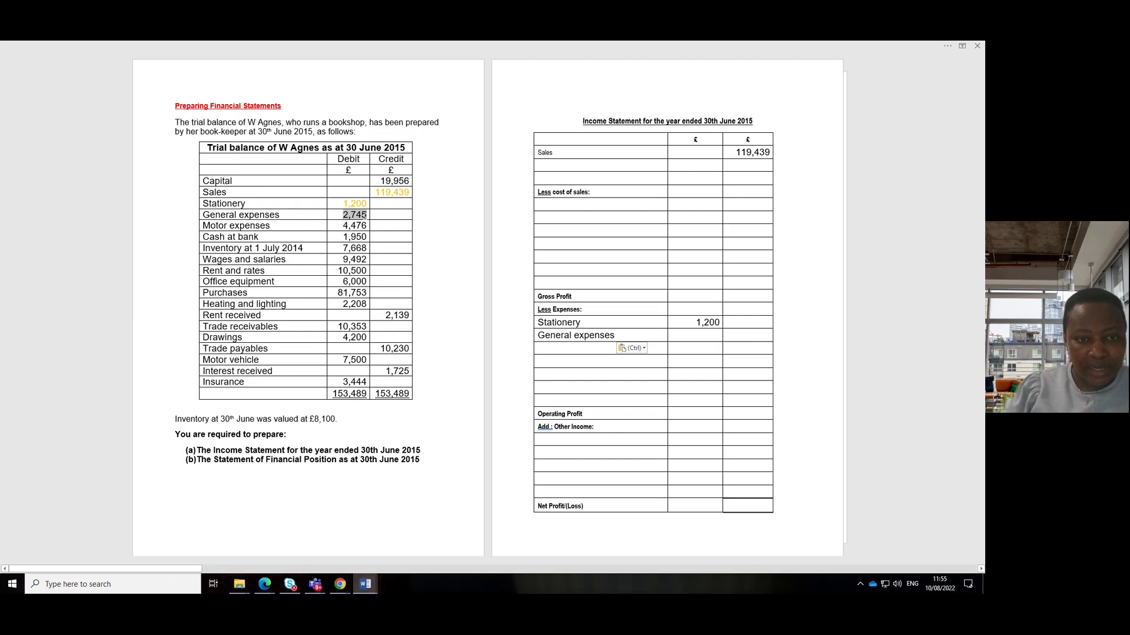
{"action": "key", "text": "ctrl+c"}
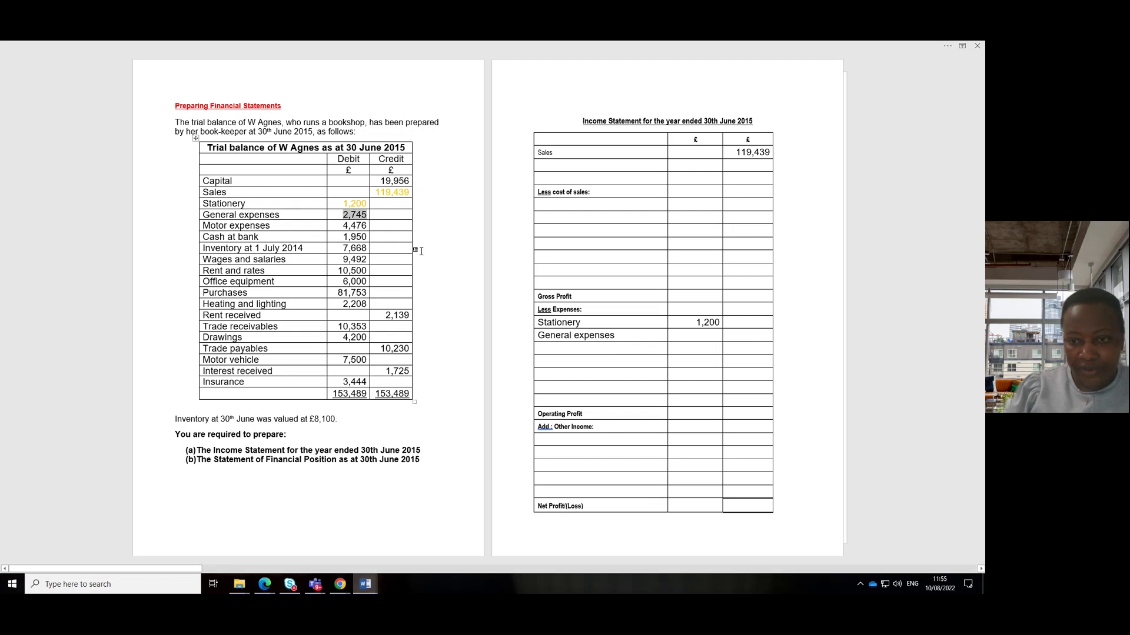
{"action": "left_click", "coordinate": [696, 337]}
{"action": "key", "text": "ctrl+v"}
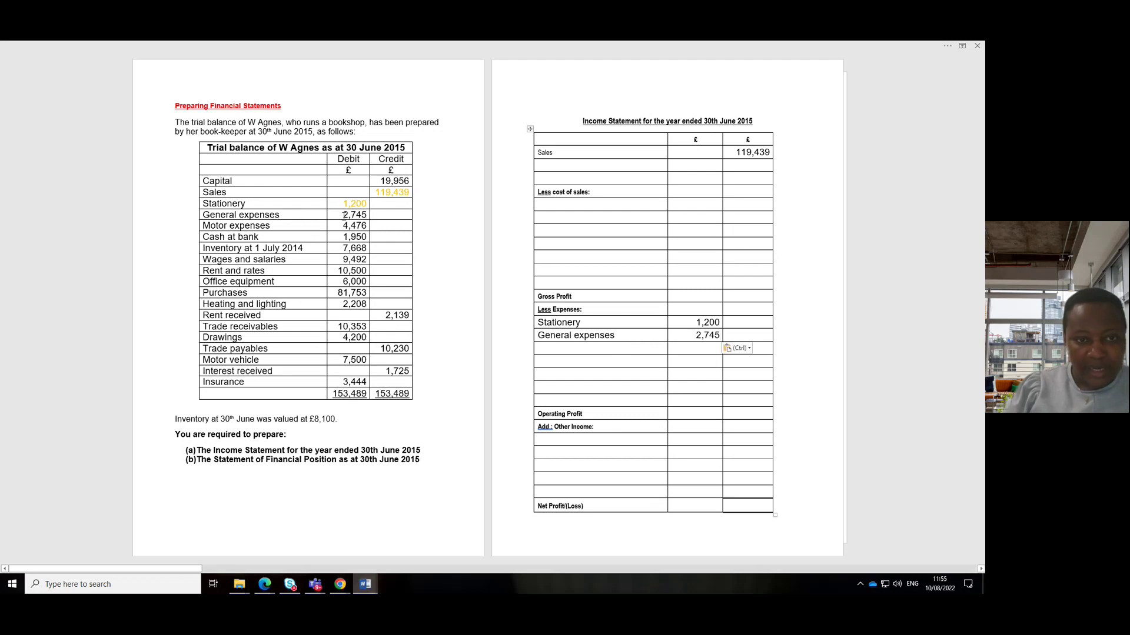
{"action": "left_click_drag", "start_coordinate": [342, 215], "coordinate": [366, 215]}
{"action": "left_click", "coordinate": [420, 198]}
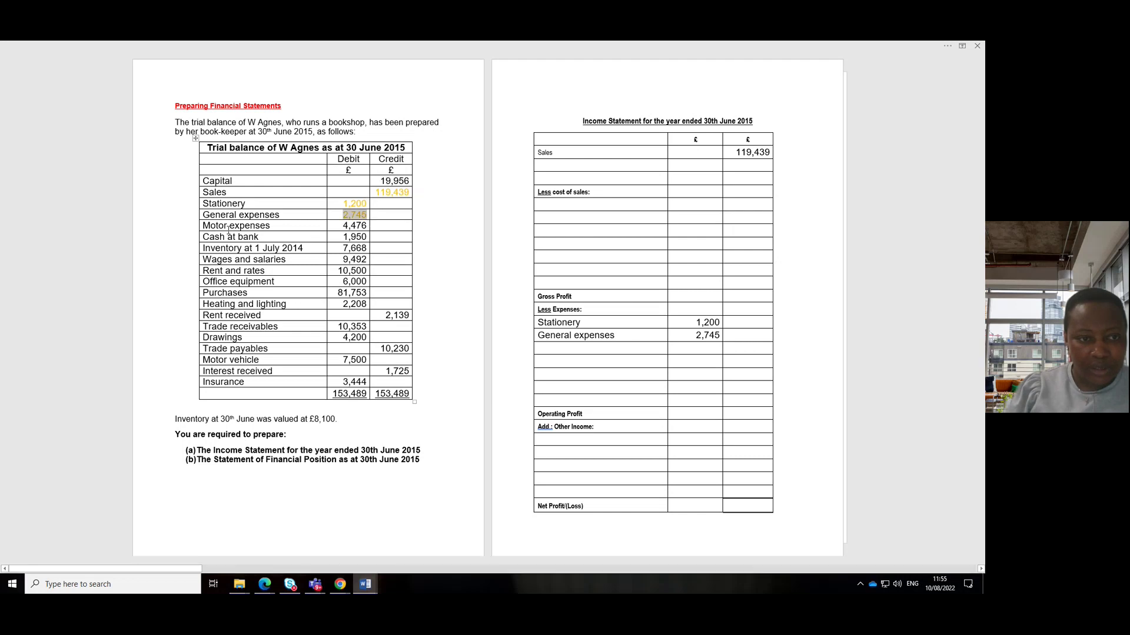
Copy Motor expenses and its figure 4,476 into the row below General expenses, and colour the trial balance figure gold.
{"action": "left_click_drag", "start_coordinate": [271, 227], "coordinate": [203, 226]}
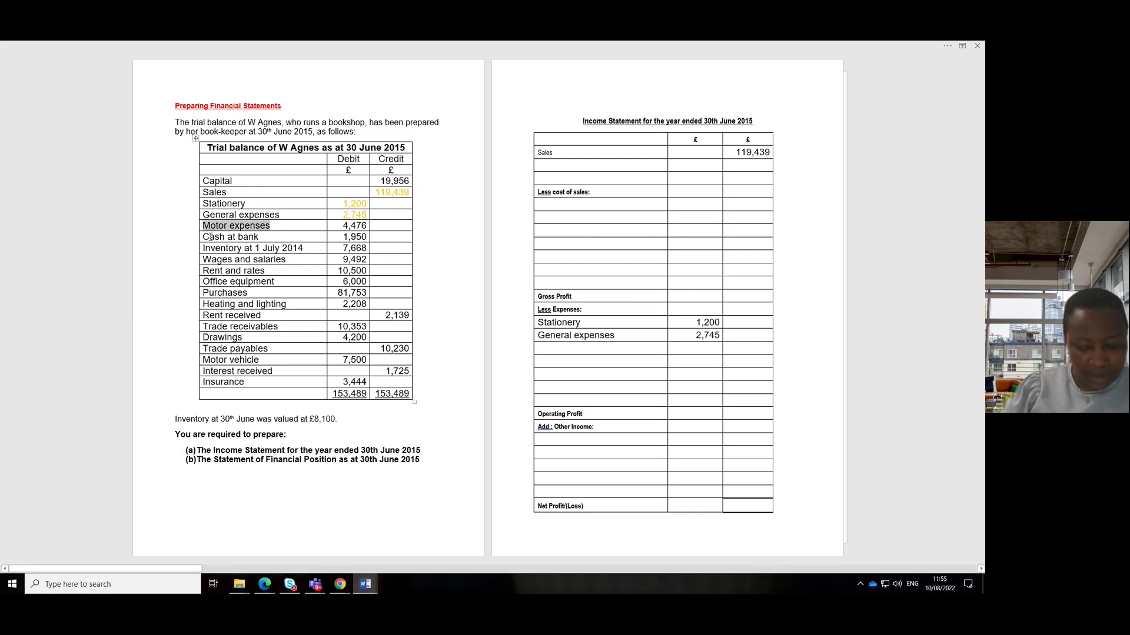
{"action": "key", "text": "ctrl+c"}
{"action": "left_click", "coordinate": [600, 348]}
{"action": "key", "text": "ctrl+v"}
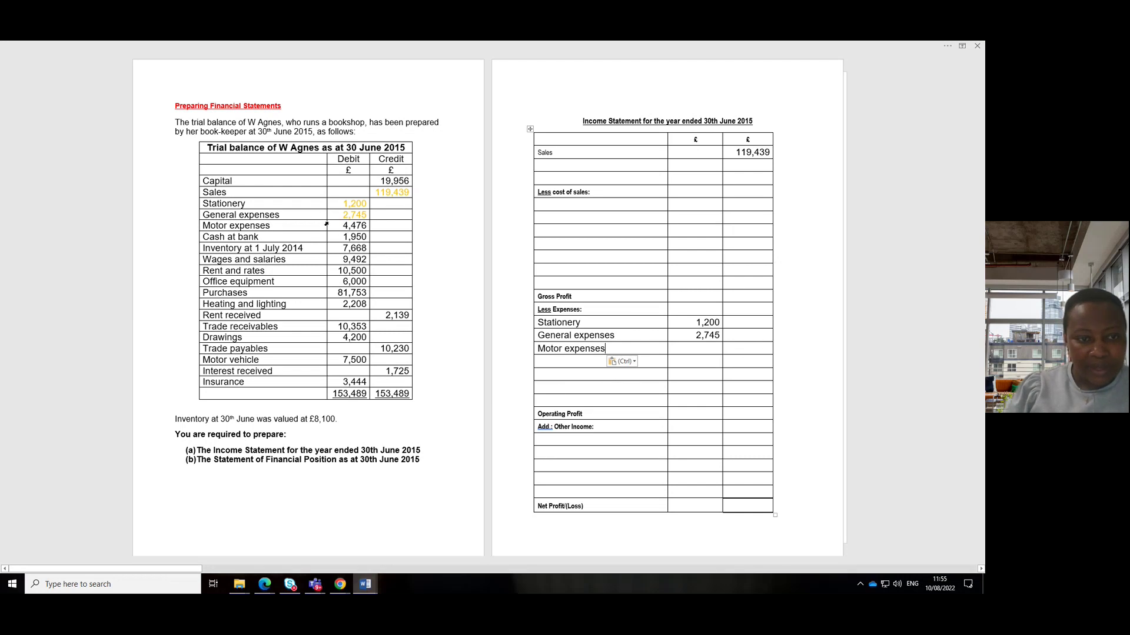
{"action": "left_click_drag", "start_coordinate": [337, 224], "coordinate": [368, 225]}
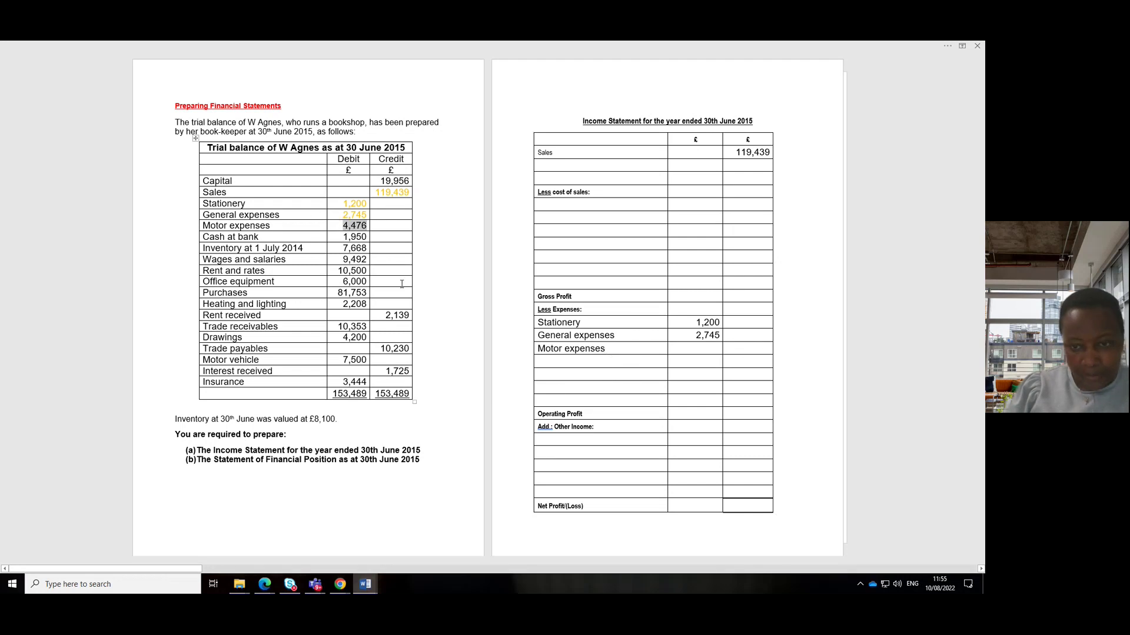
{"action": "key", "text": "ctrl+c"}
{"action": "left_click", "coordinate": [691, 349]}
{"action": "key", "text": "ctrl+v"}
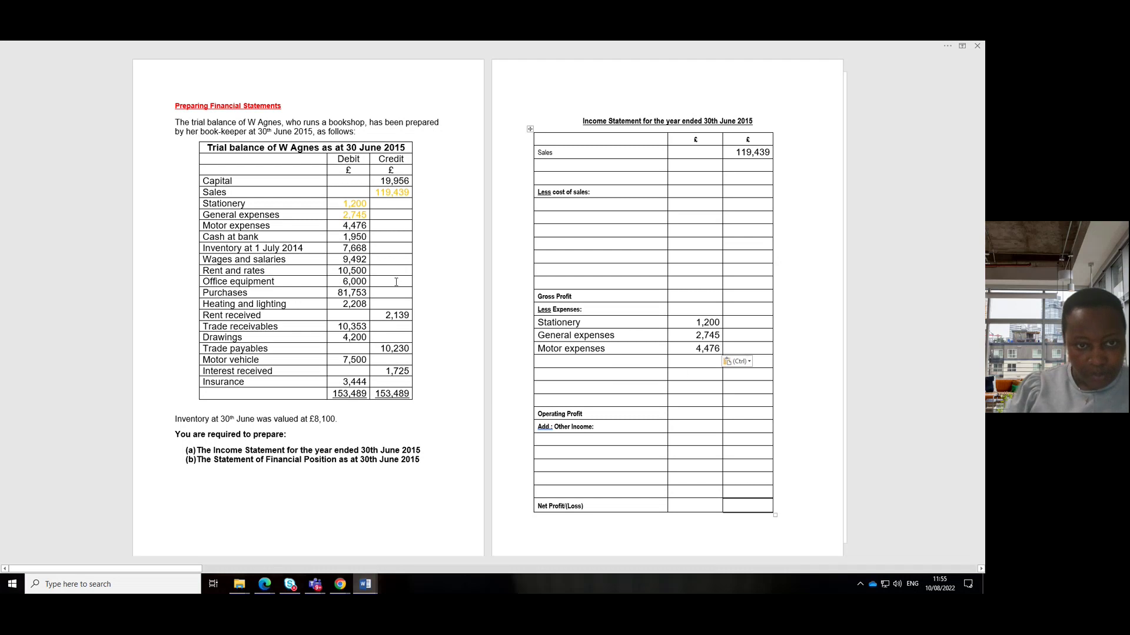
{"action": "left_click_drag", "start_coordinate": [343, 223], "coordinate": [367, 226]}
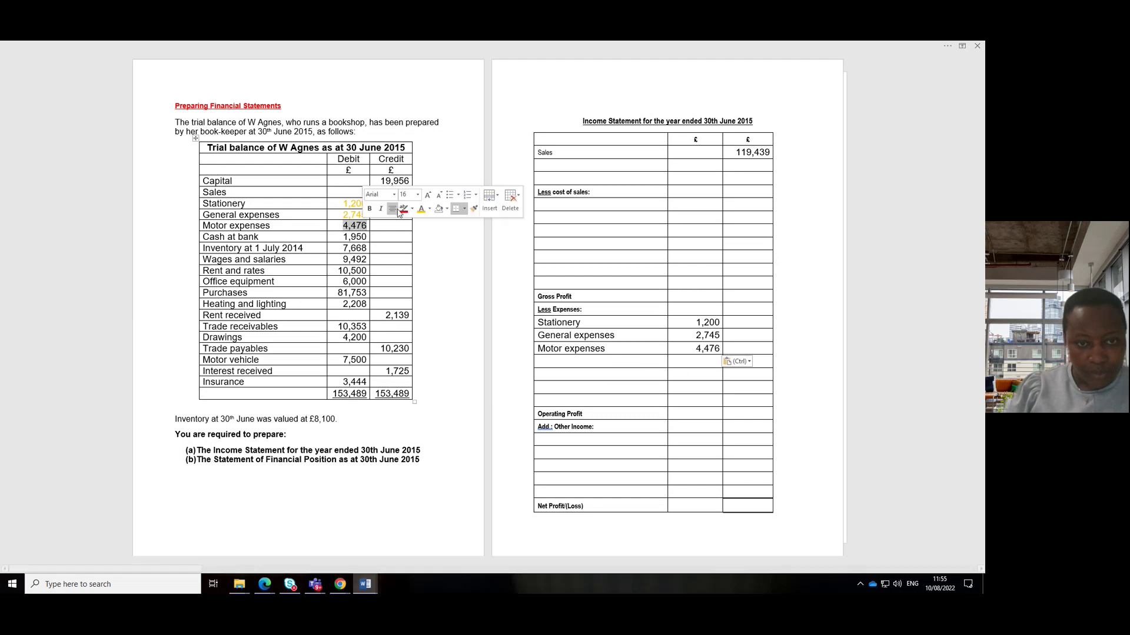
{"action": "left_click", "coordinate": [262, 236]}
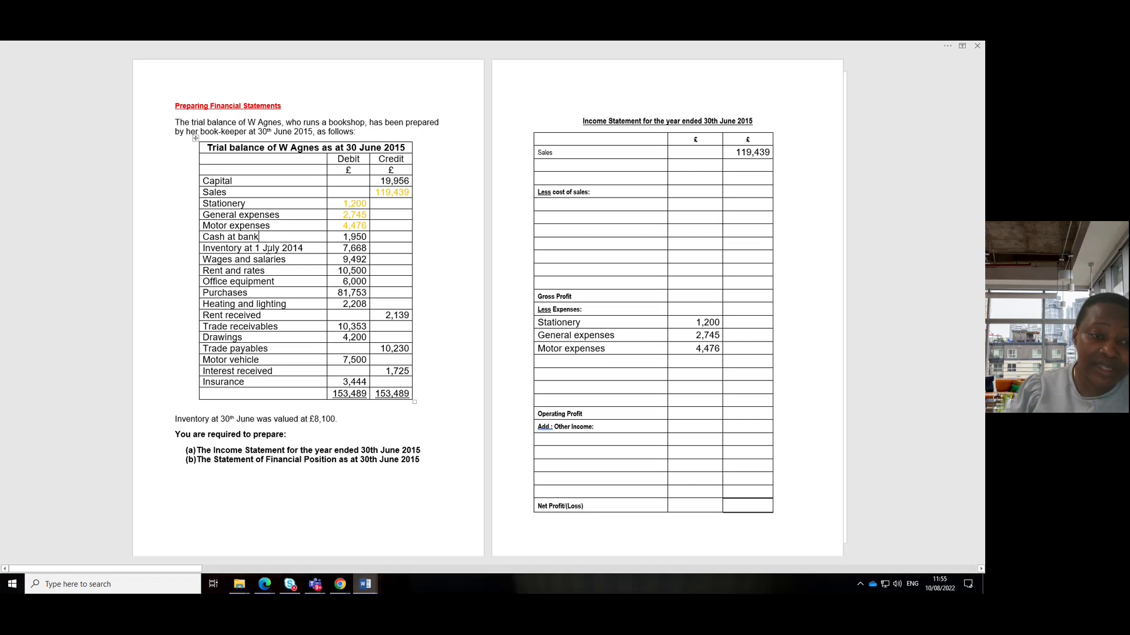
Copy Inventory at 1 July 2014 and its figure 7,668 into the first row under Less cost of sales, and colour the source figure gold.
{"action": "left_click_drag", "start_coordinate": [306, 248], "coordinate": [224, 249]}
{"action": "left_click", "coordinate": [558, 206]}
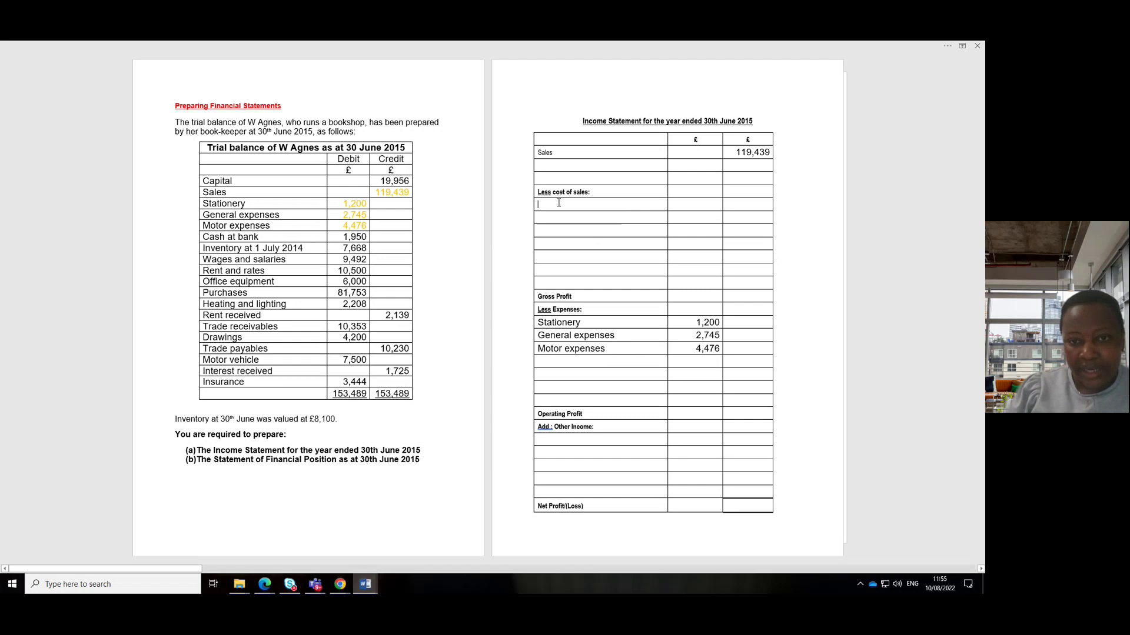
{"action": "key", "text": "ctrl+v"}
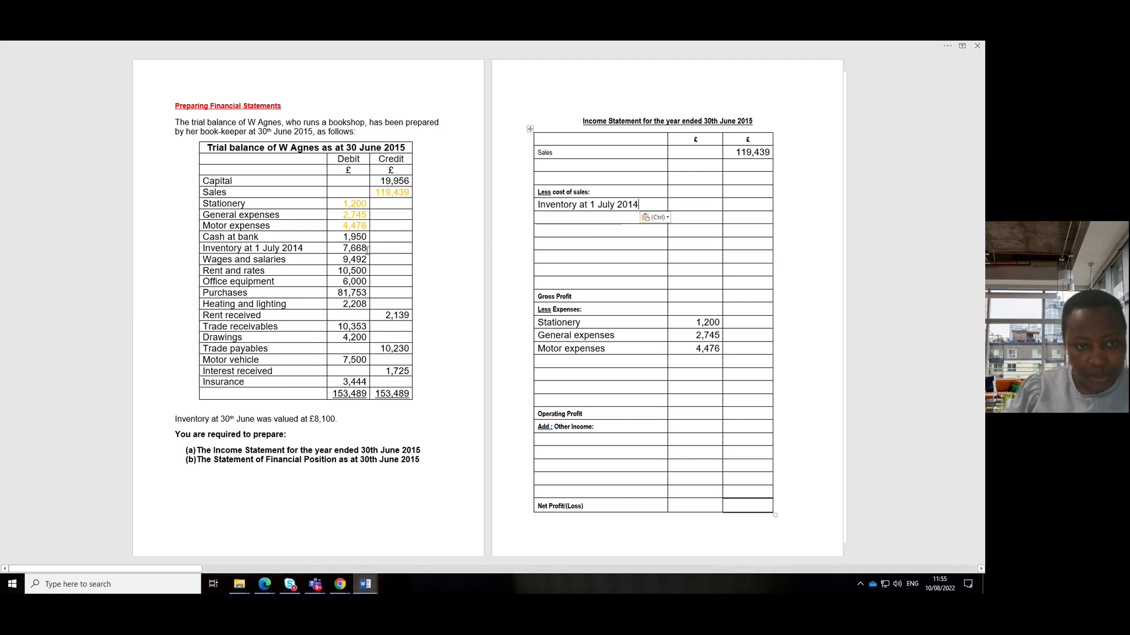
{"action": "left_click_drag", "start_coordinate": [368, 249], "coordinate": [341, 249]}
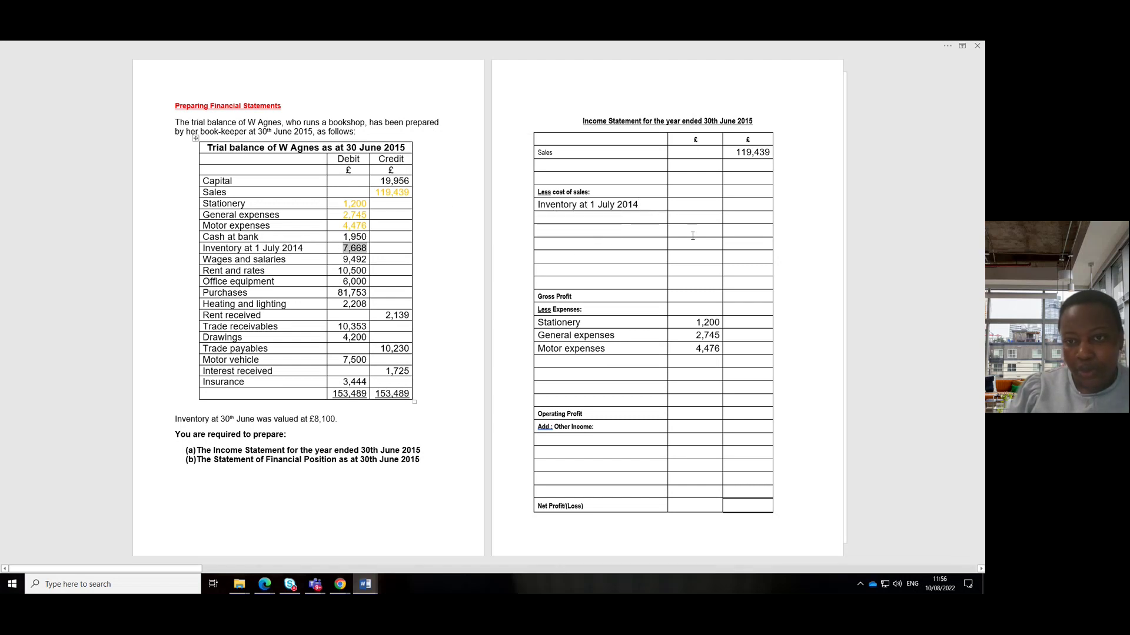
{"action": "left_click", "coordinate": [691, 205]}
{"action": "key", "text": "ctrl+v"}
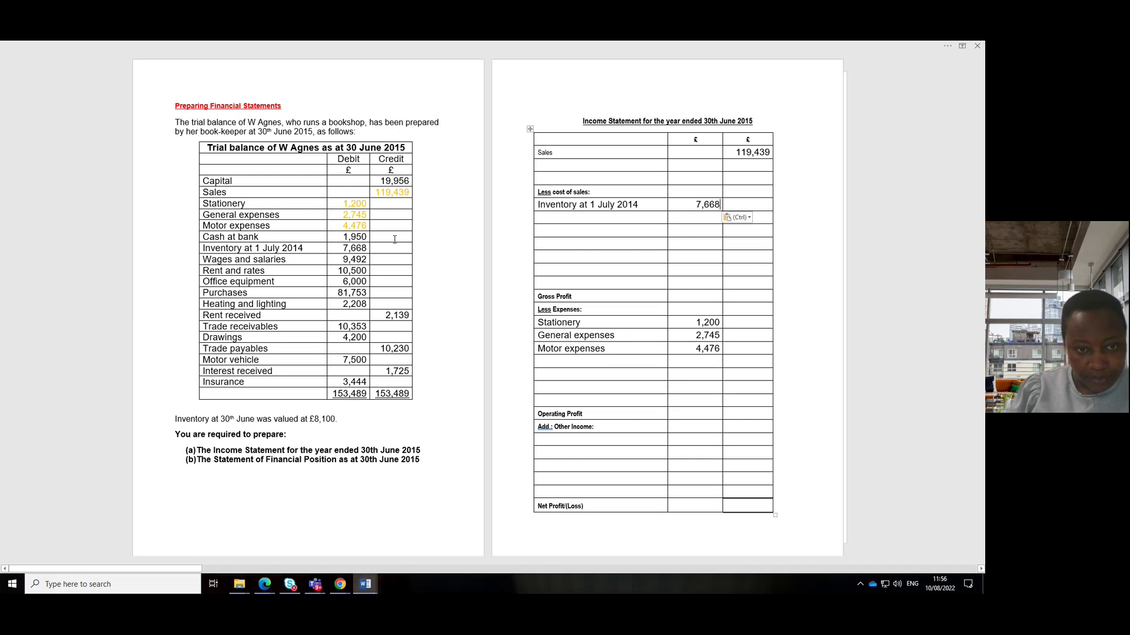
{"action": "left_click_drag", "start_coordinate": [341, 249], "coordinate": [369, 249]}
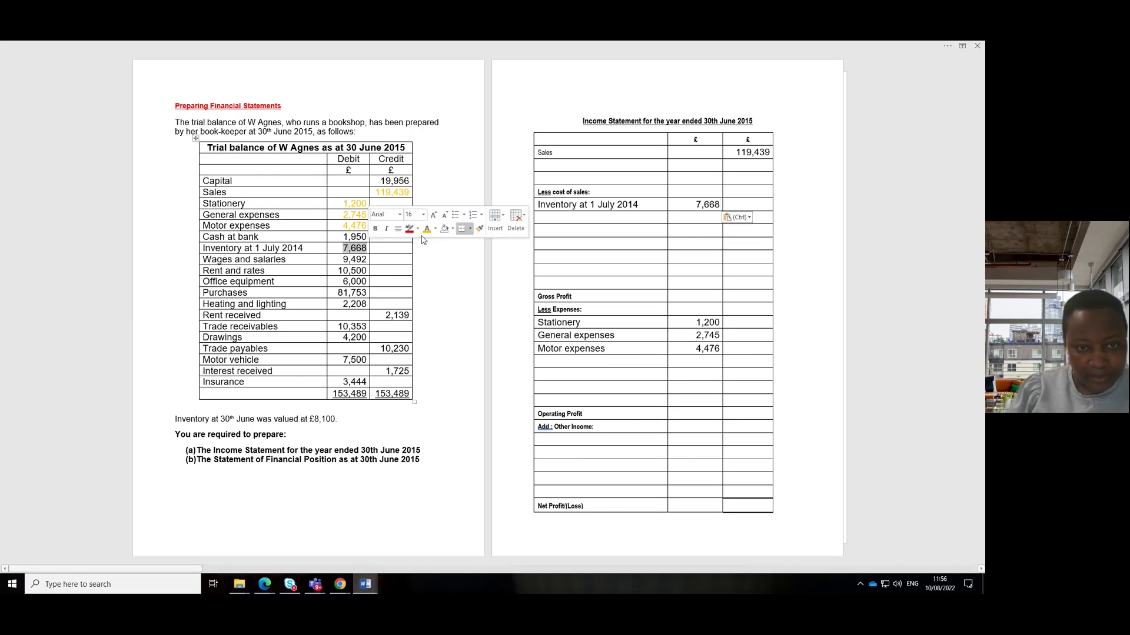
{"action": "left_click", "coordinate": [426, 228]}
Copy Wages and salaries and its figure 9,492 into the row below Motor expenses, and colour the trial balance figure gold.
{"action": "left_click_drag", "start_coordinate": [291, 259], "coordinate": [216, 259]}
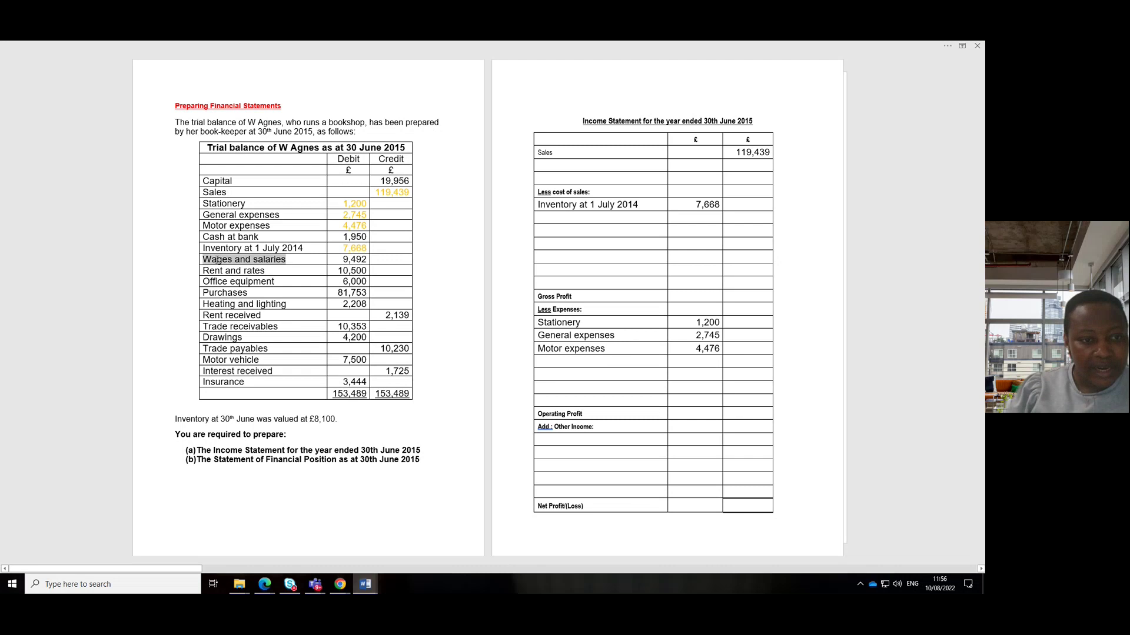
{"action": "left_click", "coordinate": [547, 363]}
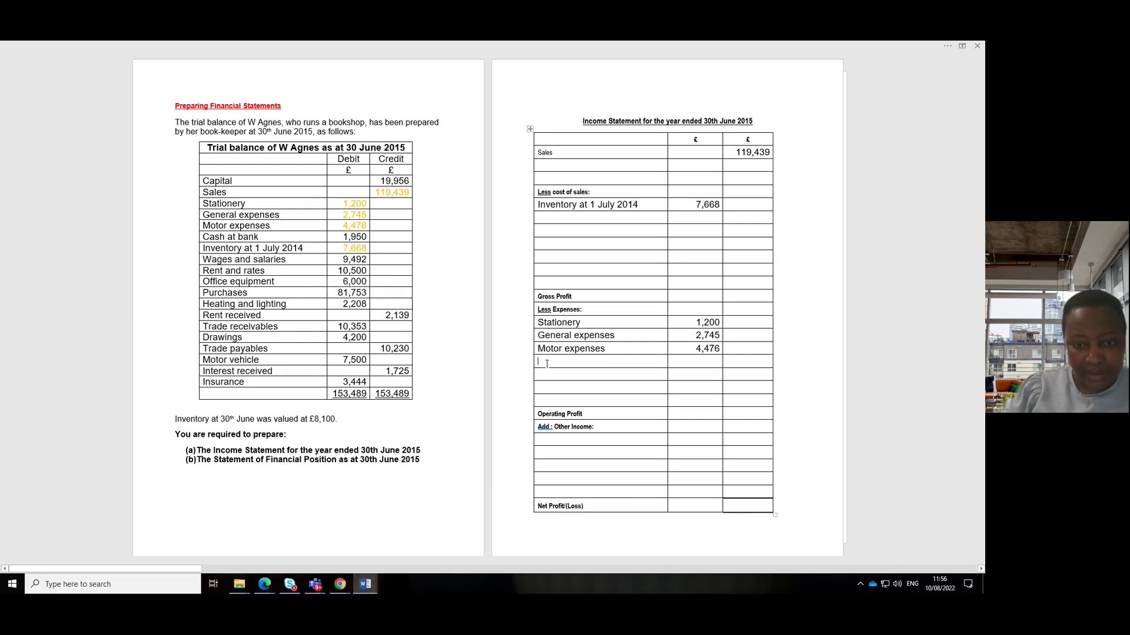
{"action": "key", "text": "ctrl+v"}
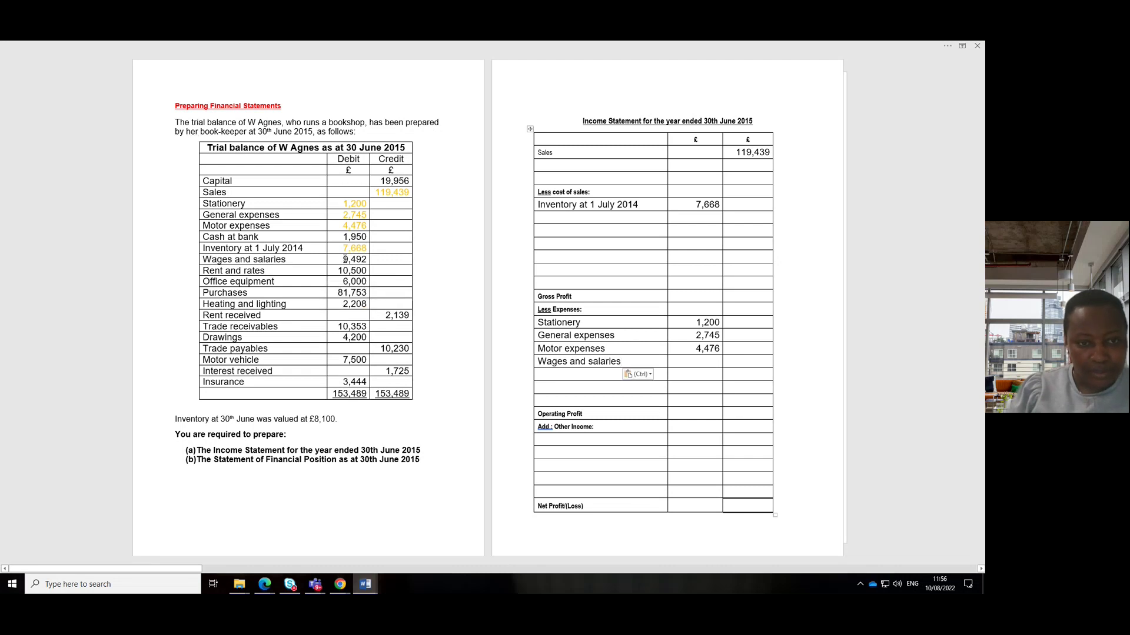
{"action": "mouse_move", "coordinate": [352, 260]}
{"action": "left_mouse_down"}
{"action": "mouse_move", "coordinate": [366, 263]}
{"action": "mouse_move", "coordinate": [341, 263]}
{"action": "left_mouse_up"}
{"action": "key", "text": "ctrl+c"}
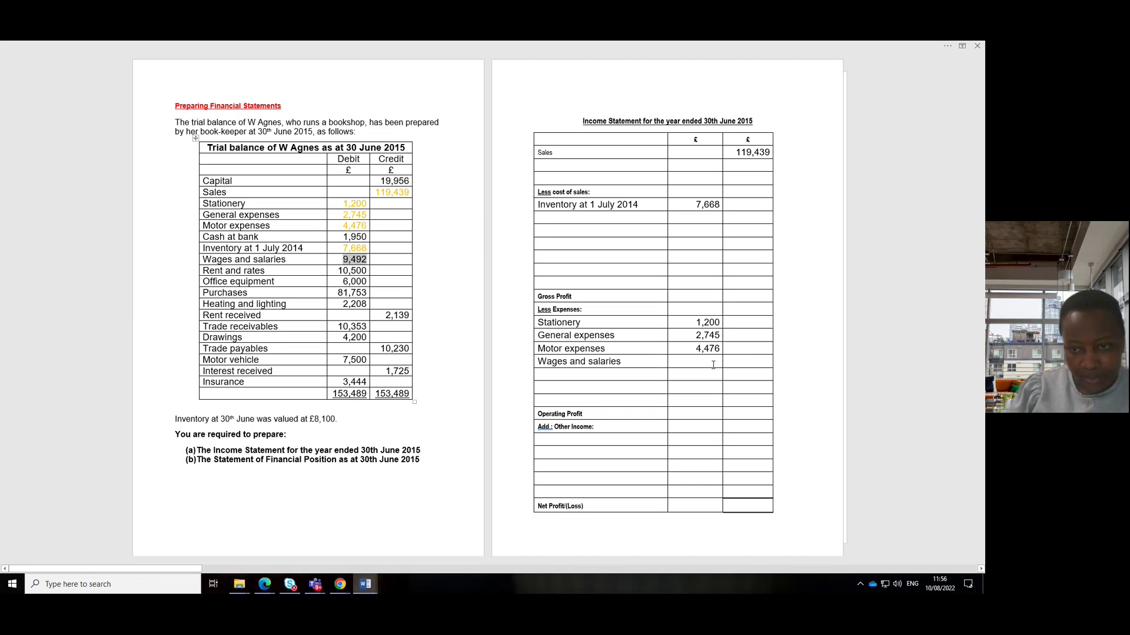
{"action": "left_click", "coordinate": [711, 363]}
{"action": "key", "text": "ctrl+v"}
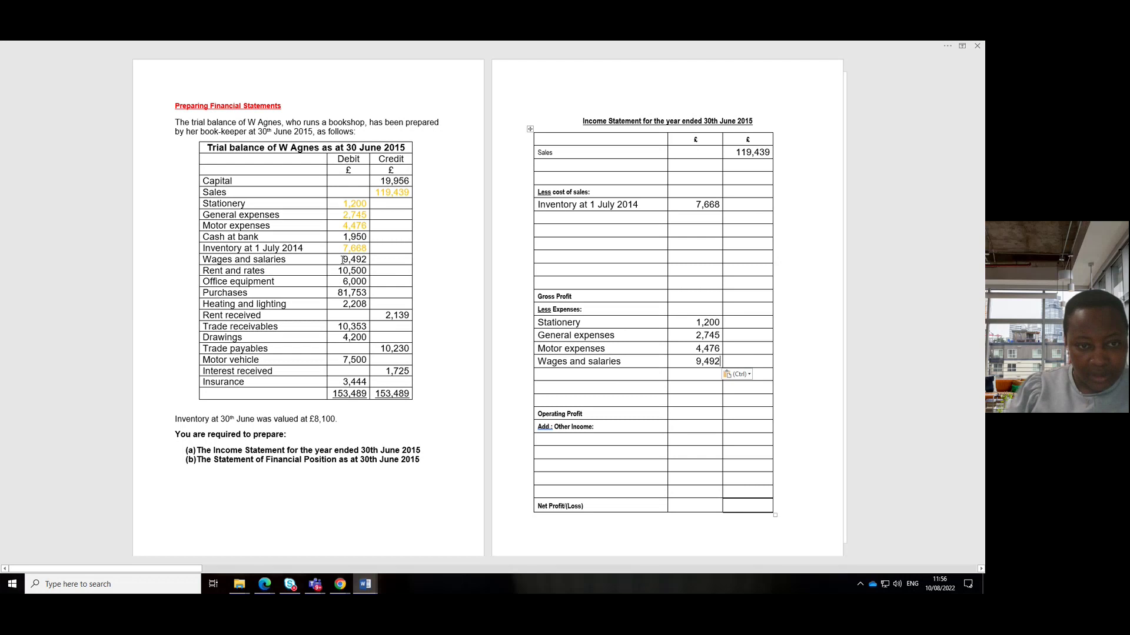
{"action": "left_click_drag", "start_coordinate": [343, 260], "coordinate": [366, 261]}
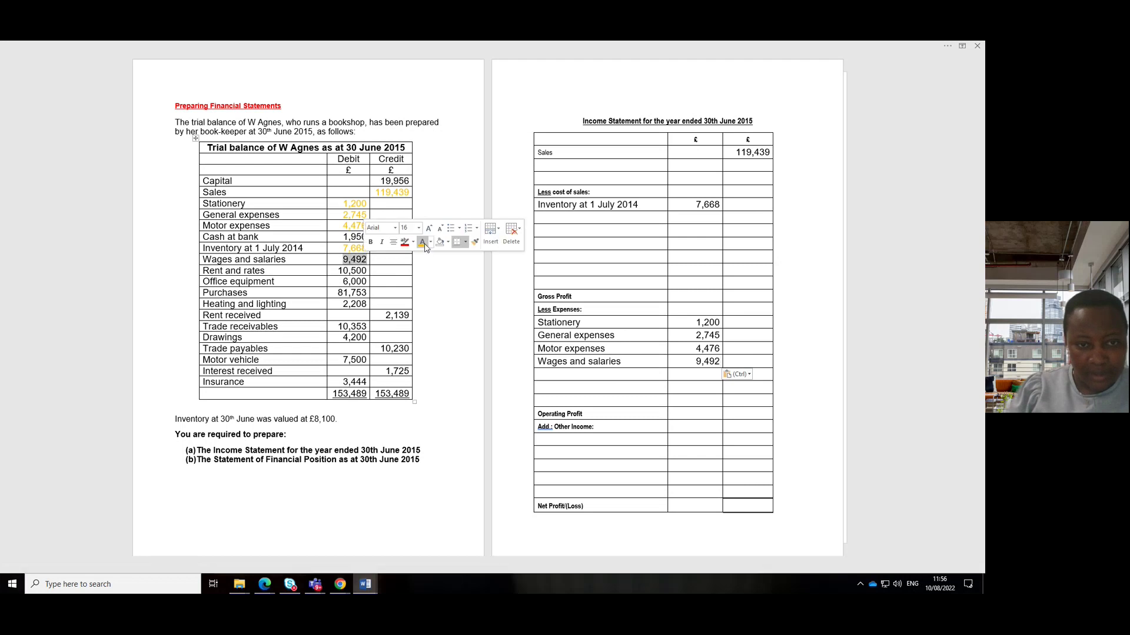
{"action": "left_click", "coordinate": [422, 243]}
Copy Rent and rates and its figure 10,500 into the row below Wages and salaries, and colour the trial balance figure gold.
{"action": "left_click_drag", "start_coordinate": [268, 271], "coordinate": [205, 271]}
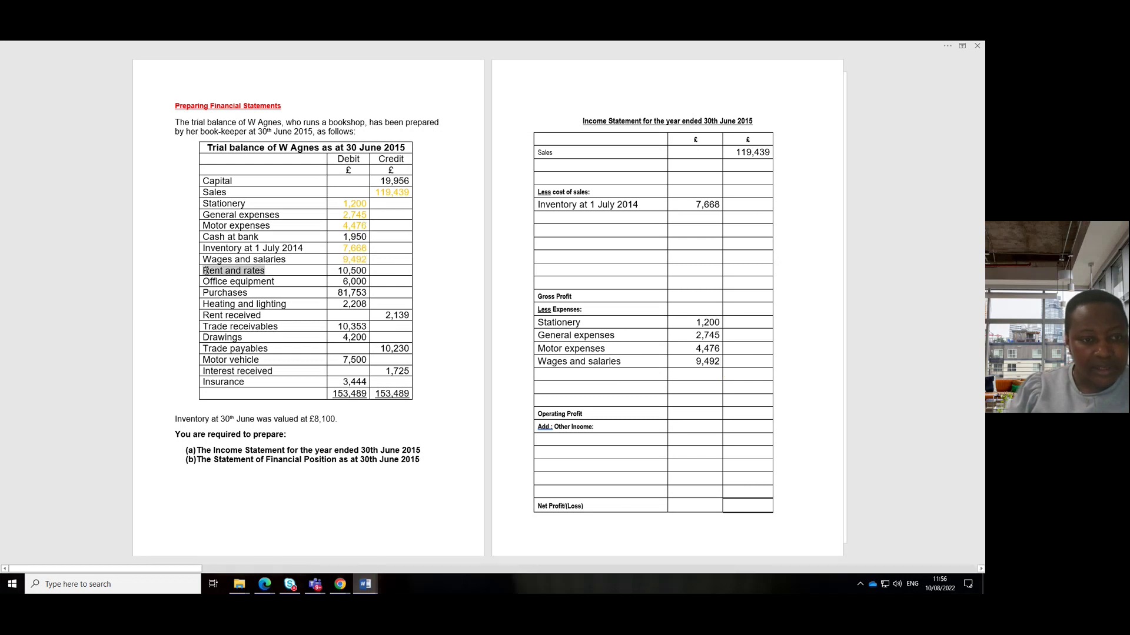
{"action": "left_click", "coordinate": [554, 377]}
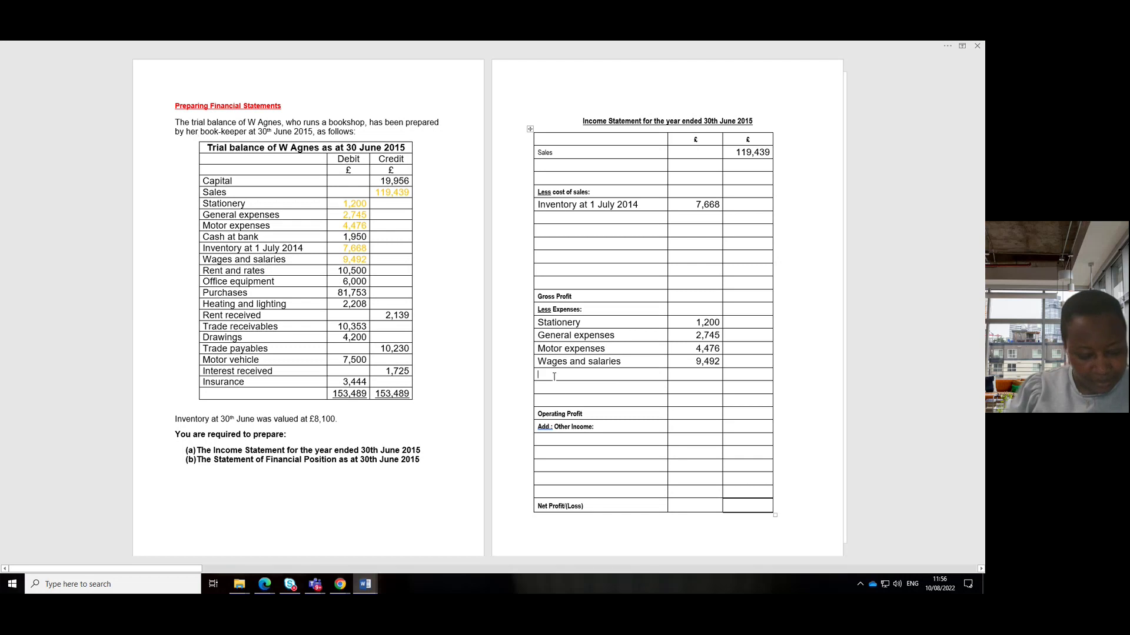
{"action": "key", "text": "ctrl+v"}
{"action": "left_click_drag", "start_coordinate": [339, 271], "coordinate": [367, 271]}
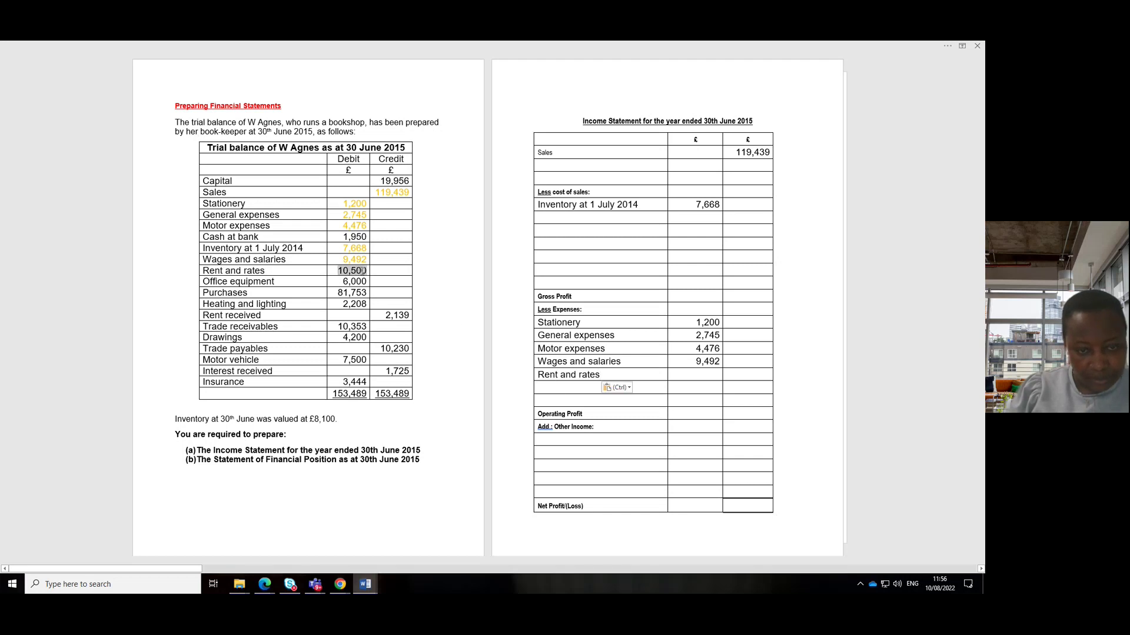
{"action": "left_click", "coordinate": [682, 378]}
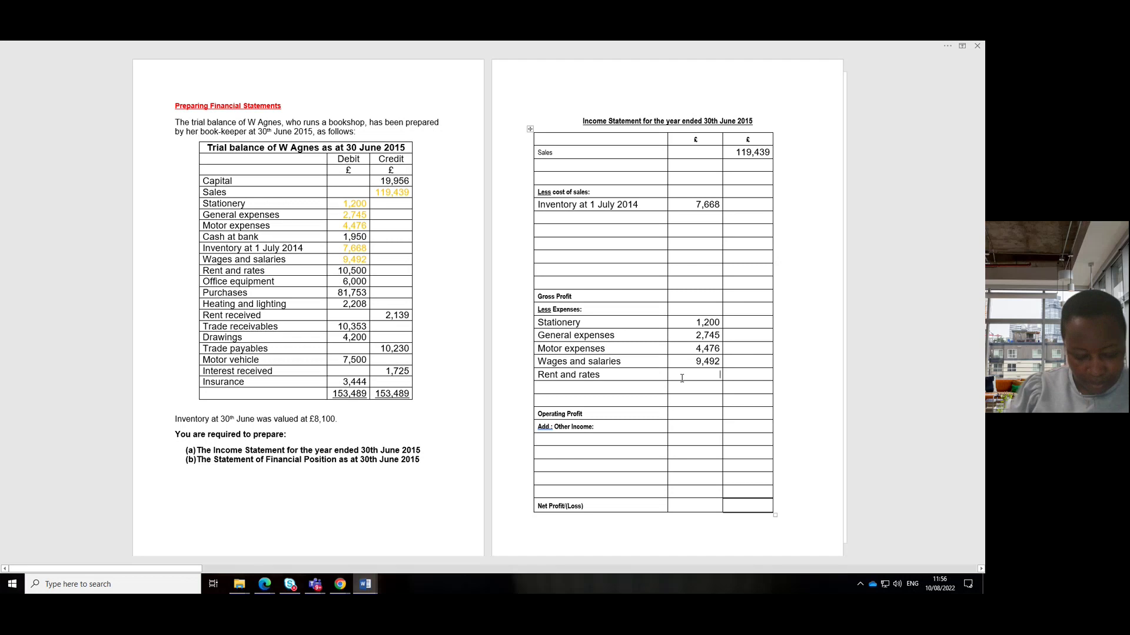
{"action": "key", "text": "ctrl+v"}
{"action": "left_click_drag", "start_coordinate": [338, 271], "coordinate": [367, 272]}
{"action": "left_click", "coordinate": [419, 251]}
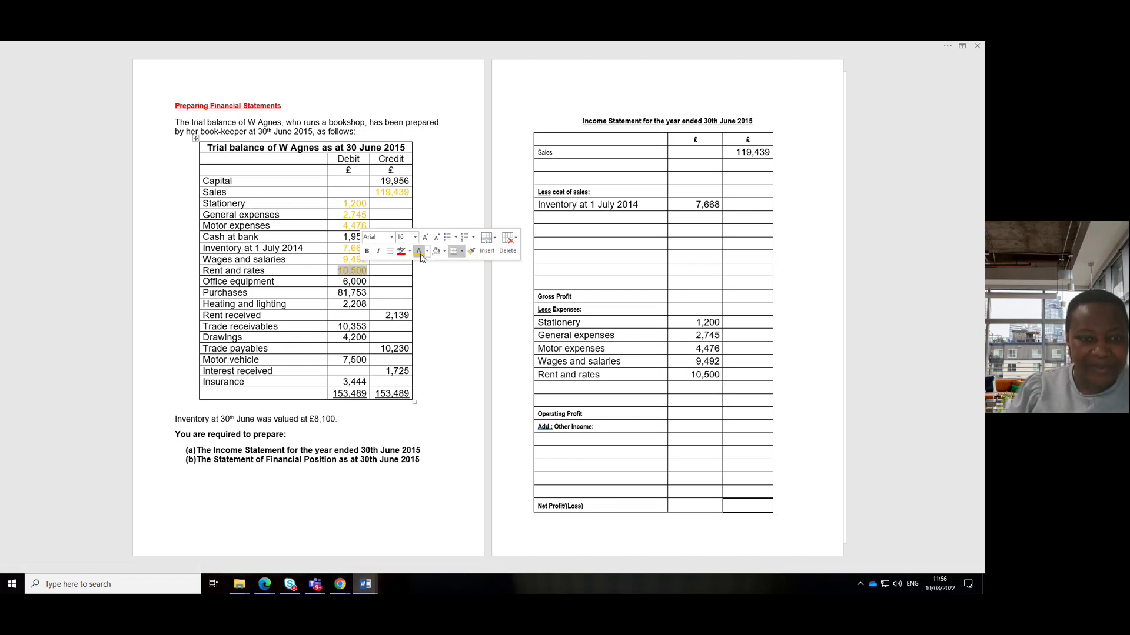
{"action": "left_click", "coordinate": [327, 309]}
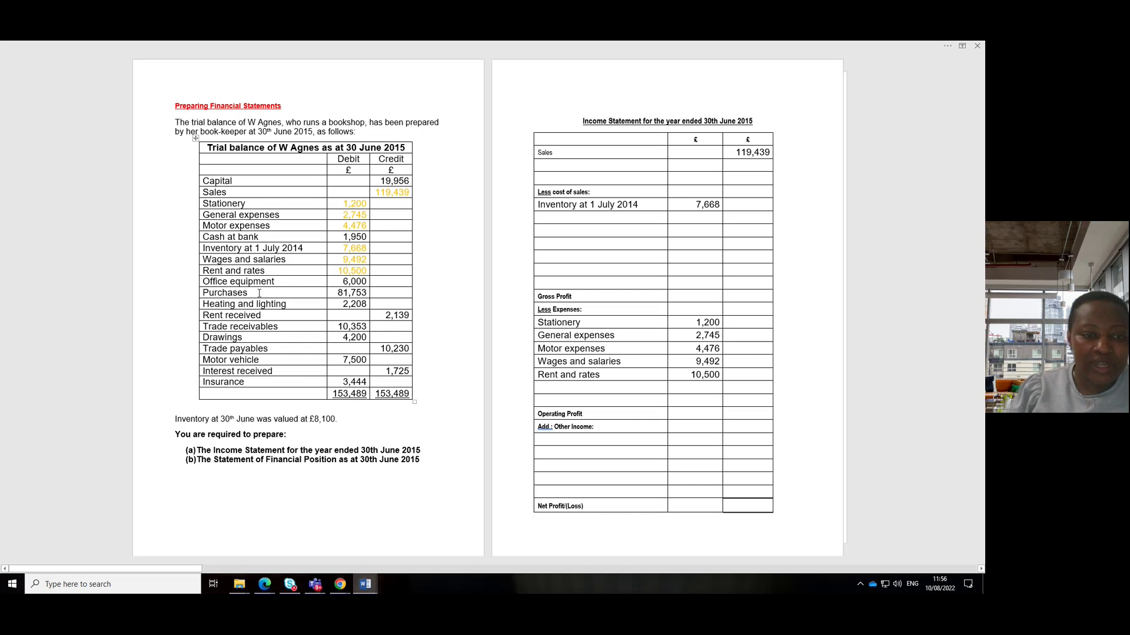
Copy the Purchases label into the row below Inventory at 1 July 2014 and put a "+" in front of it.
{"action": "left_click_drag", "start_coordinate": [258, 292], "coordinate": [202, 292]}
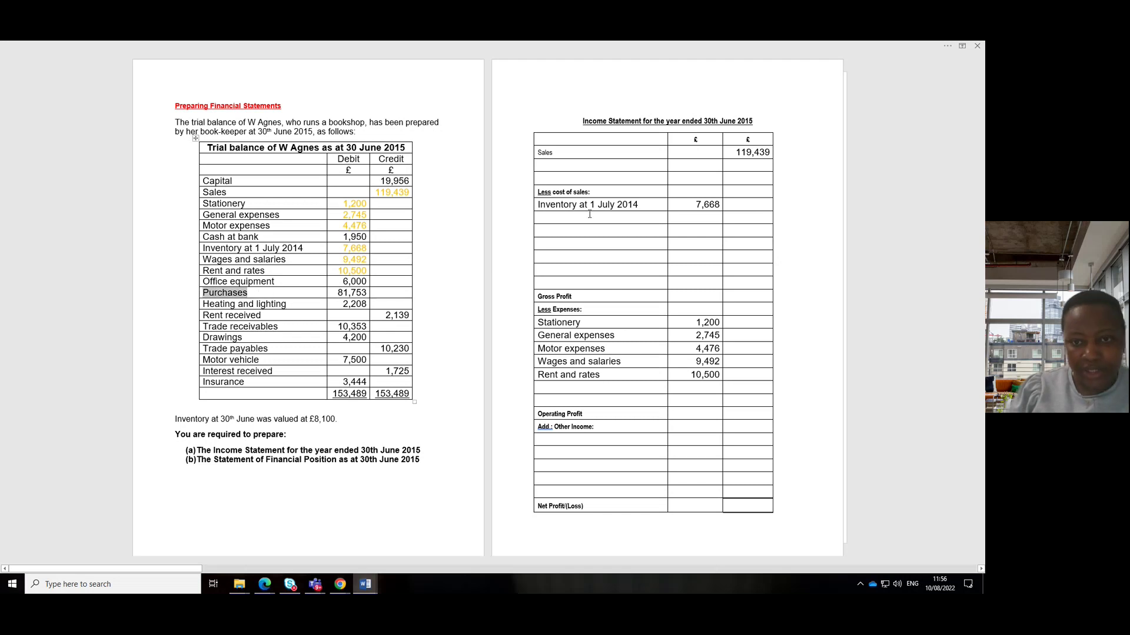
{"action": "left_click", "coordinate": [548, 217]}
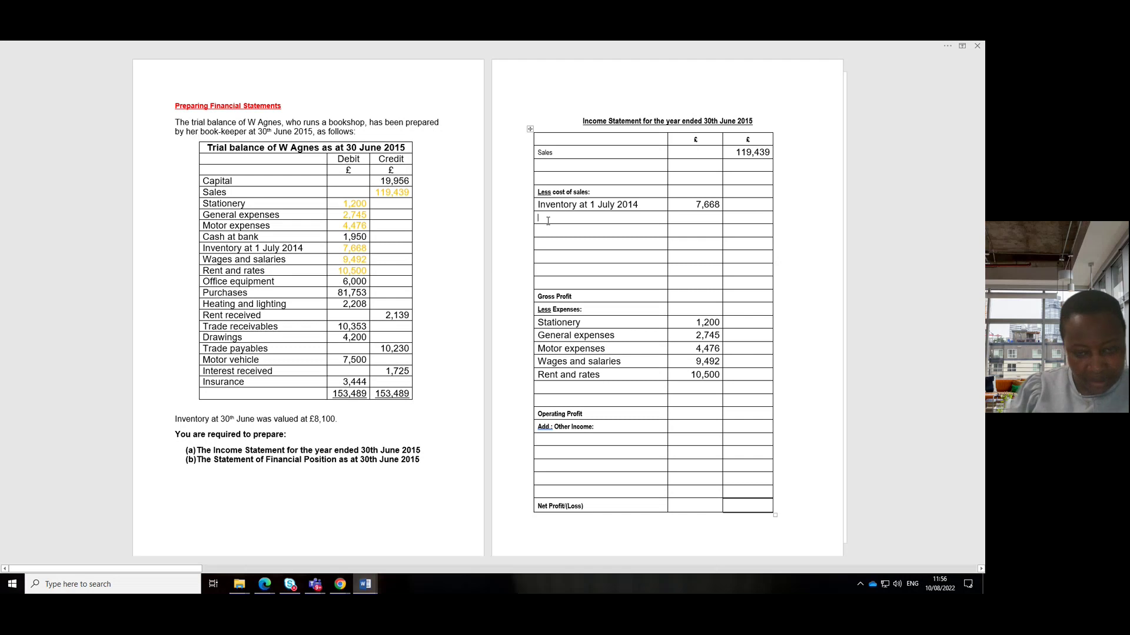
{"action": "key", "text": "ctrl+v"}
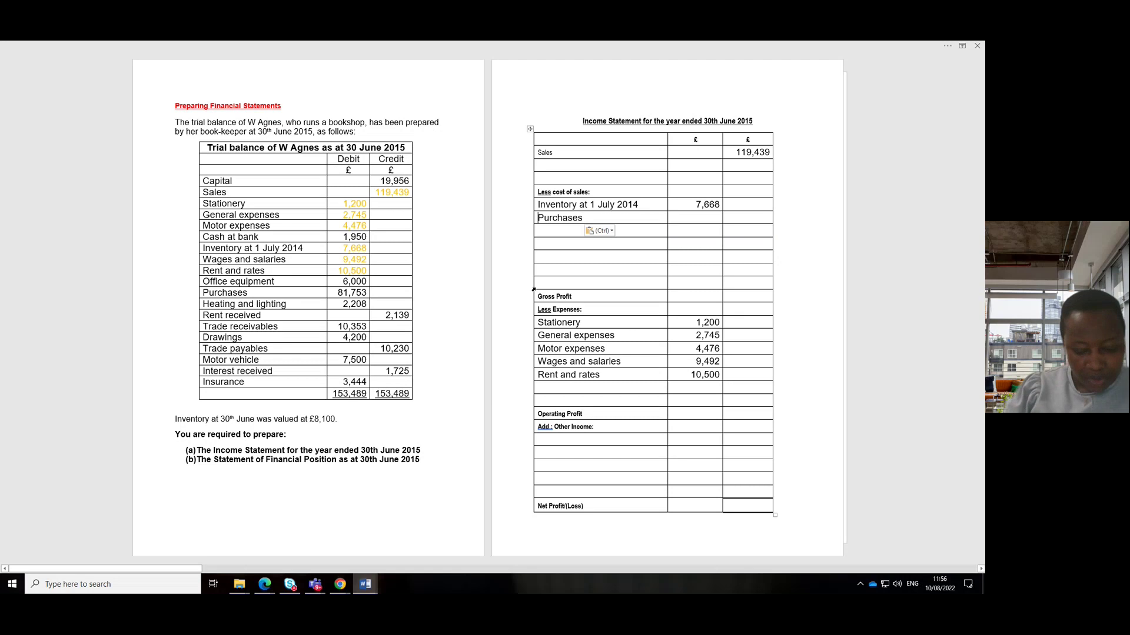
{"action": "type", "text": "+"}
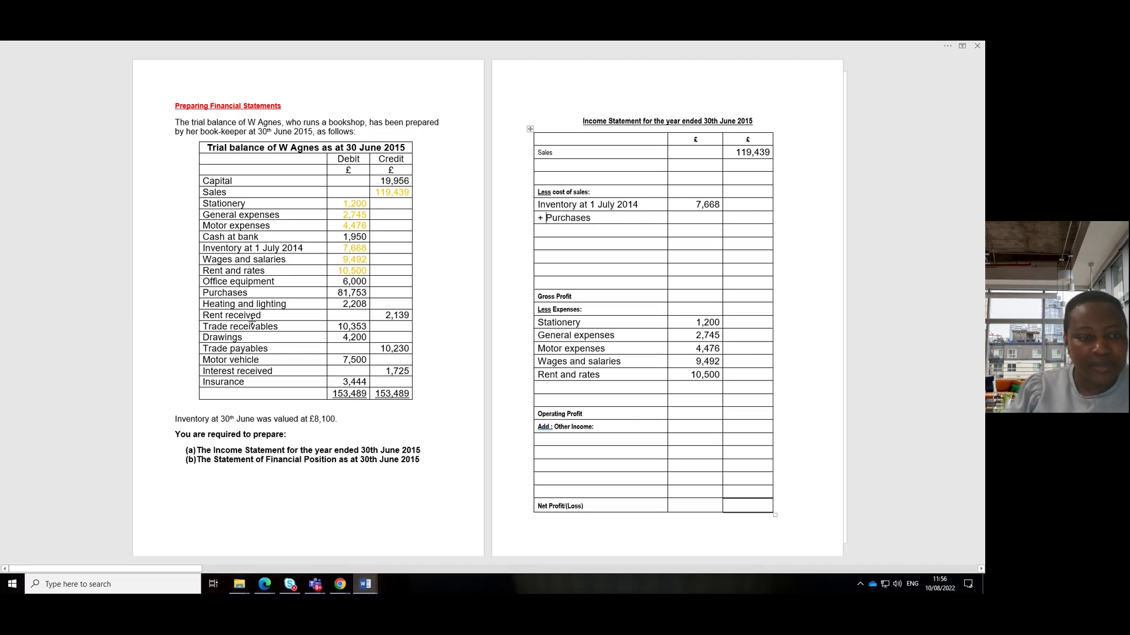
Copy the Purchases figure 81,753 into the first £ column of the + Purchases row, and colour the trial balance figure gold.
{"action": "left_click_drag", "start_coordinate": [337, 292], "coordinate": [364, 290]}
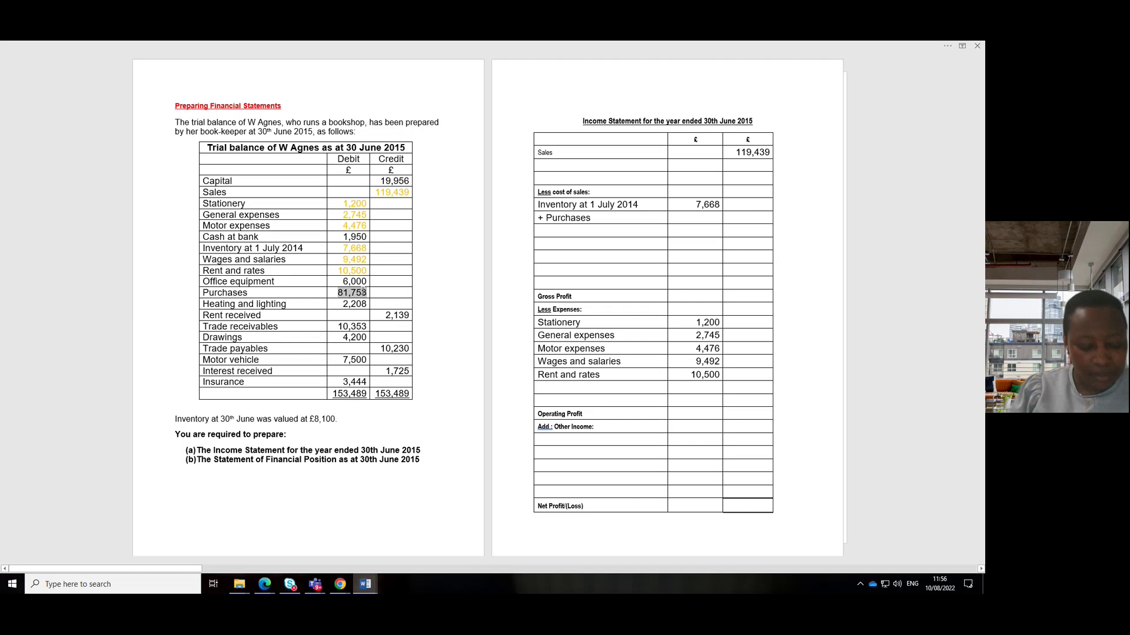
{"action": "left_click", "coordinate": [698, 218]}
{"action": "key", "text": "ctrl+v"}
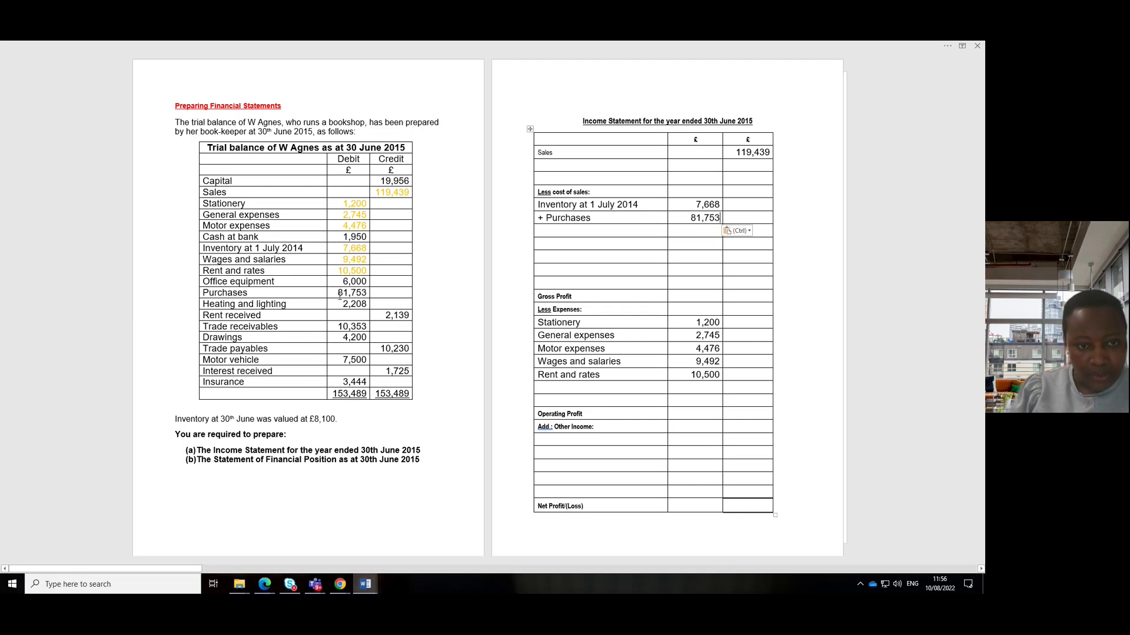
{"action": "left_click_drag", "start_coordinate": [339, 294], "coordinate": [366, 292]}
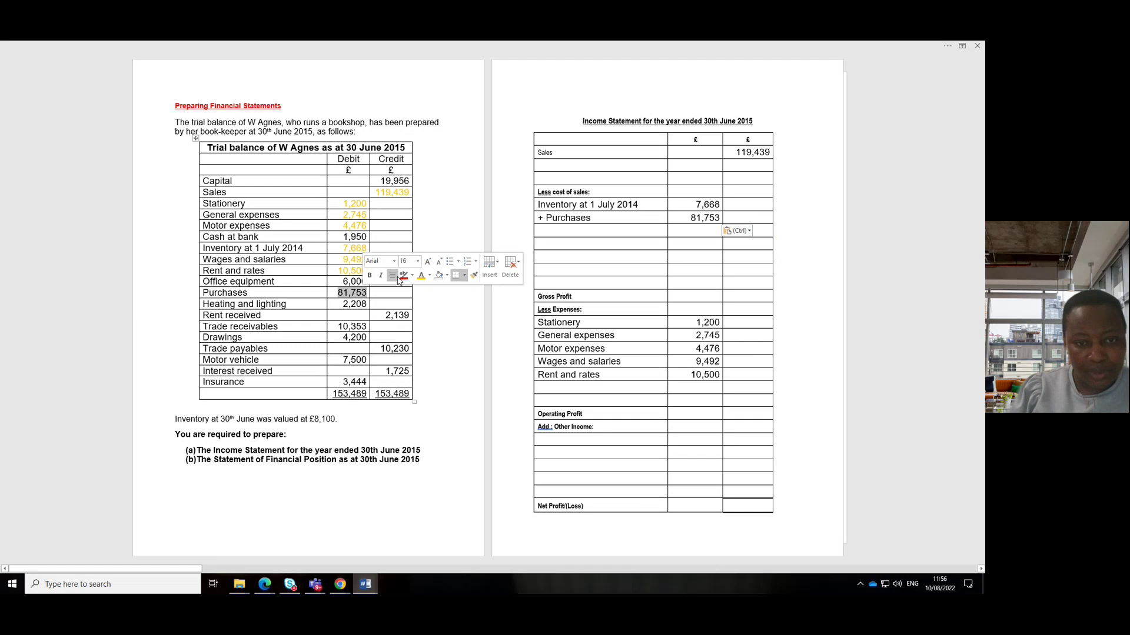
{"action": "left_click", "coordinate": [424, 275]}
{"action": "left_click", "coordinate": [288, 315]}
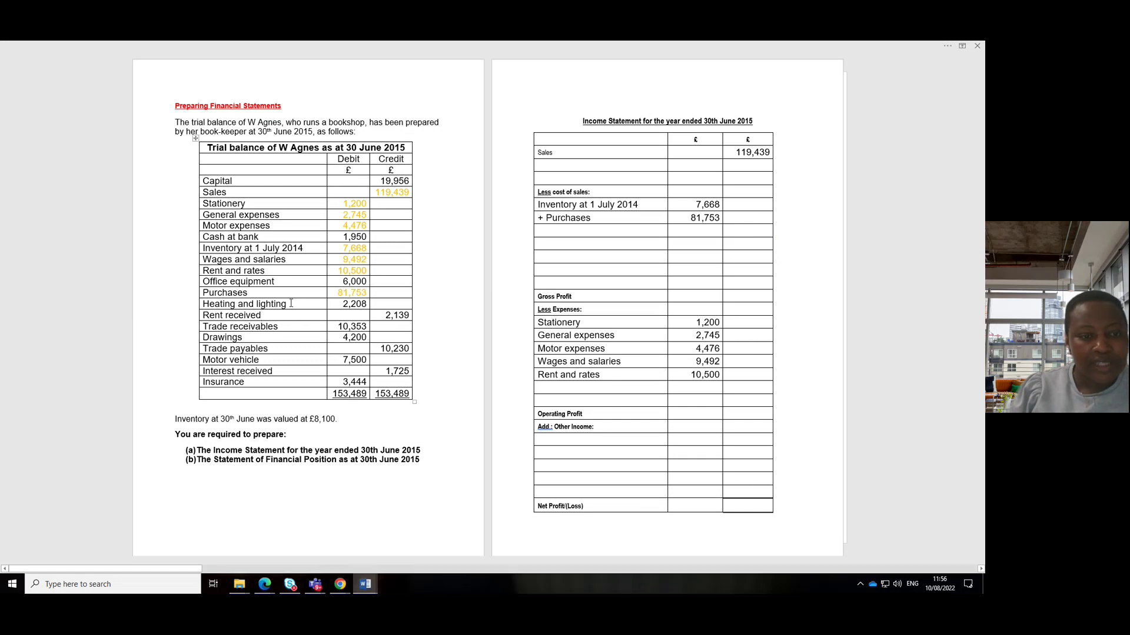
Copy Heating and lighting and its figure 2,208 into the row below Rent and rates, and colour the trial balance figure gold.
{"action": "left_click_drag", "start_coordinate": [293, 305], "coordinate": [202, 304]}
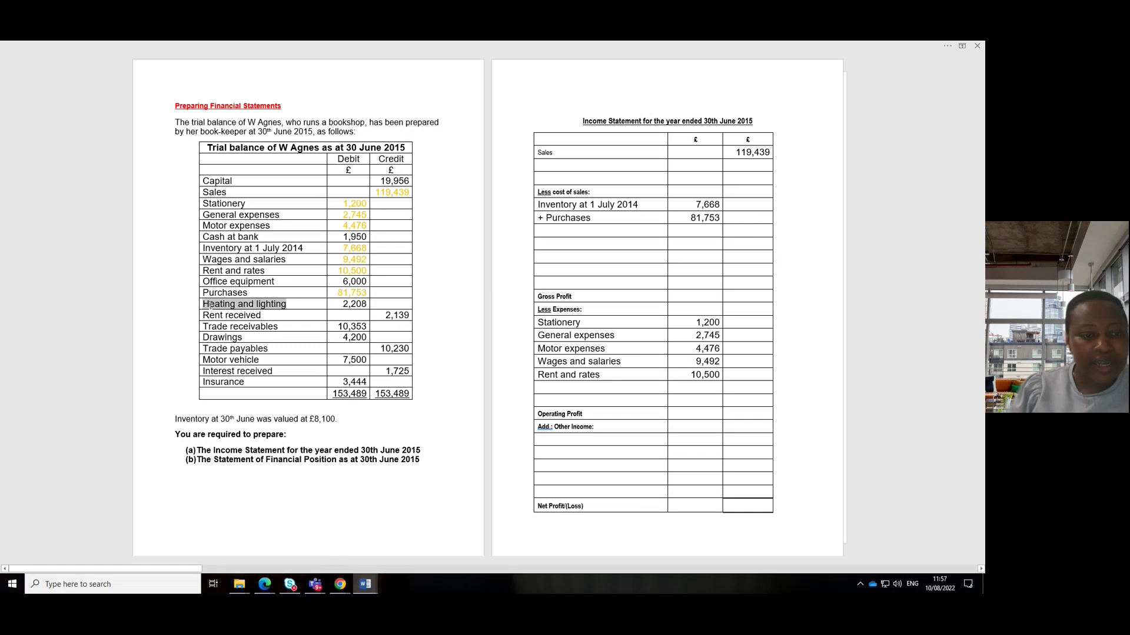
{"action": "key", "text": "ctrl+c"}
{"action": "left_click", "coordinate": [553, 385]}
{"action": "key", "text": "ctrl+v"}
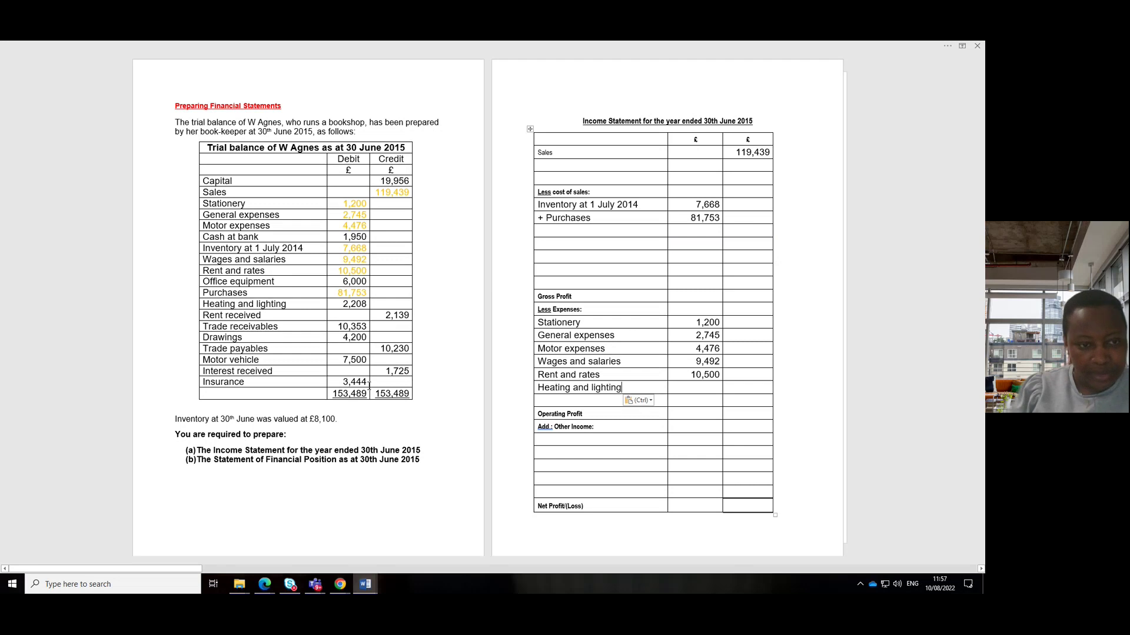
{"action": "left_click_drag", "start_coordinate": [343, 304], "coordinate": [368, 304]}
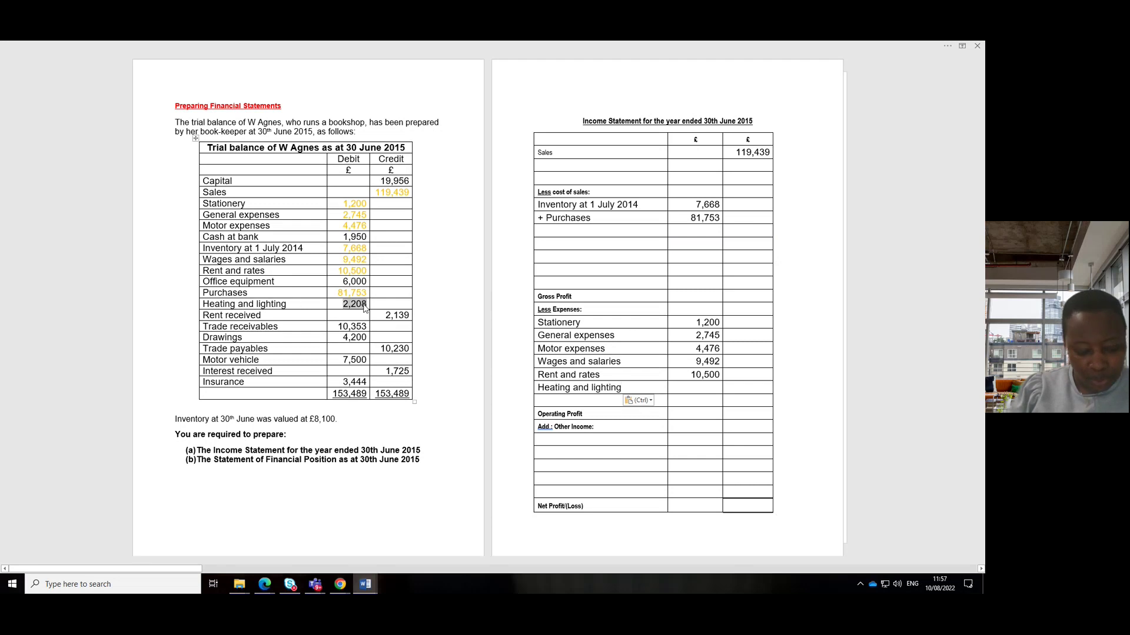
{"action": "key", "text": "ctrl+c"}
{"action": "left_click", "coordinate": [703, 386]}
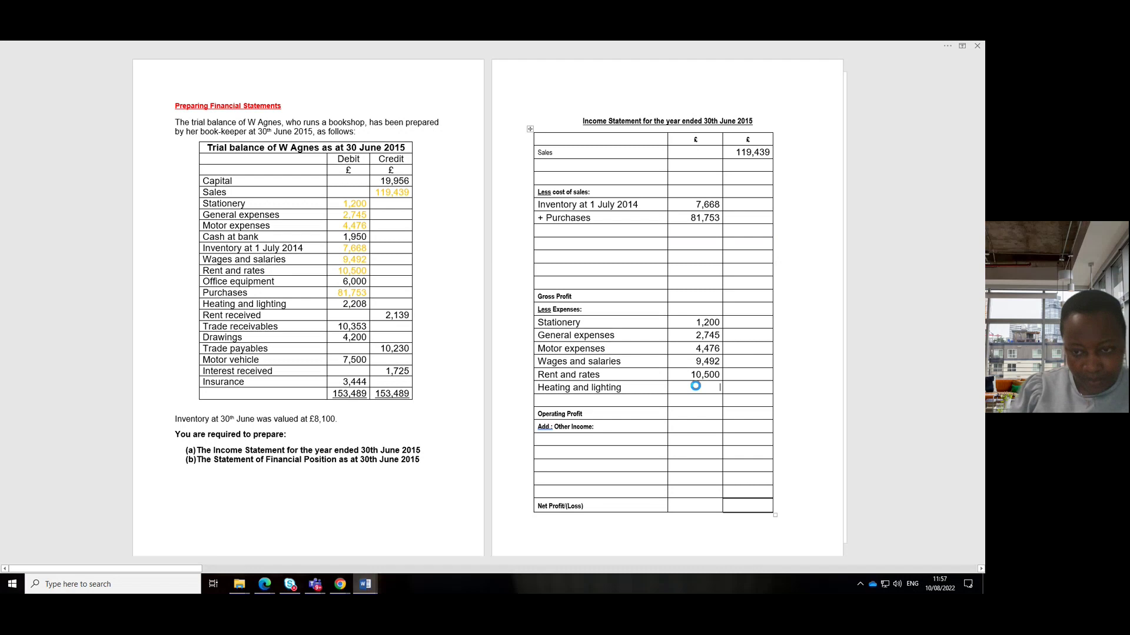
{"action": "key", "text": "ctrl+v"}
{"action": "left_click_drag", "start_coordinate": [341, 304], "coordinate": [369, 304]}
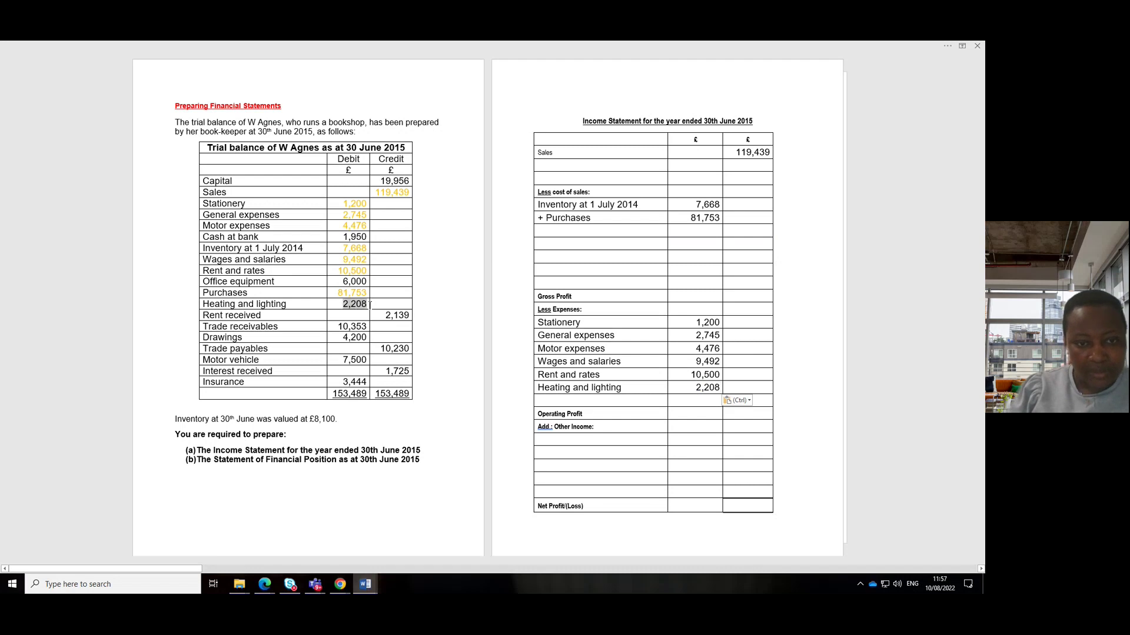
{"action": "left_click", "coordinate": [428, 287]}
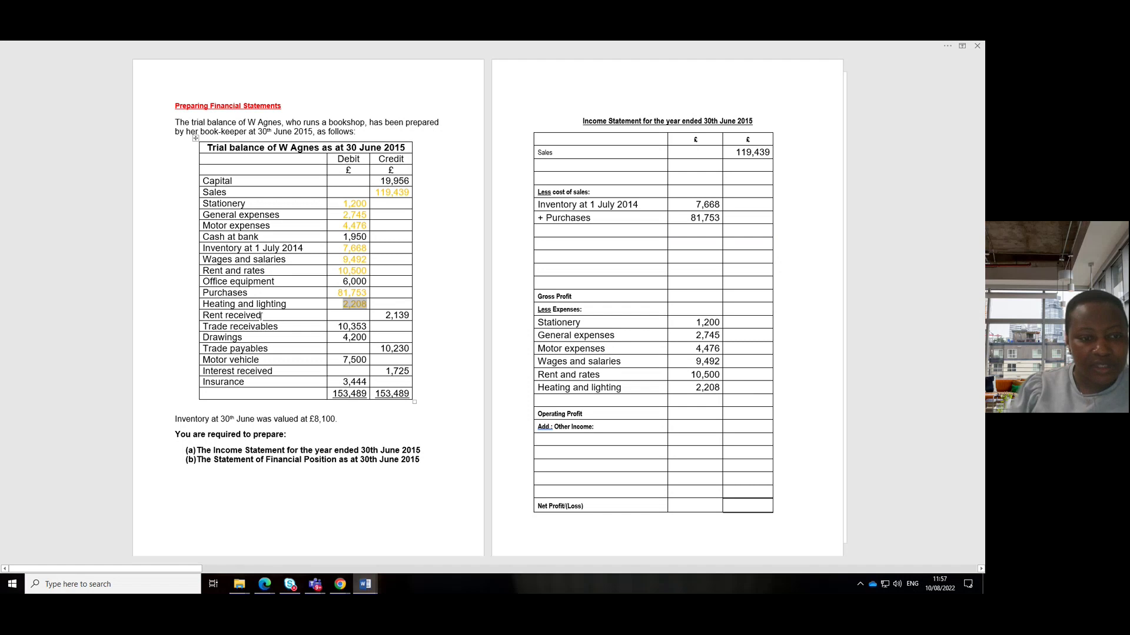
Copy Rent received into the first row under Other Income with 2,139 in the second £ column, and colour the source figure gold.
{"action": "left_click_drag", "start_coordinate": [264, 316], "coordinate": [216, 321]}
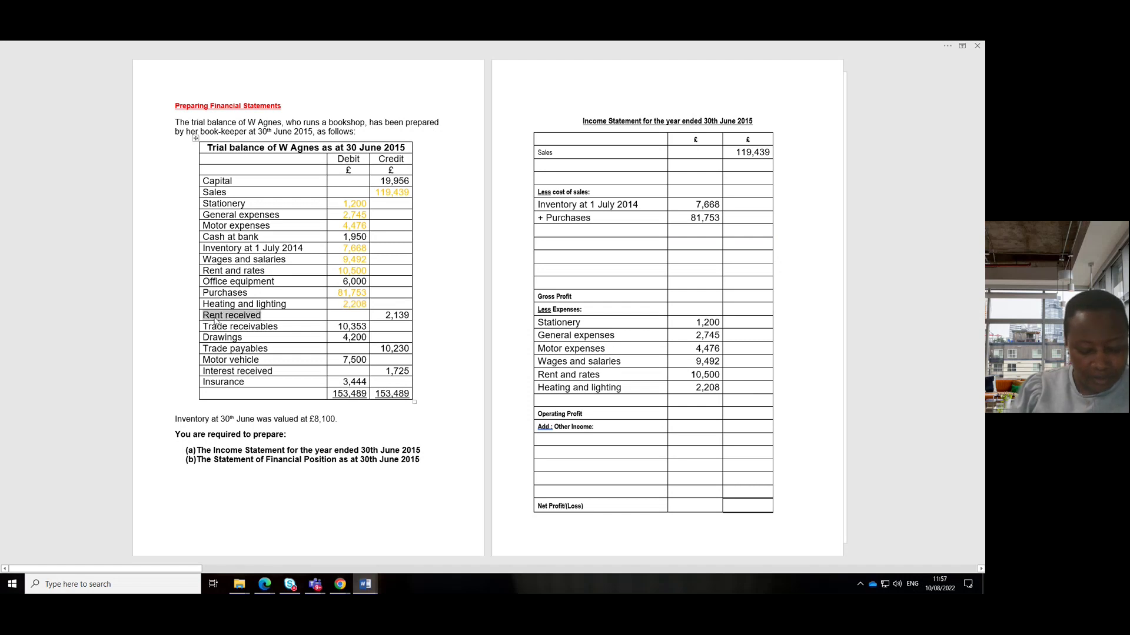
{"action": "left_click", "coordinate": [554, 440]}
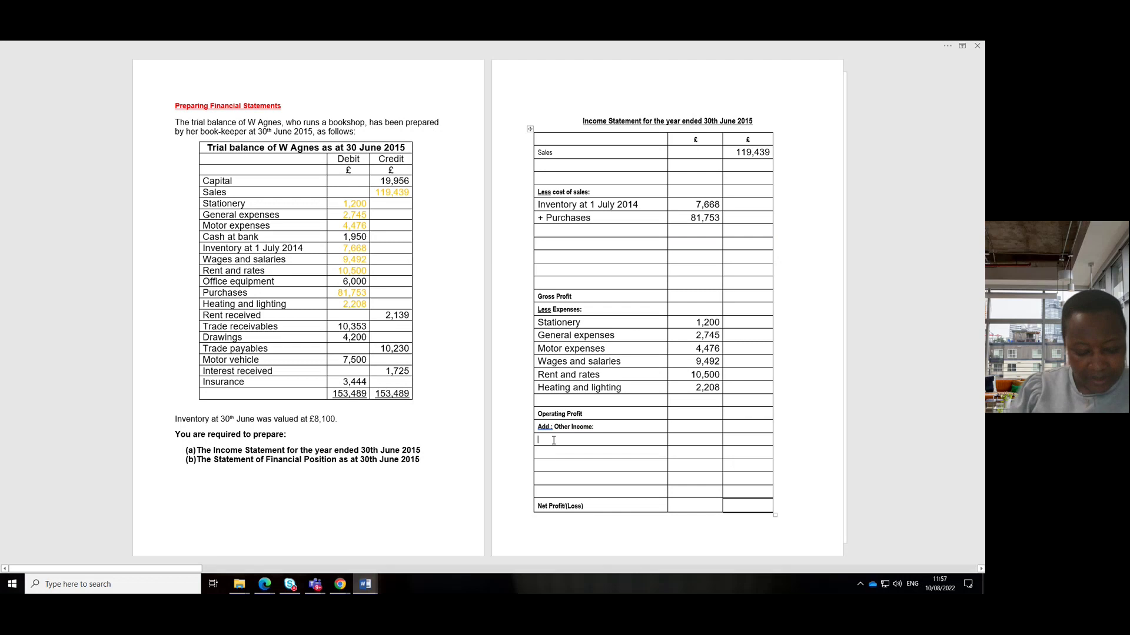
{"action": "key", "text": "ctrl+v"}
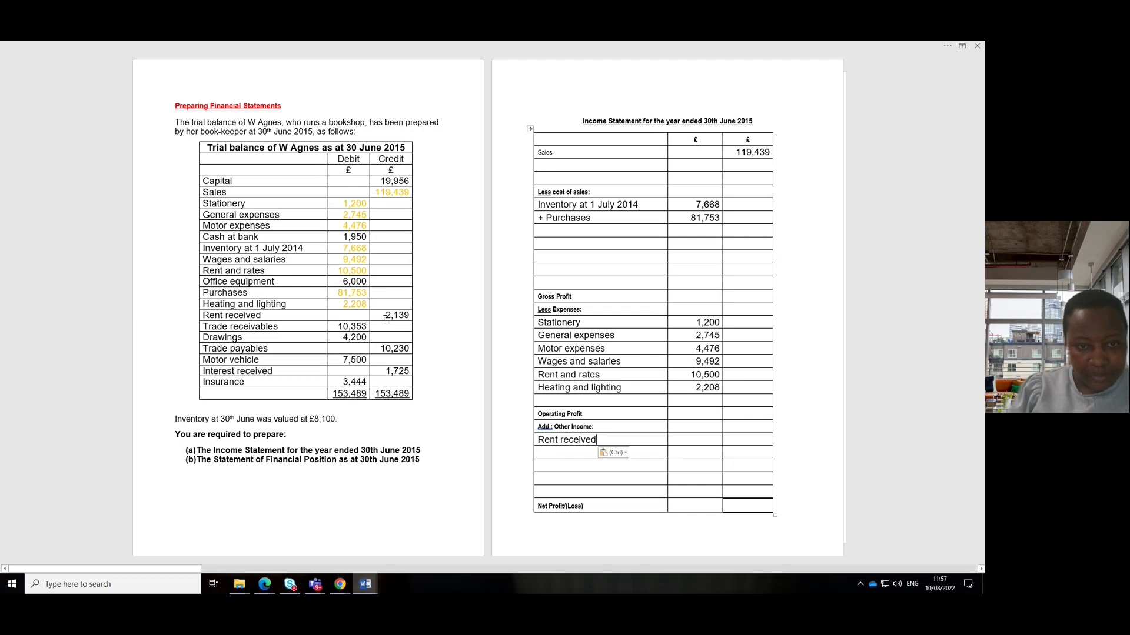
{"action": "left_click_drag", "start_coordinate": [385, 319], "coordinate": [410, 319]}
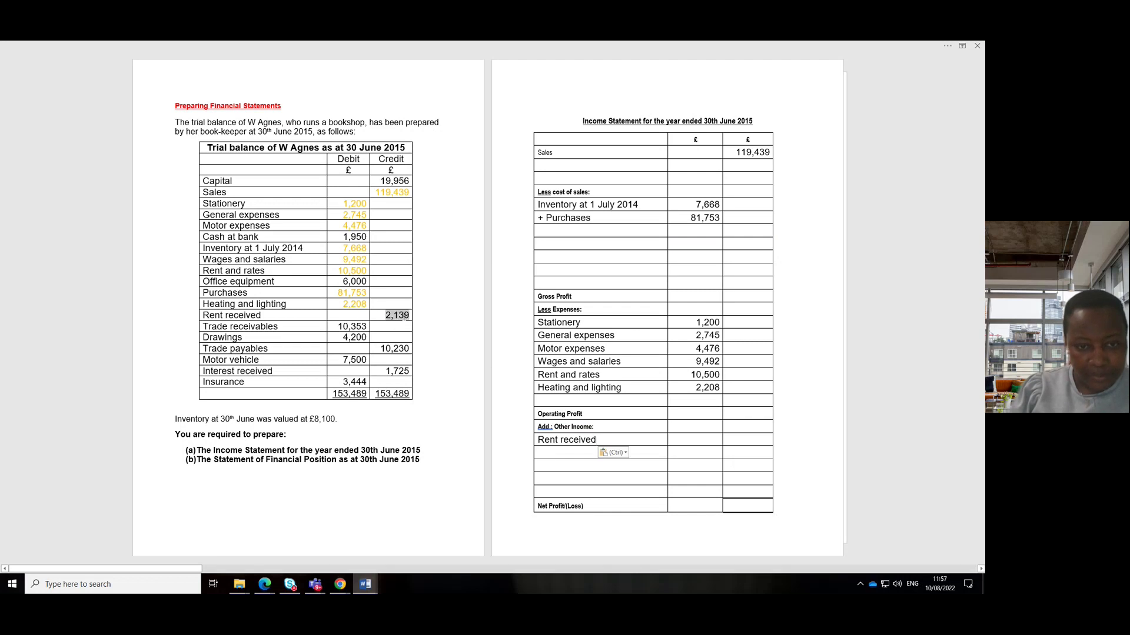
{"action": "left_click", "coordinate": [738, 441]}
{"action": "key", "text": "ctrl+v"}
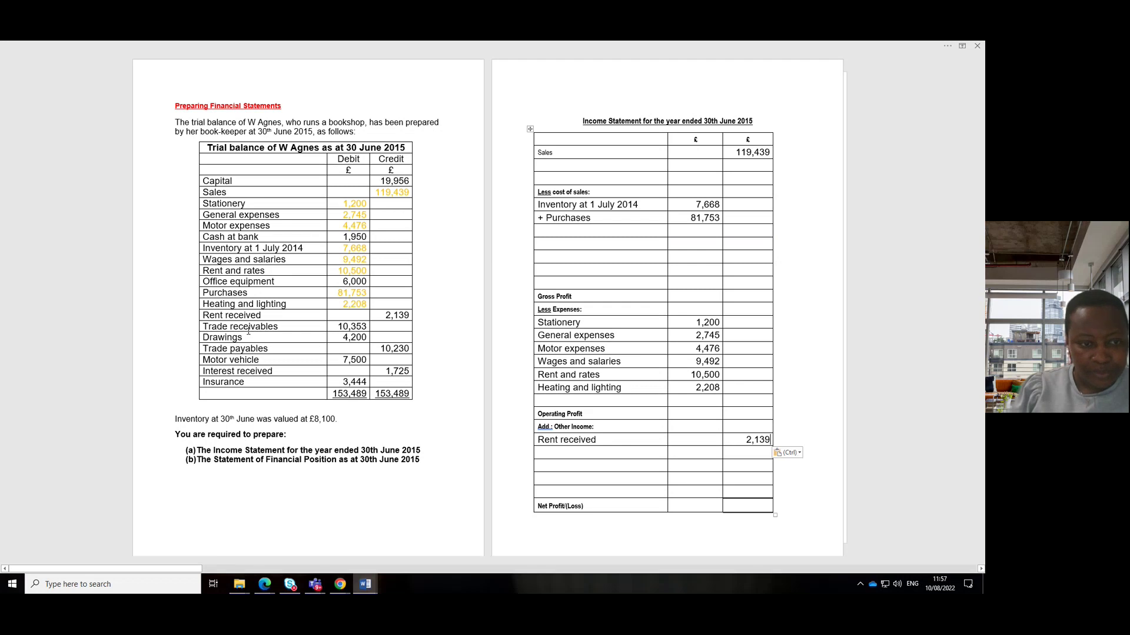
{"action": "double_click", "coordinate": [387, 318]}
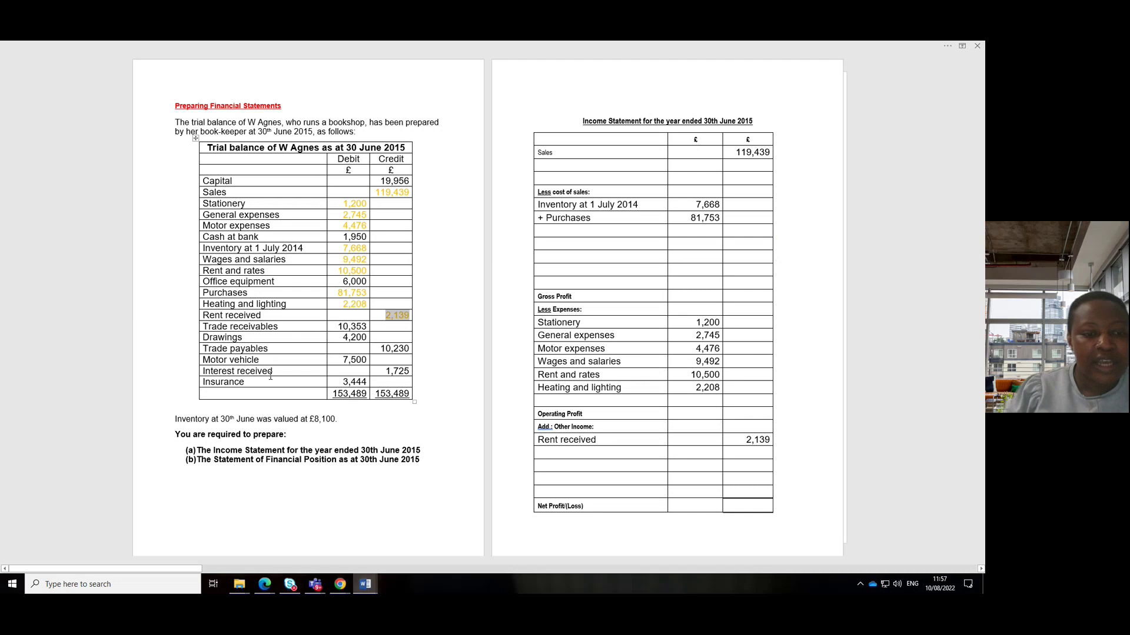
Copy the Interest received label from the trial balance into the row below Rent received.
{"action": "left_click_drag", "start_coordinate": [280, 371], "coordinate": [201, 371]}
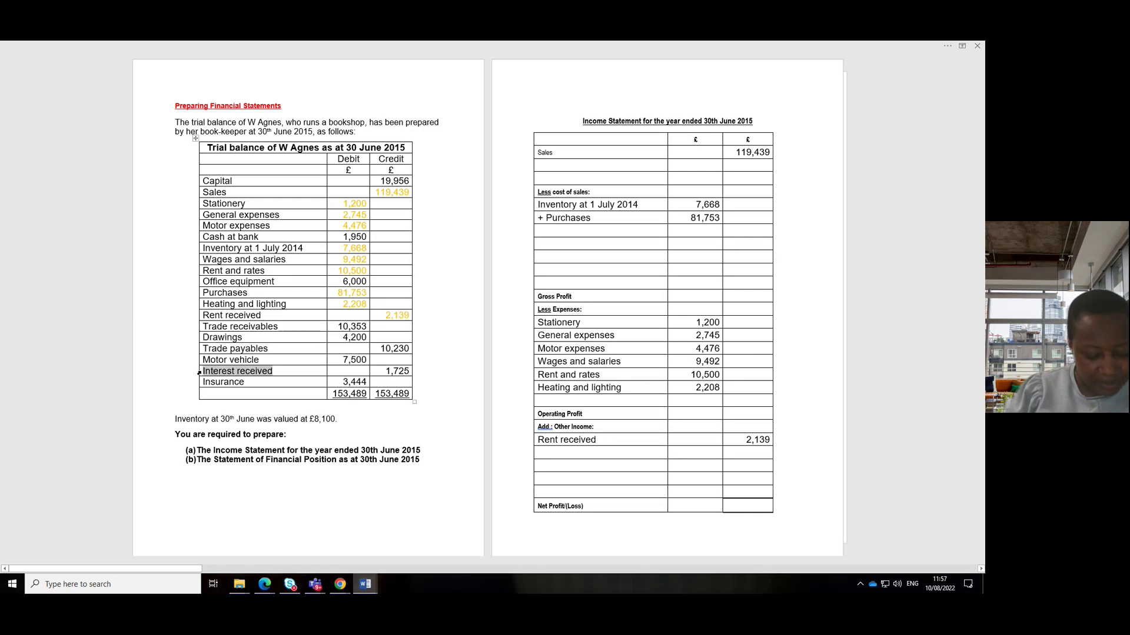
{"action": "key", "text": "ctrl+c"}
{"action": "left_click", "coordinate": [563, 455]}
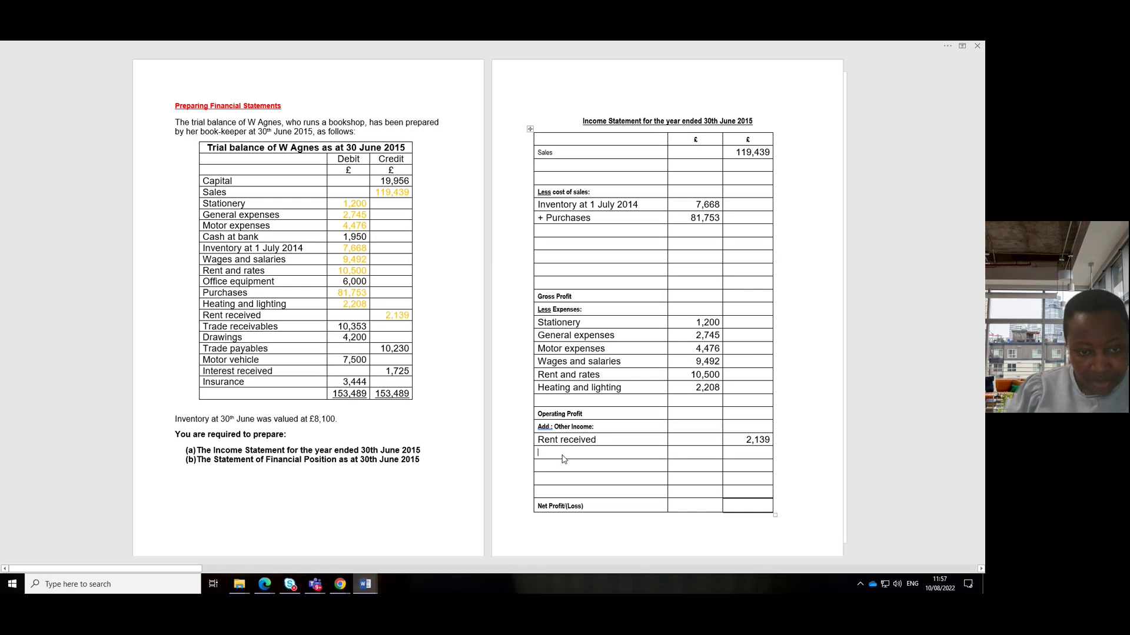
{"action": "key", "text": "ctrl+v"}
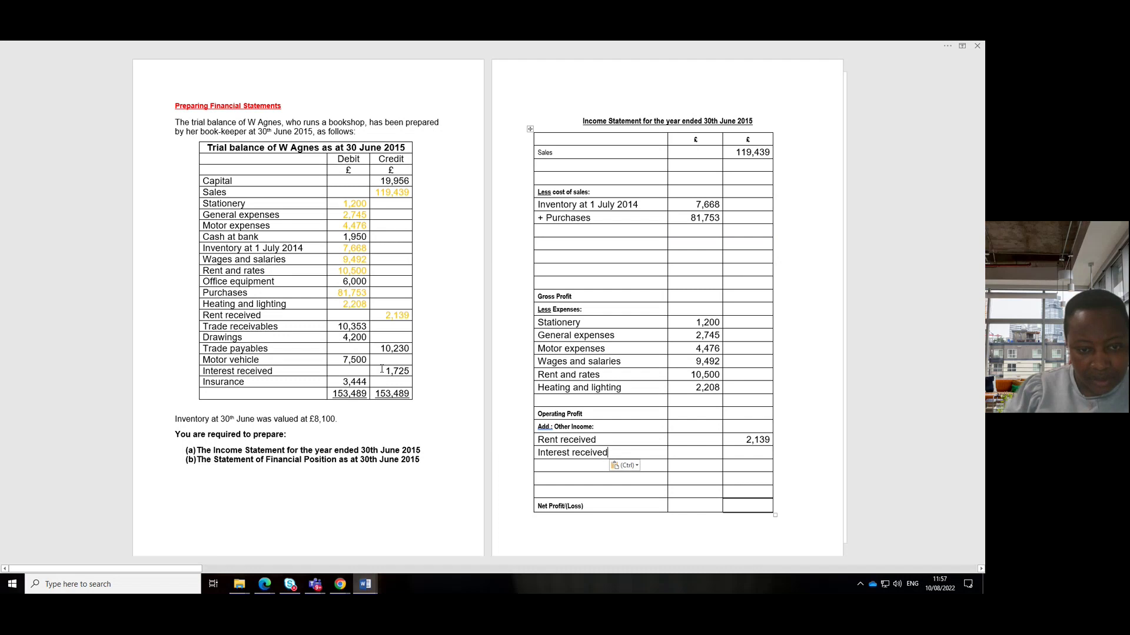
Copy the Interest received figure 1,725 into the second £ column of its income statement row, and colour the trial balance figure gold.
{"action": "left_click_drag", "start_coordinate": [382, 369], "coordinate": [410, 372]}
{"action": "key", "text": "ctrl+c"}
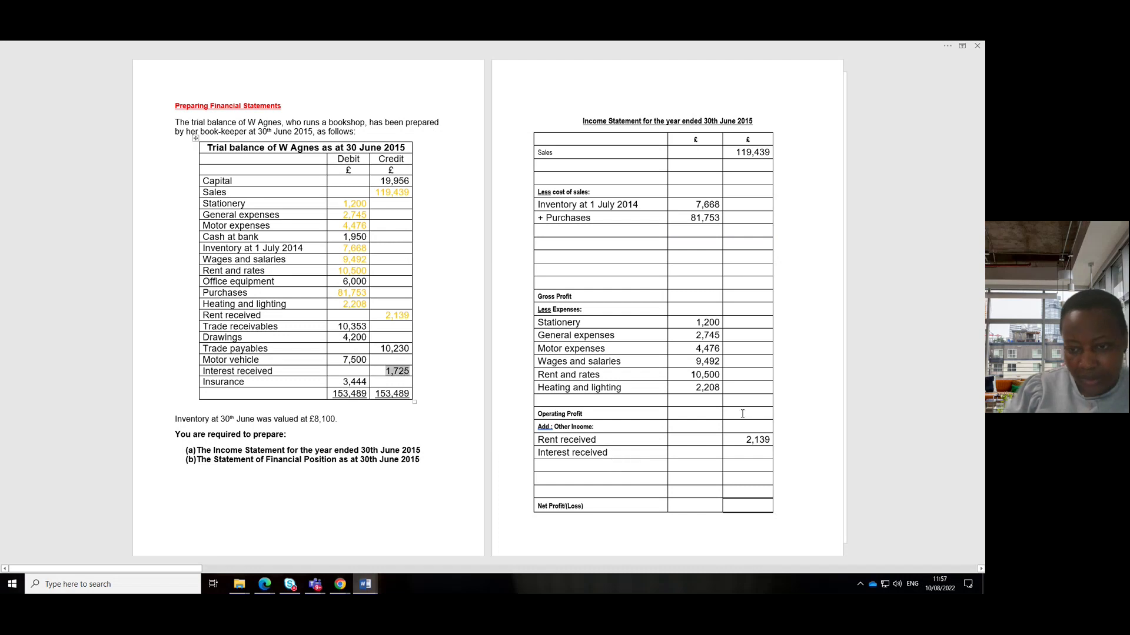
{"action": "left_click", "coordinate": [746, 451]}
{"action": "key", "text": "ctrl+v"}
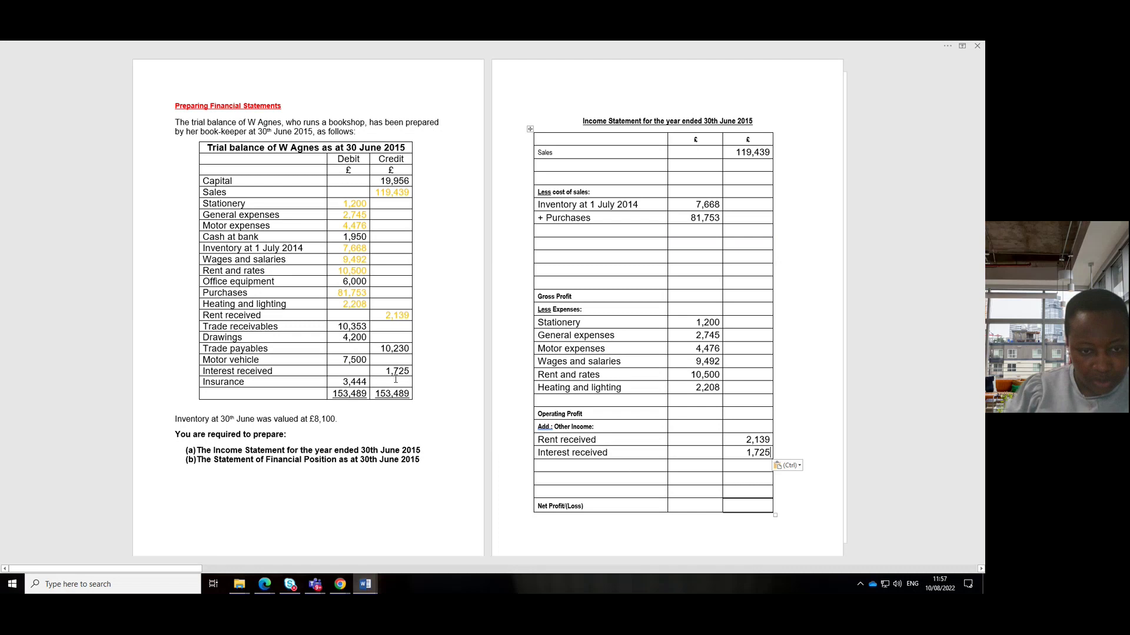
{"action": "left_click_drag", "start_coordinate": [384, 370], "coordinate": [410, 371]}
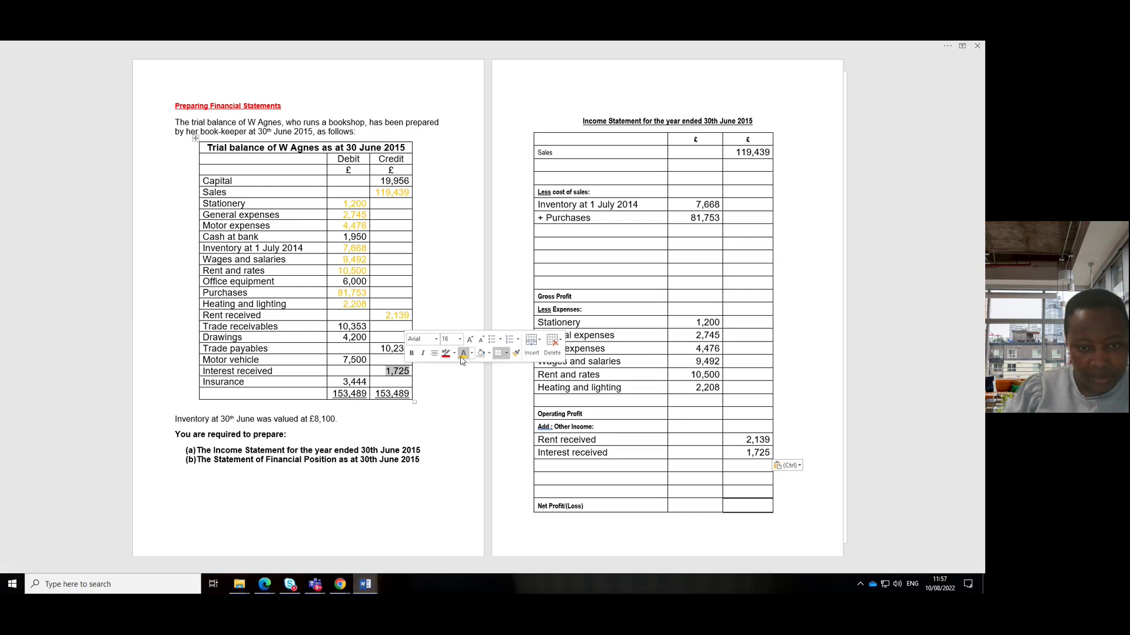
{"action": "left_click", "coordinate": [462, 357]}
Copy the Insurance label from the trial balance into the expenses row below Heating and lighting.
{"action": "left_click_drag", "start_coordinate": [262, 384], "coordinate": [200, 383]}
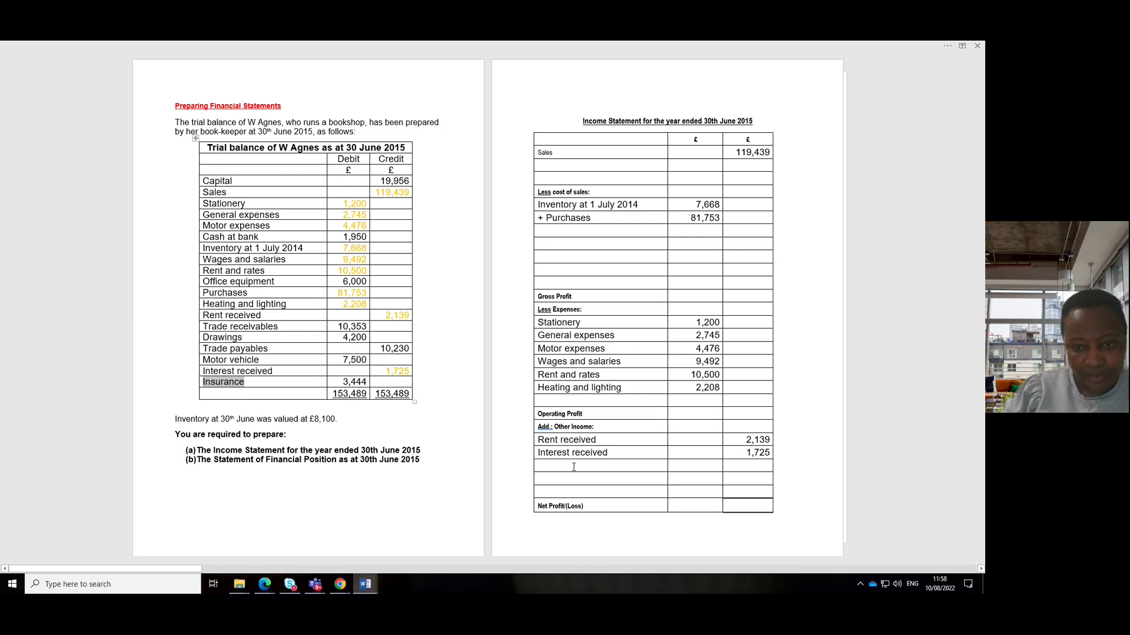
{"action": "left_click", "coordinate": [553, 405]}
{"action": "key", "text": "ctrl+v"}
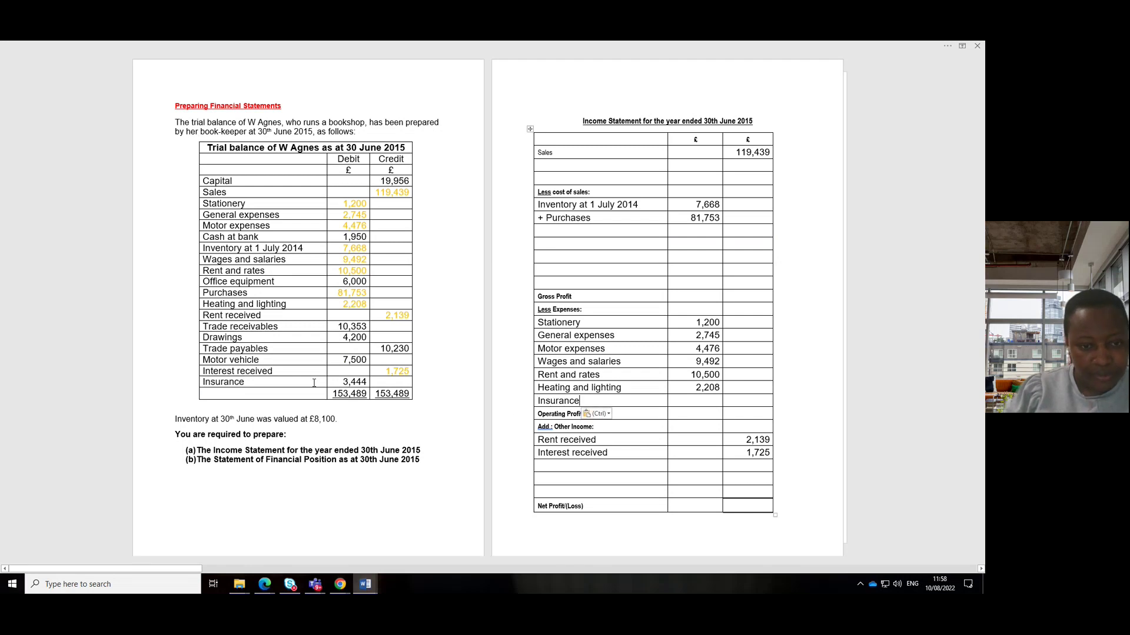
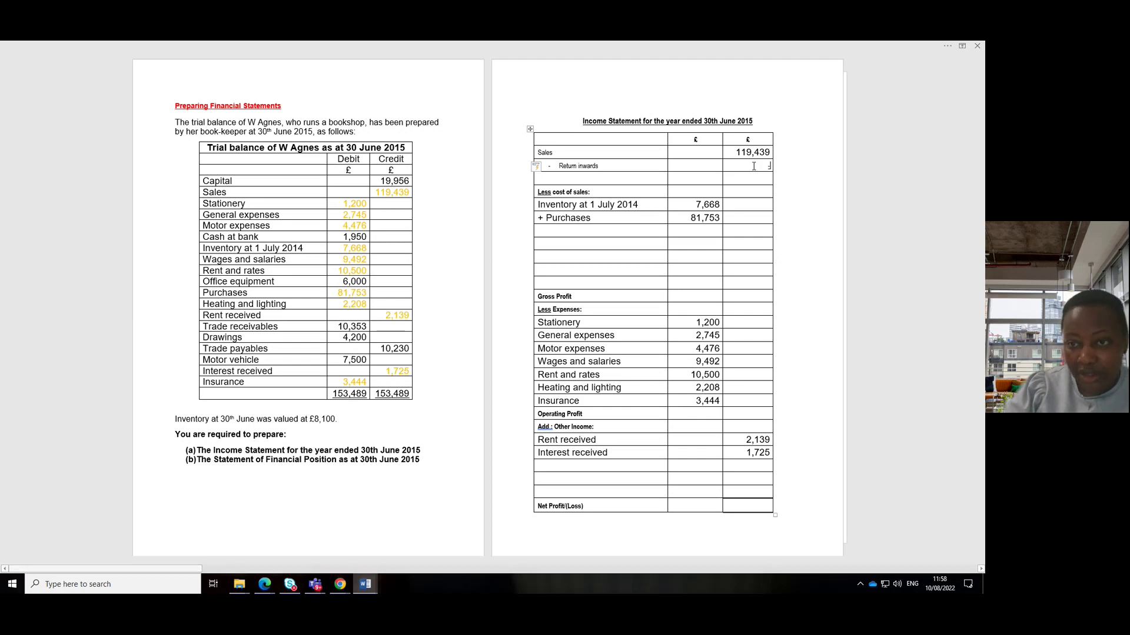
Enter a dash for Return inwards in the second £ column, and copy the sales figure 119,439 into the cell below it.
{"action": "type", "text": "-"}
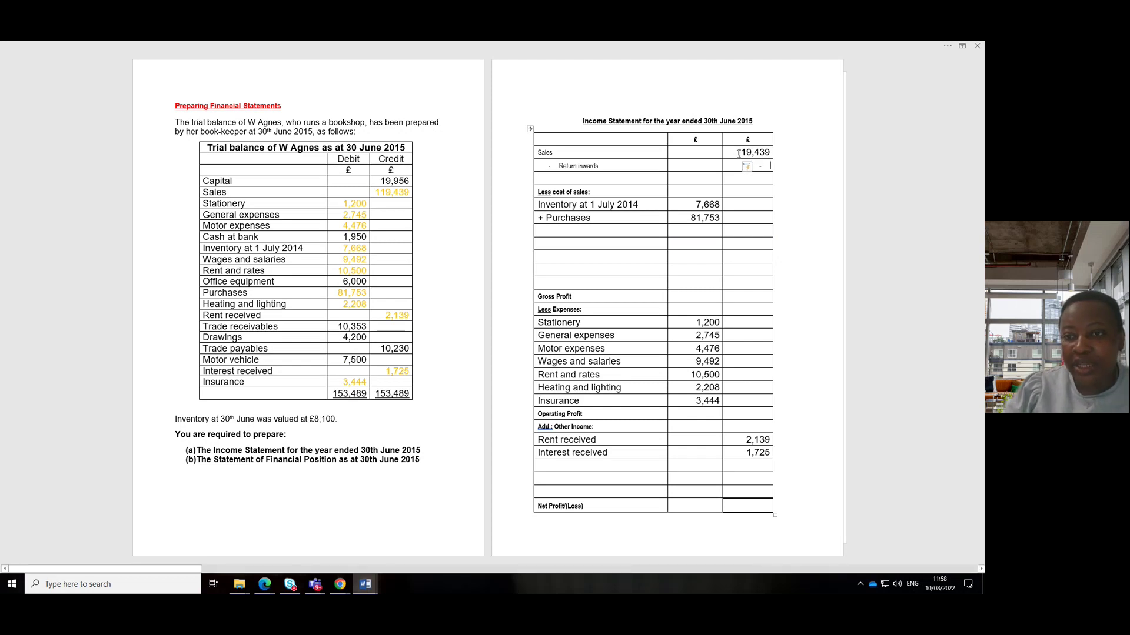
{"action": "left_click_drag", "start_coordinate": [734, 152], "coordinate": [766, 153]}
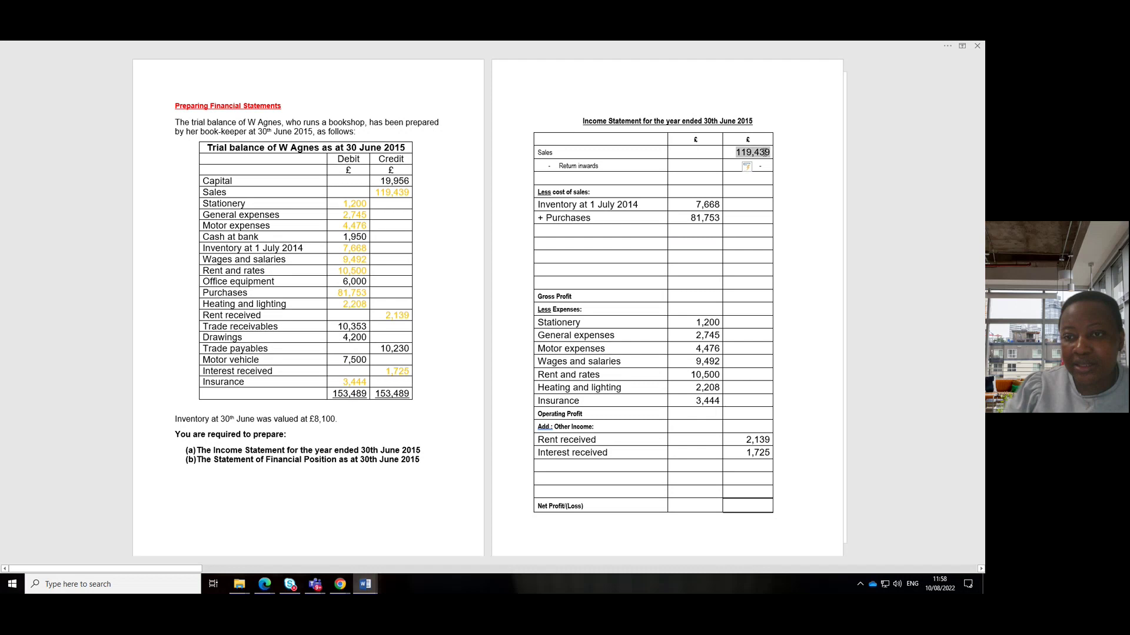
{"action": "key", "text": "ctrl+c"}
{"action": "left_click", "coordinate": [743, 180]}
{"action": "key", "text": "ctrl+v"}
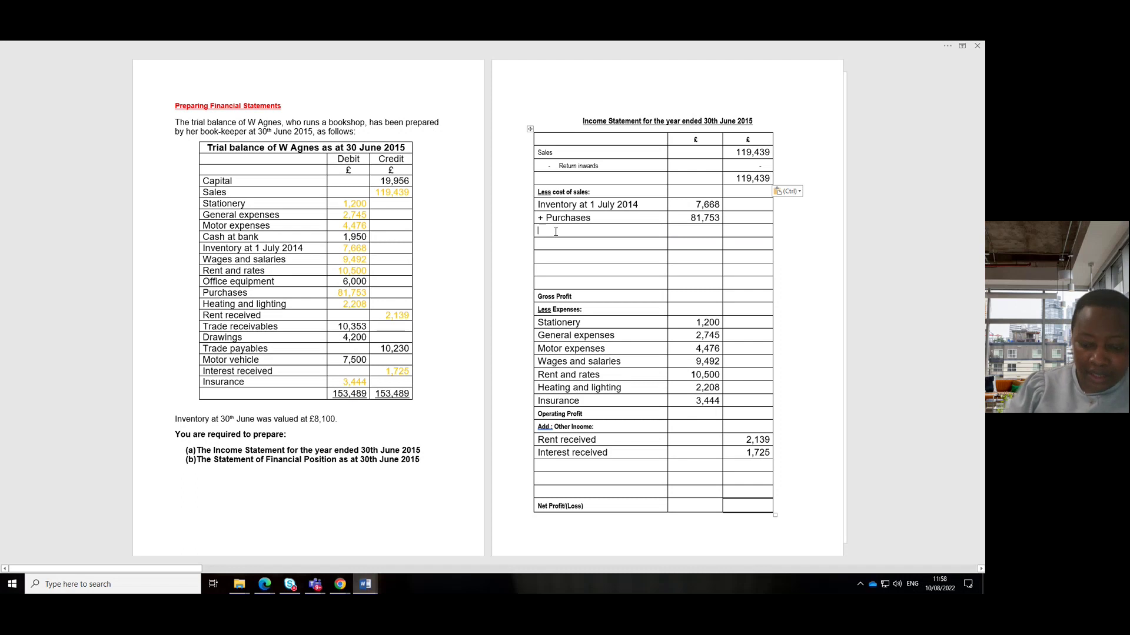
Label the cost of sales row below + Purchases as "+ Carriage inwards".
{"action": "type", "text": "+"}
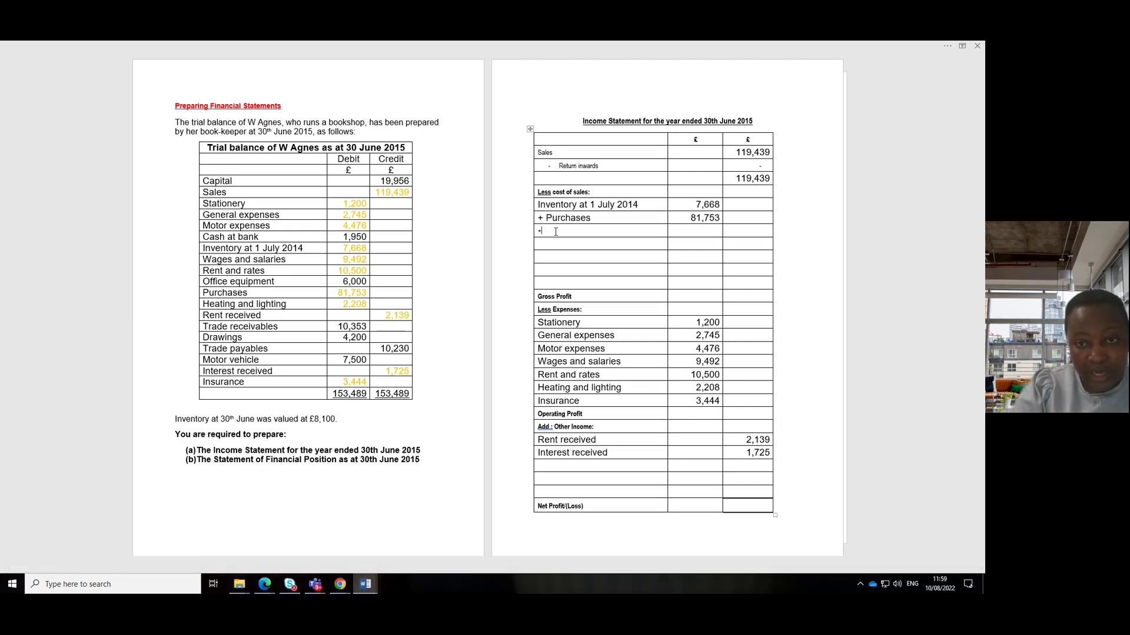
{"action": "type", "text": "d"}
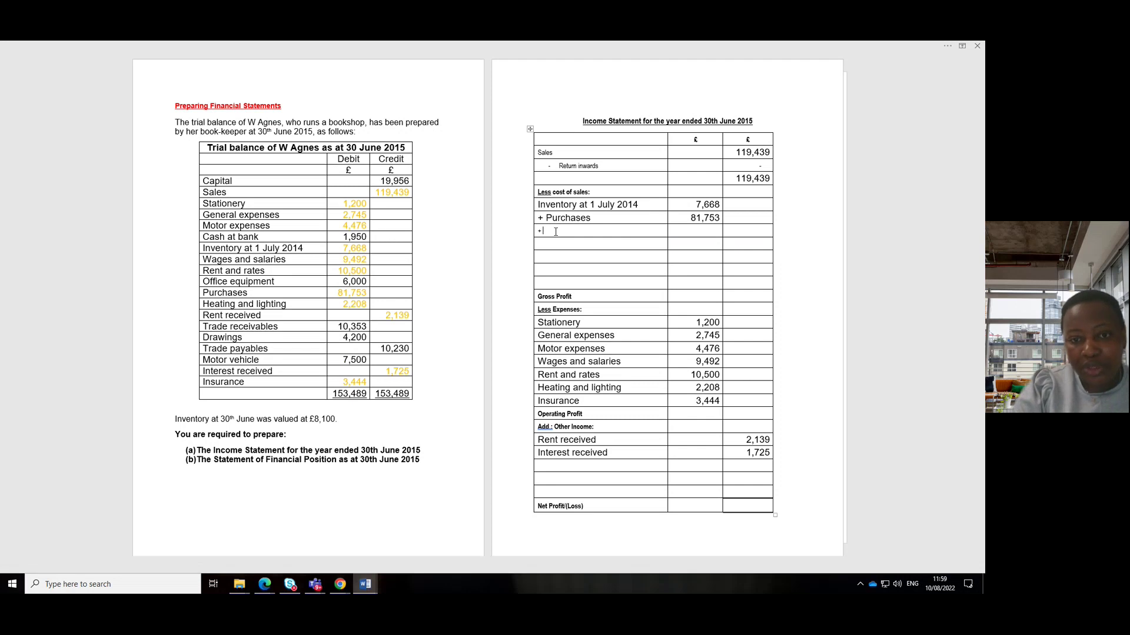
{"action": "type", "text": "Carriage"}
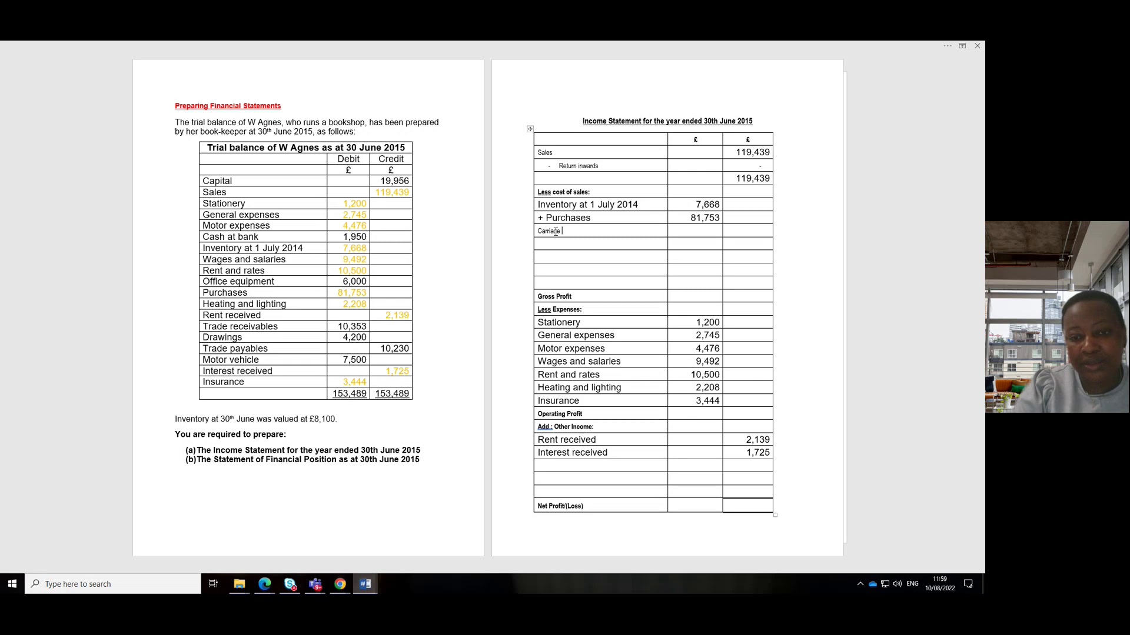
{"action": "type", "text": " inwaRDS"}
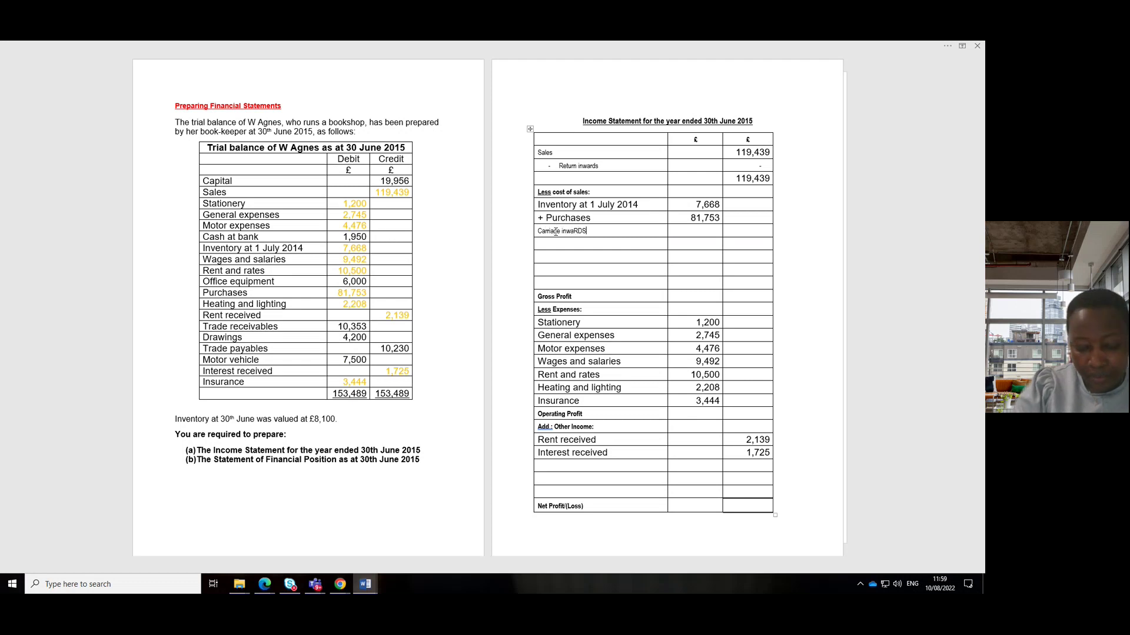
{"action": "key", "text": "BackSpace"}
{"action": "type", "text": "rds"}
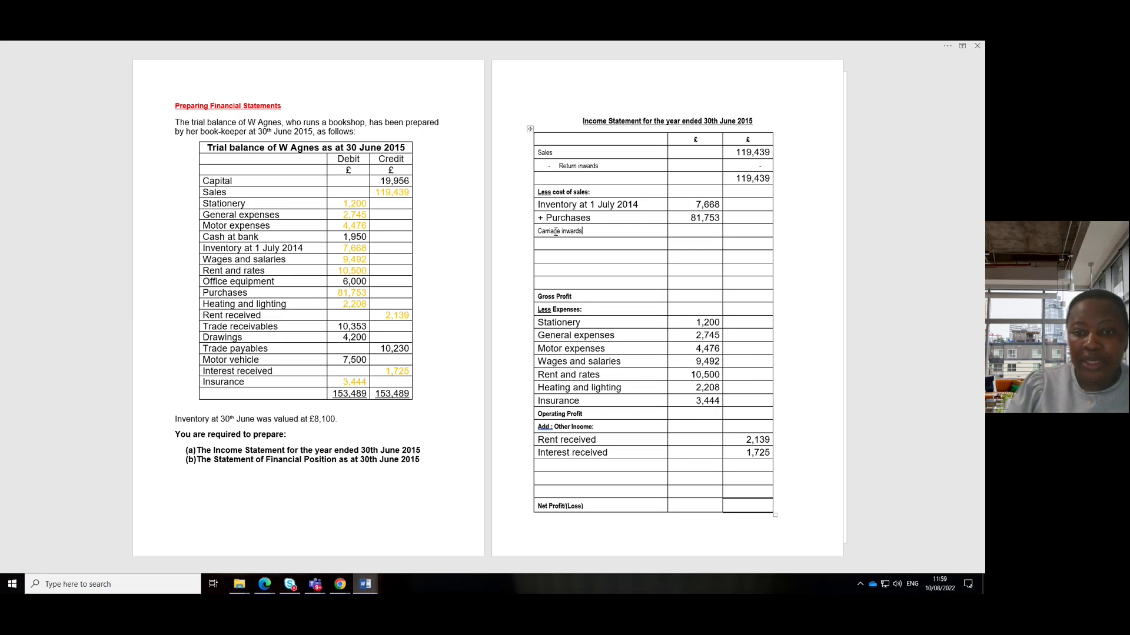
{"action": "left_click", "coordinate": [539, 231]}
{"action": "type", "text": "+"}
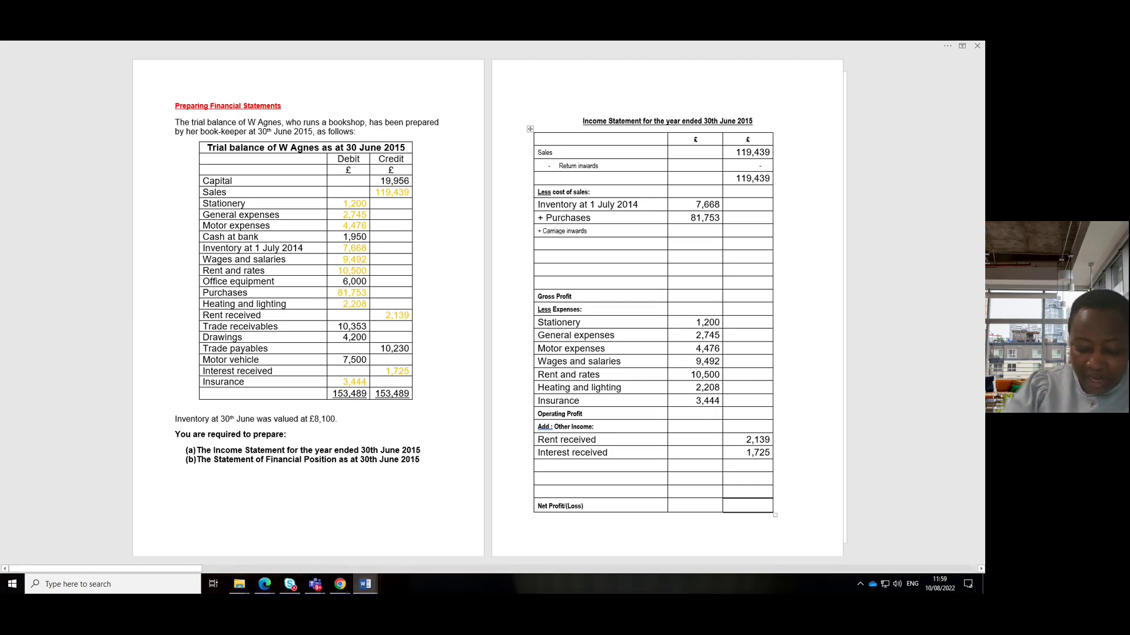
Label the row below + Carriage inwards as "- Return outwards".
{"action": "left_click", "coordinate": [549, 248]}
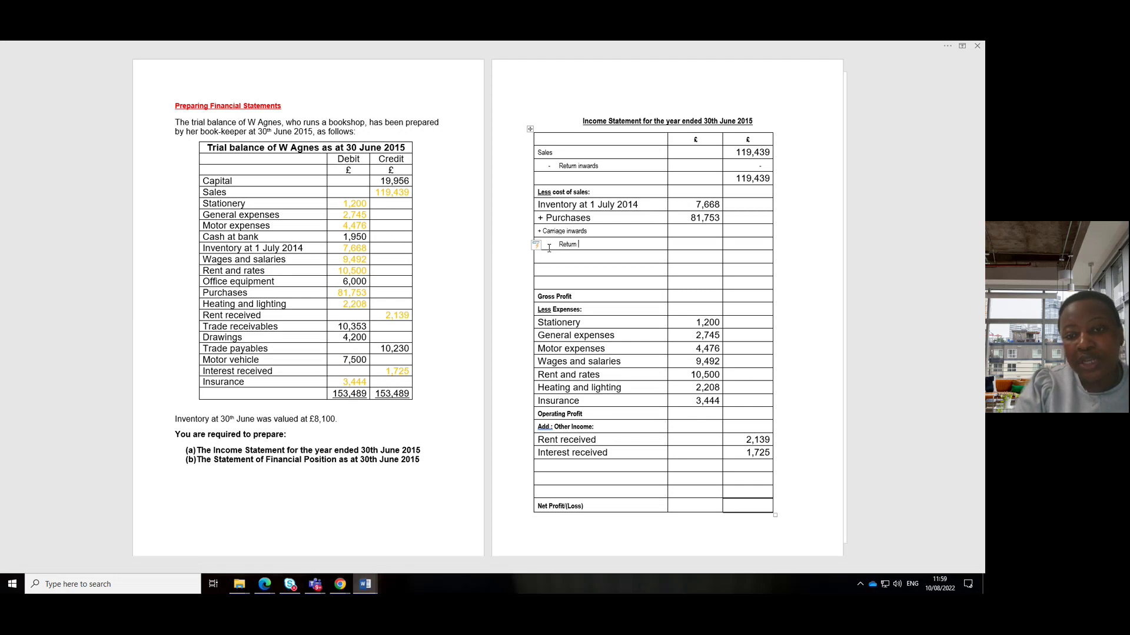
{"action": "type", "text": "- Return out"}
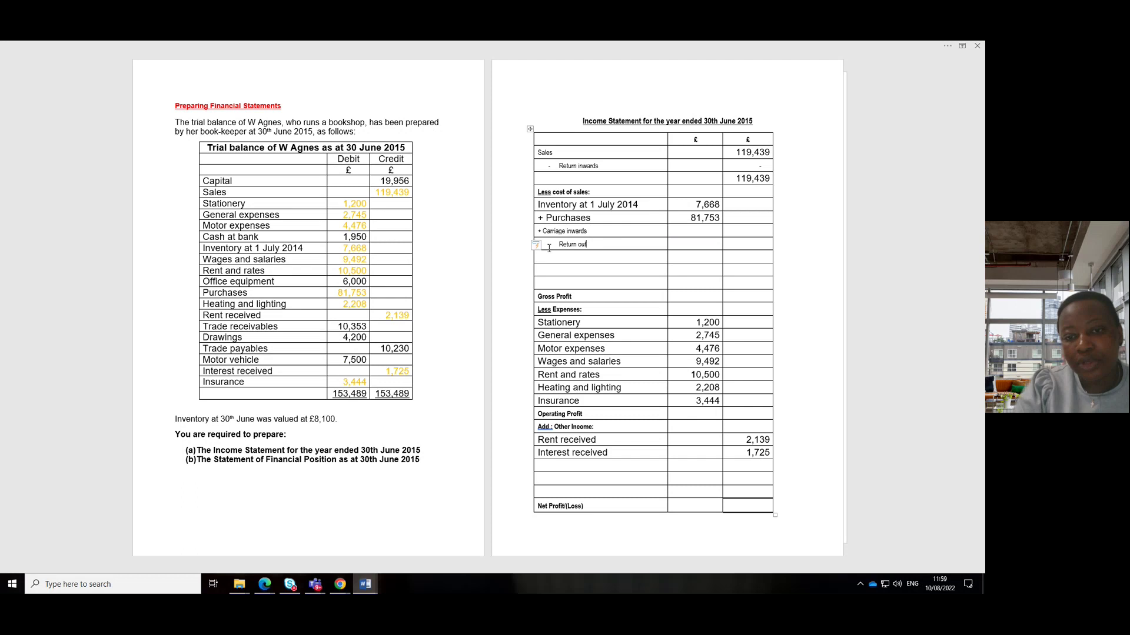
{"action": "type", "text": "wa"}
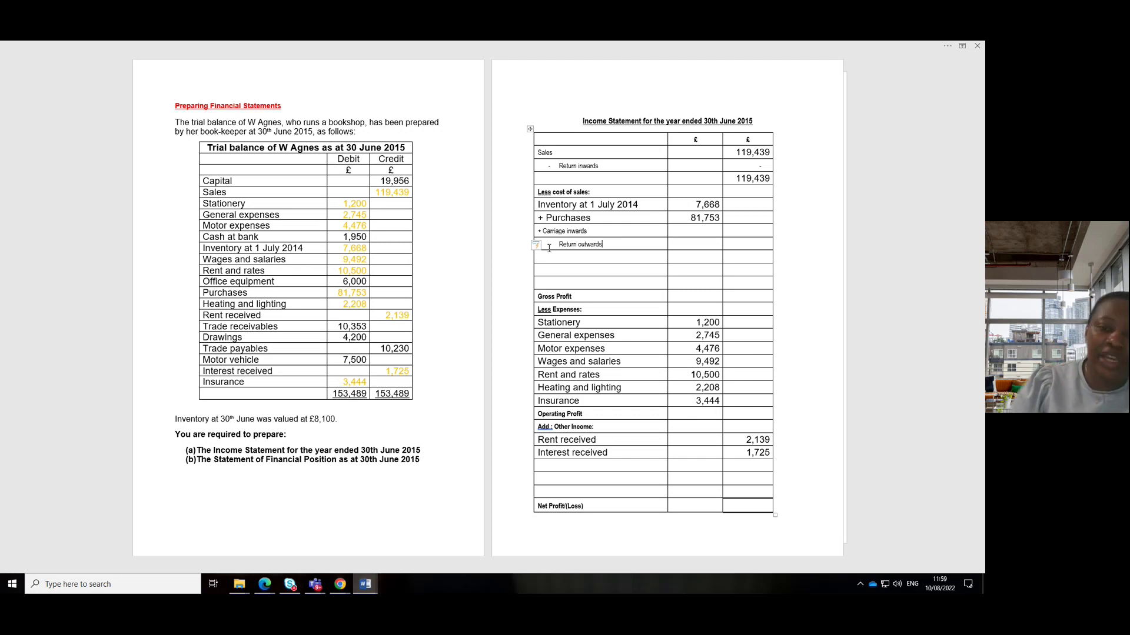
{"action": "type", "text": "rds"}
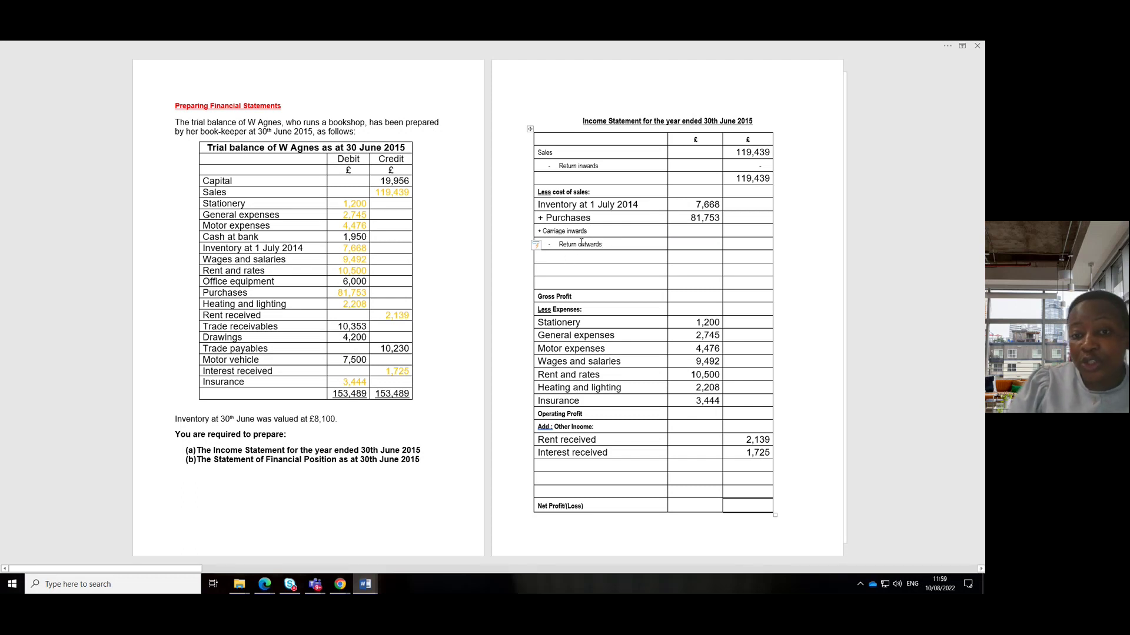
Enter a dash in the first £ column for both Carriage inwards and Return outwards.
{"action": "left_click", "coordinate": [696, 232]}
{"action": "type", "text": "-"}
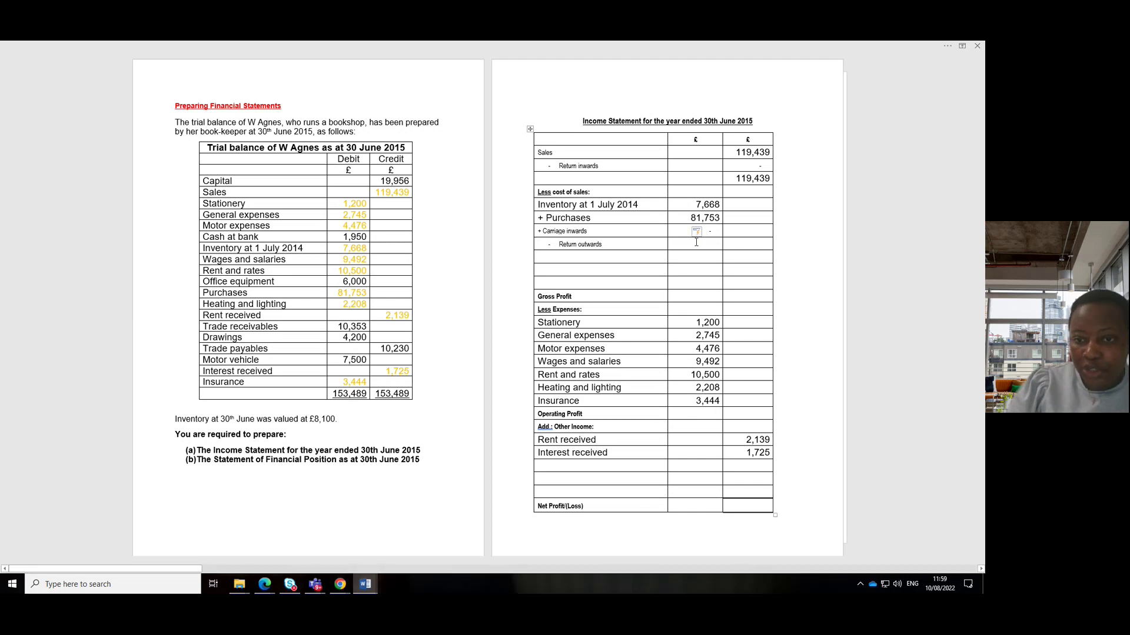
{"action": "left_click", "coordinate": [695, 244]}
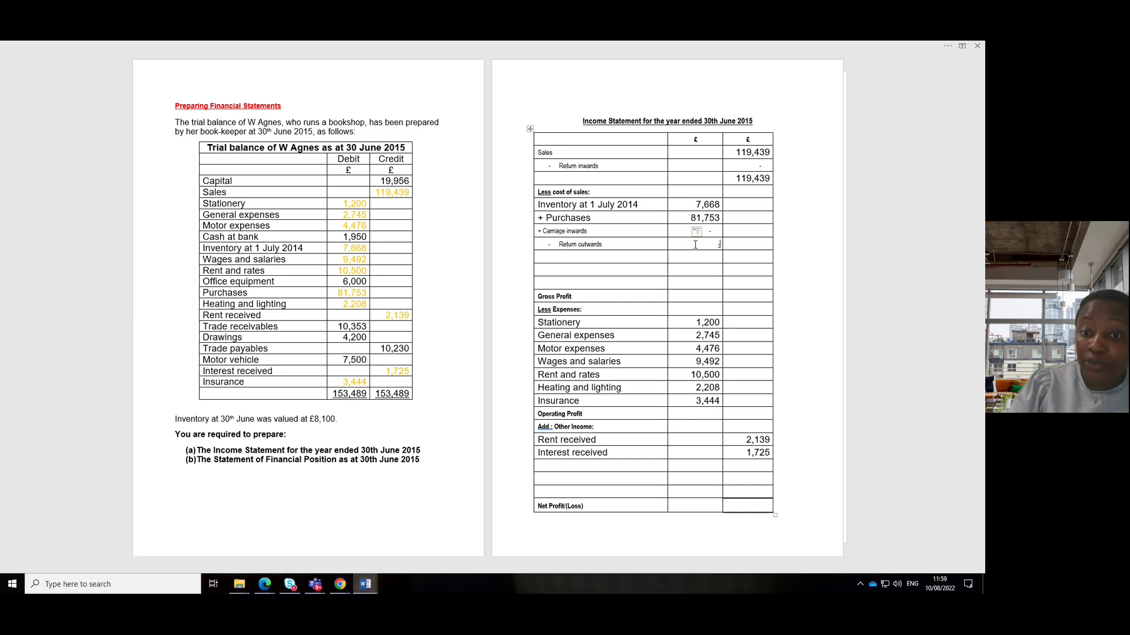
{"action": "type", "text": "-"}
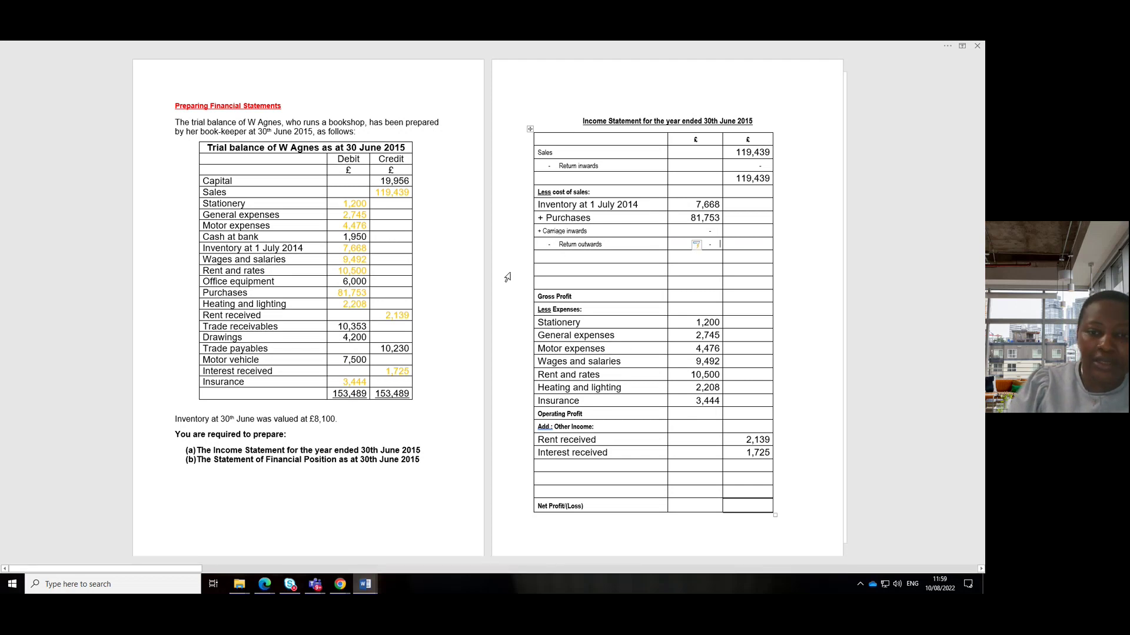
Label the row below Return outwards as "- Closing Inventory".
{"action": "left_click", "coordinate": [556, 258]}
{"action": "type", "text": "- Clo"}
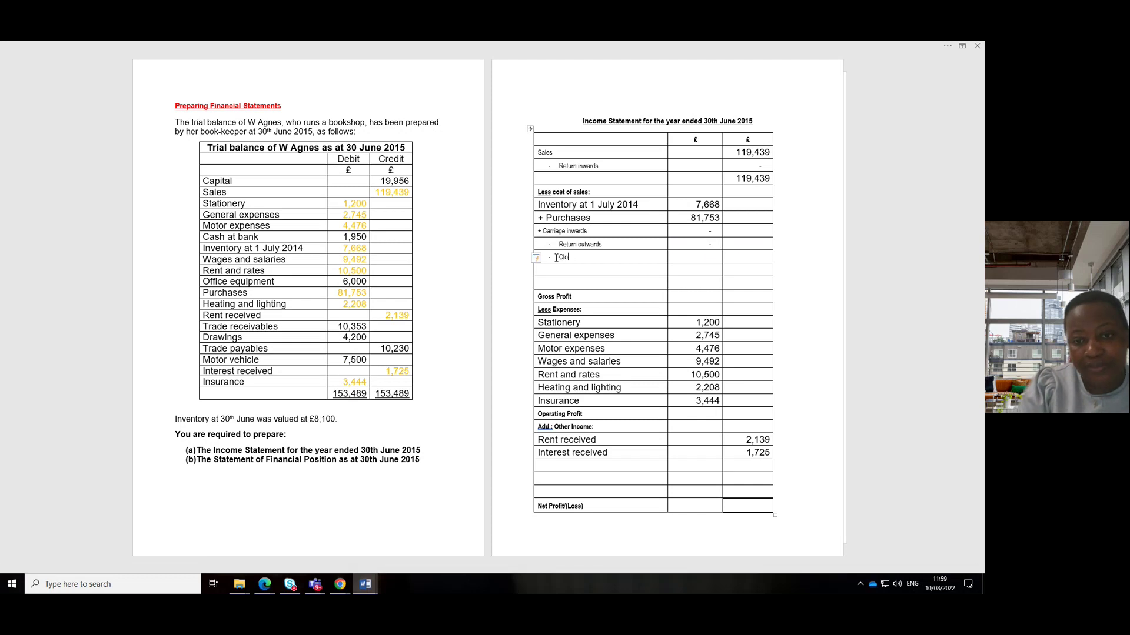
{"action": "type", "text": "sig"}
{"action": "key", "text": "BackSpace"}
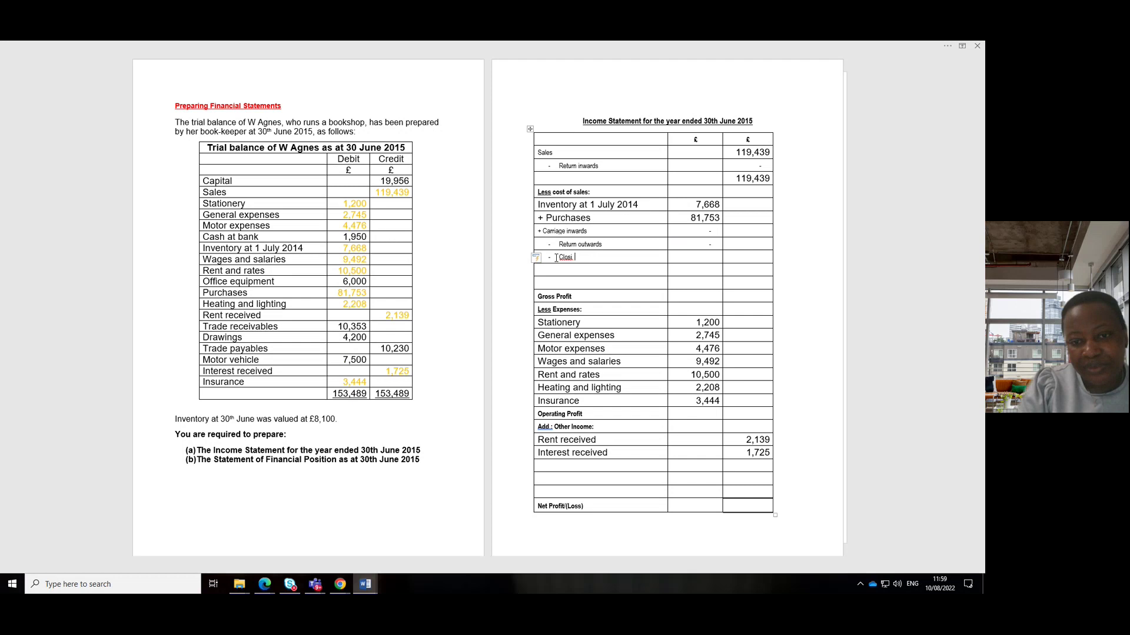
{"action": "type", "text": "ng"}
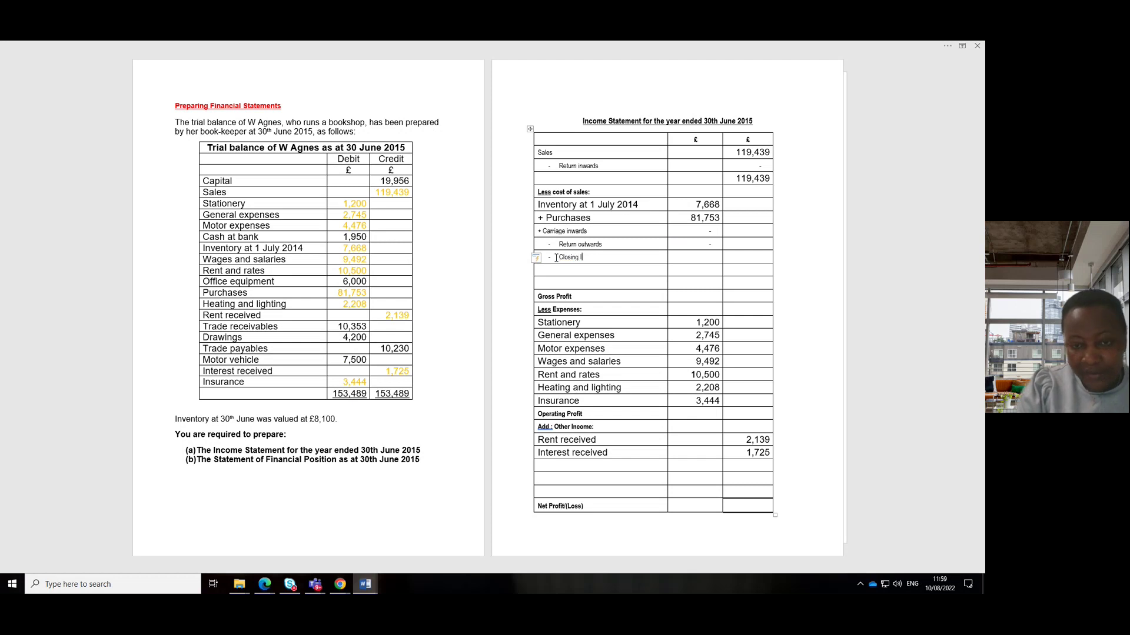
{"action": "type", "text": " Inventory"}
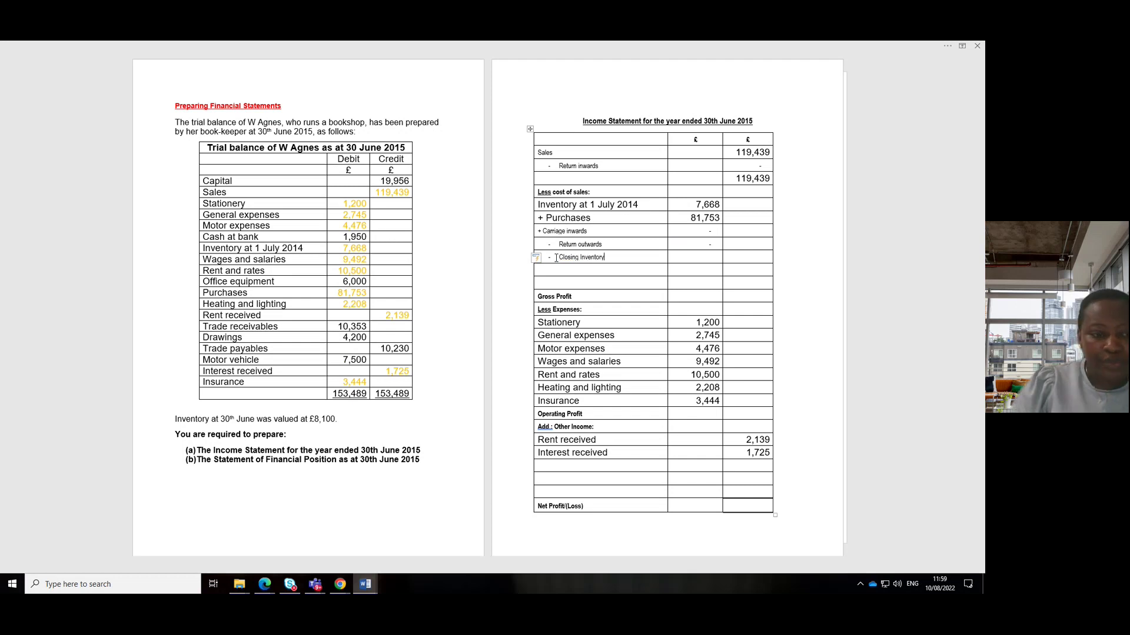
Copy the 30 June inventory value into the first £ column of Closing Inventory as (8,100), and colour the source figure gold.
{"action": "left_click", "coordinate": [335, 419]}
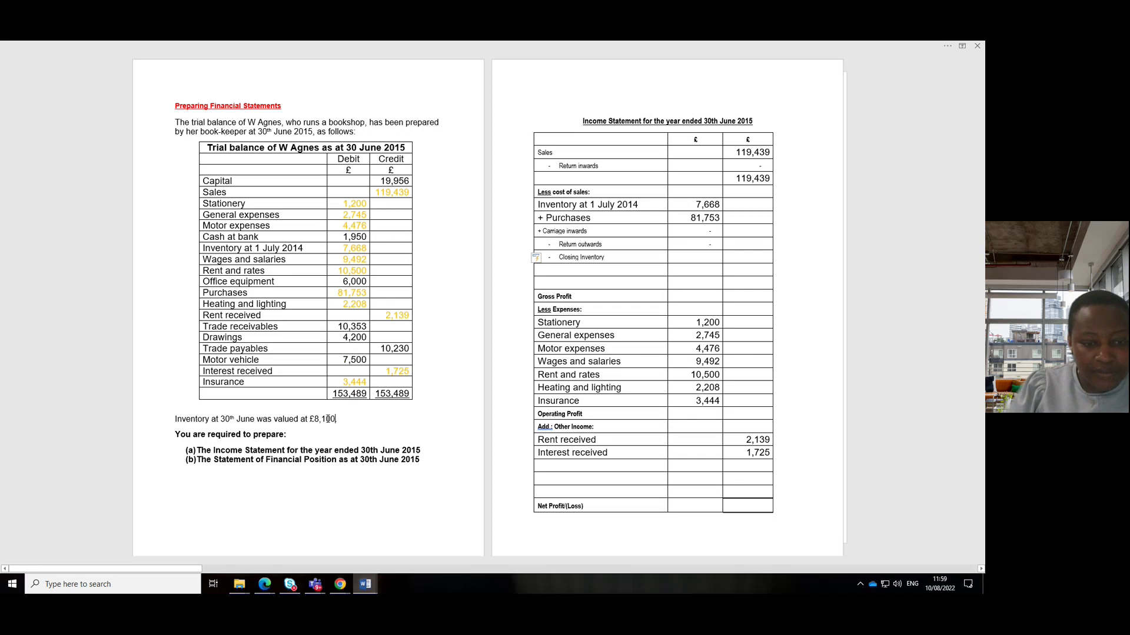
{"action": "double_click", "coordinate": [328, 419]}
{"action": "key", "text": "ctrl+c"}
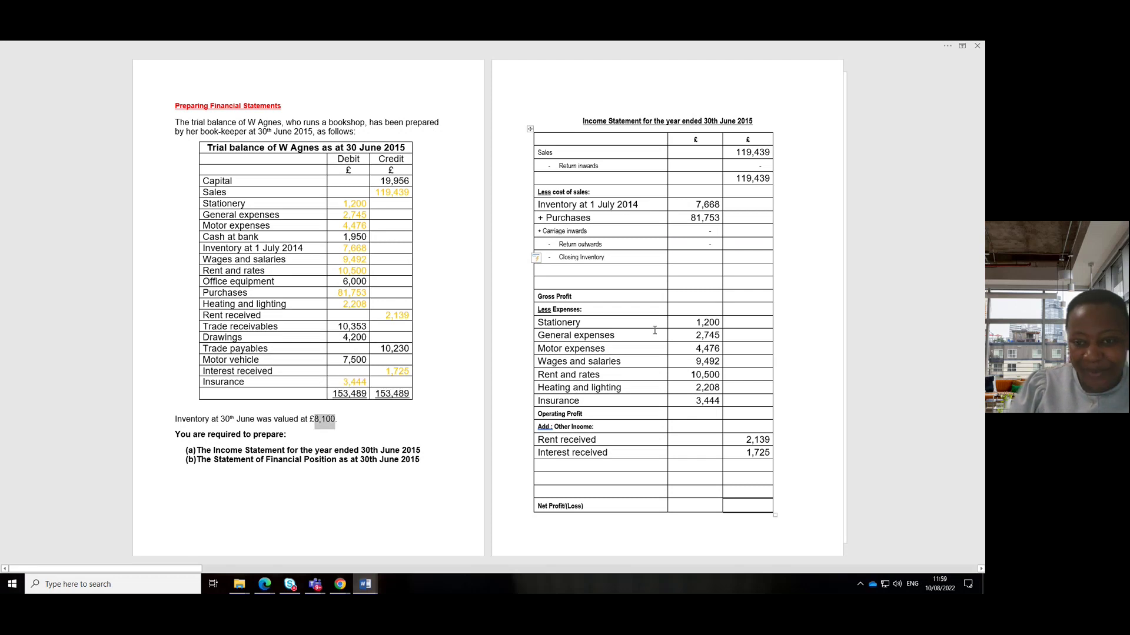
{"action": "left_click", "coordinate": [679, 258]}
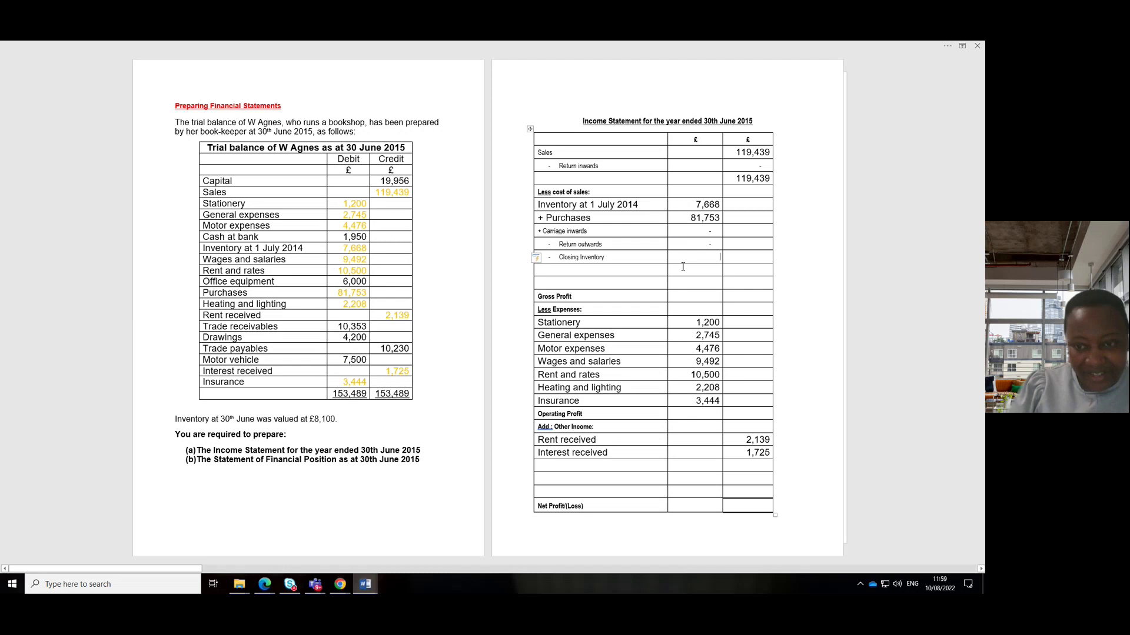
{"action": "key", "text": "ctrl+v"}
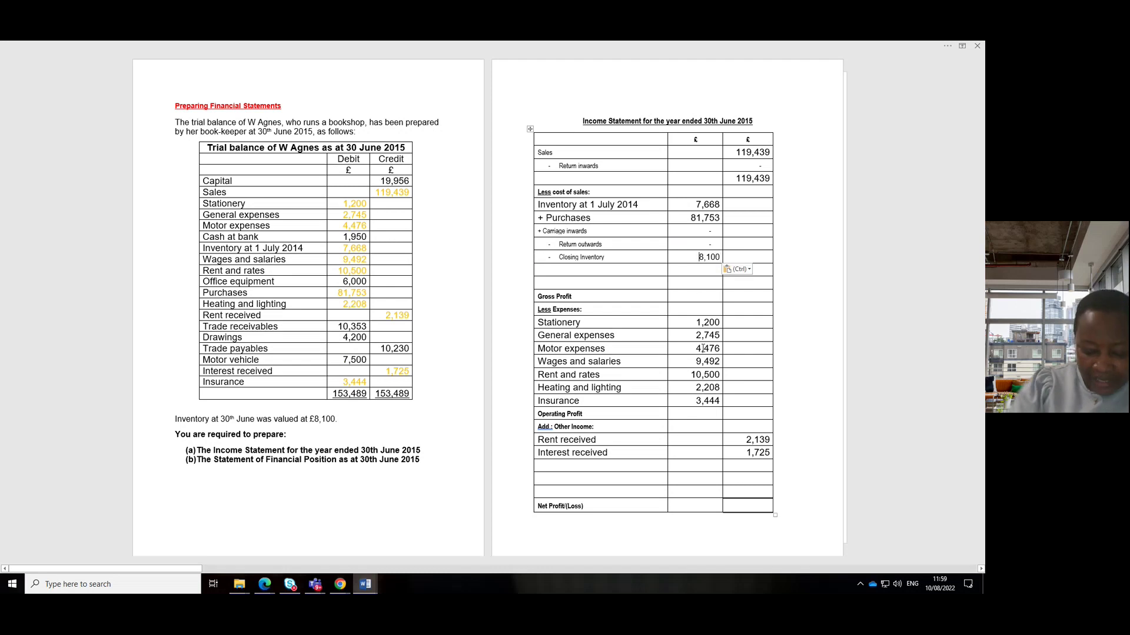
{"action": "type", "text": "("}
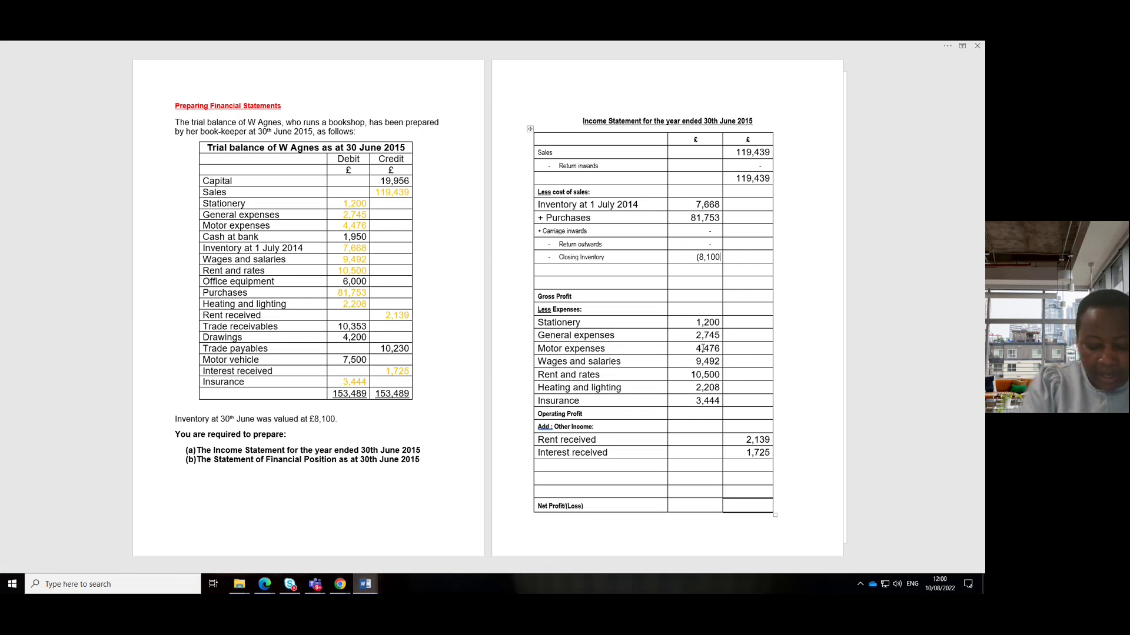
{"action": "type", "text": ")"}
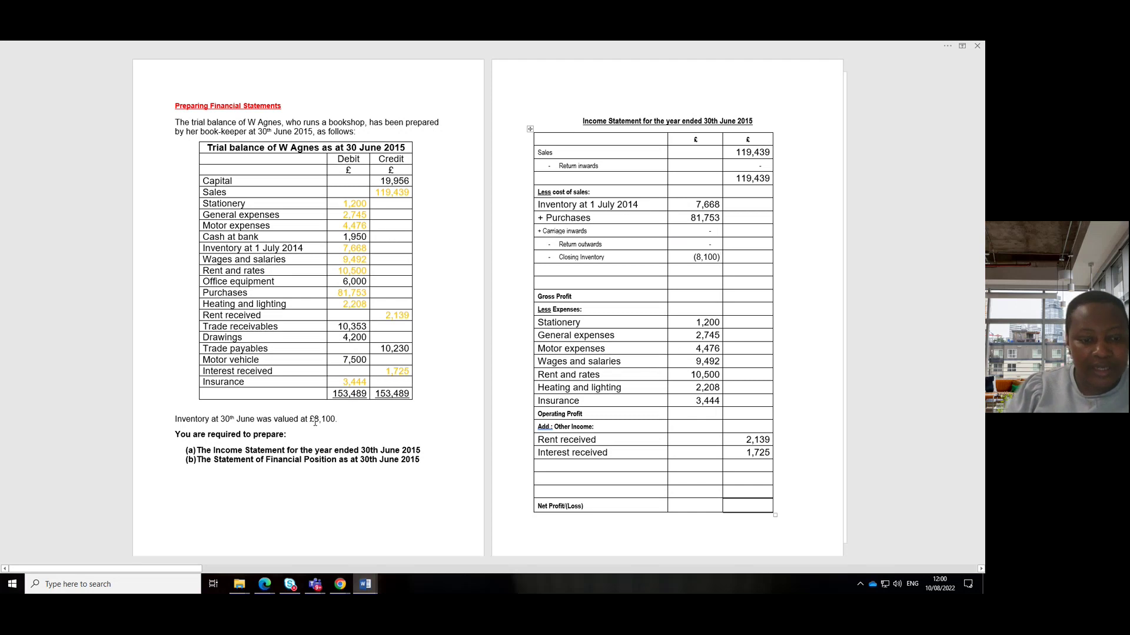
{"action": "left_click_drag", "start_coordinate": [315, 422], "coordinate": [336, 423]}
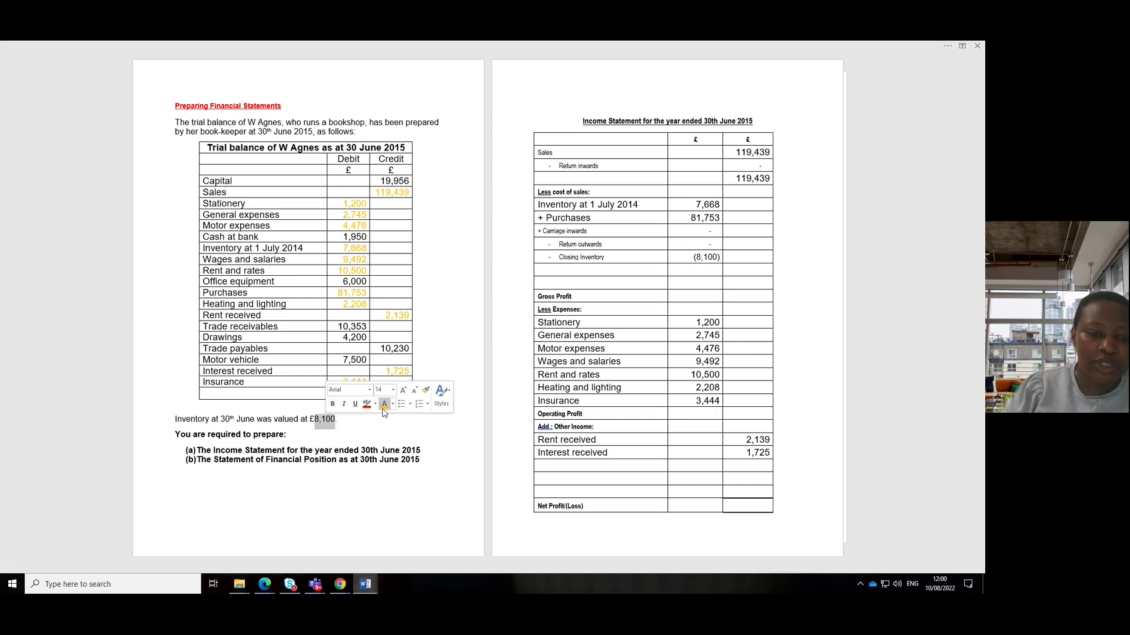
{"action": "left_click", "coordinate": [384, 406]}
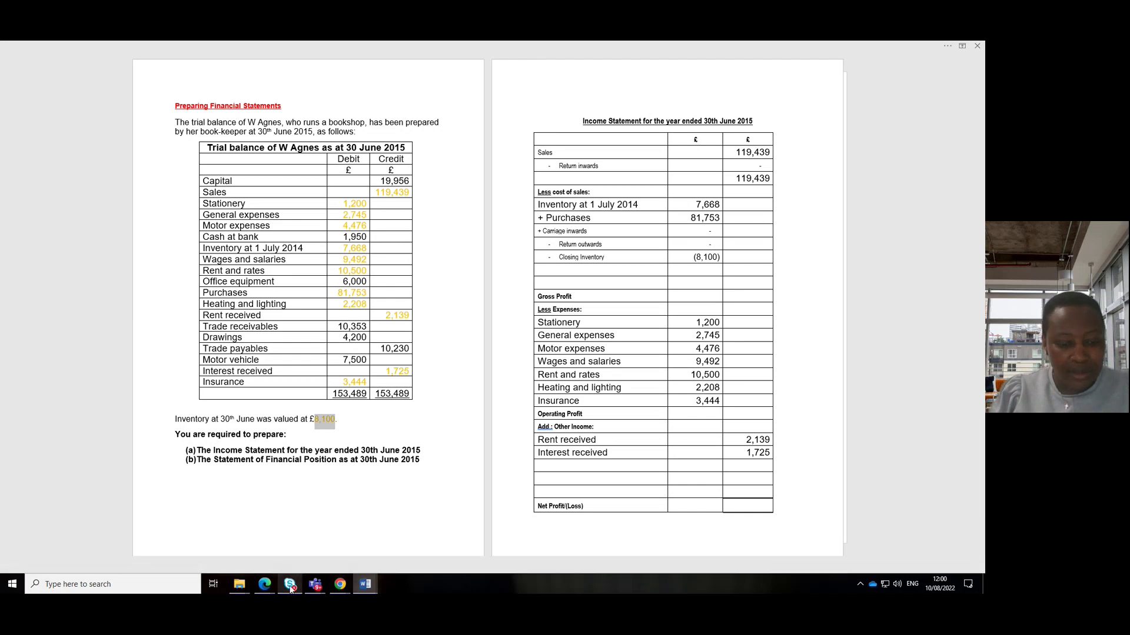
Find and open the Calculator app.
{"action": "left_click", "coordinate": [81, 583]}
{"action": "type", "text": "ca"}
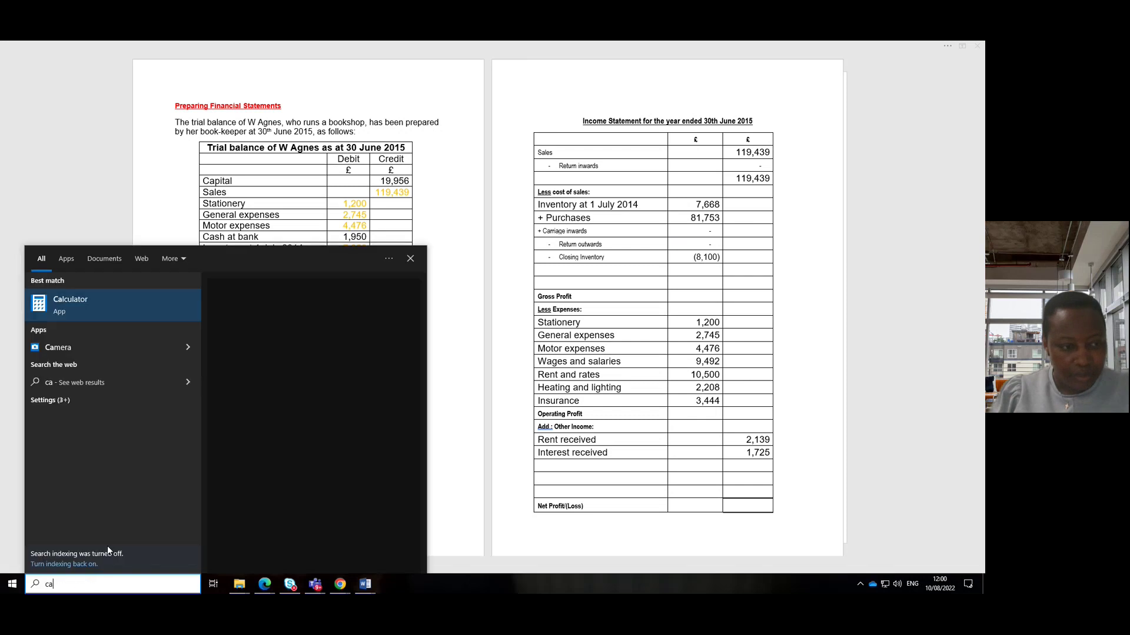
{"action": "key", "text": "Return"}
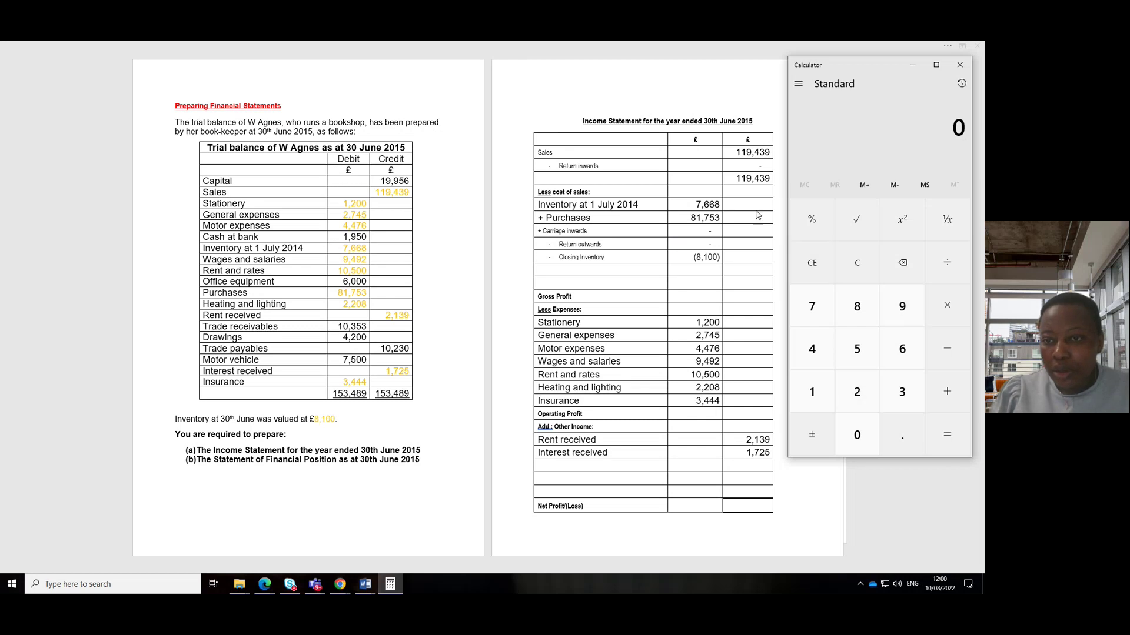
Add the opening inventory of 7,668 and purchases of 81,753, and select the result.
{"action": "left_click", "coordinate": [822, 310]}
{"action": "left_click", "coordinate": [900, 356]}
{"action": "left_click", "coordinate": [900, 356]}
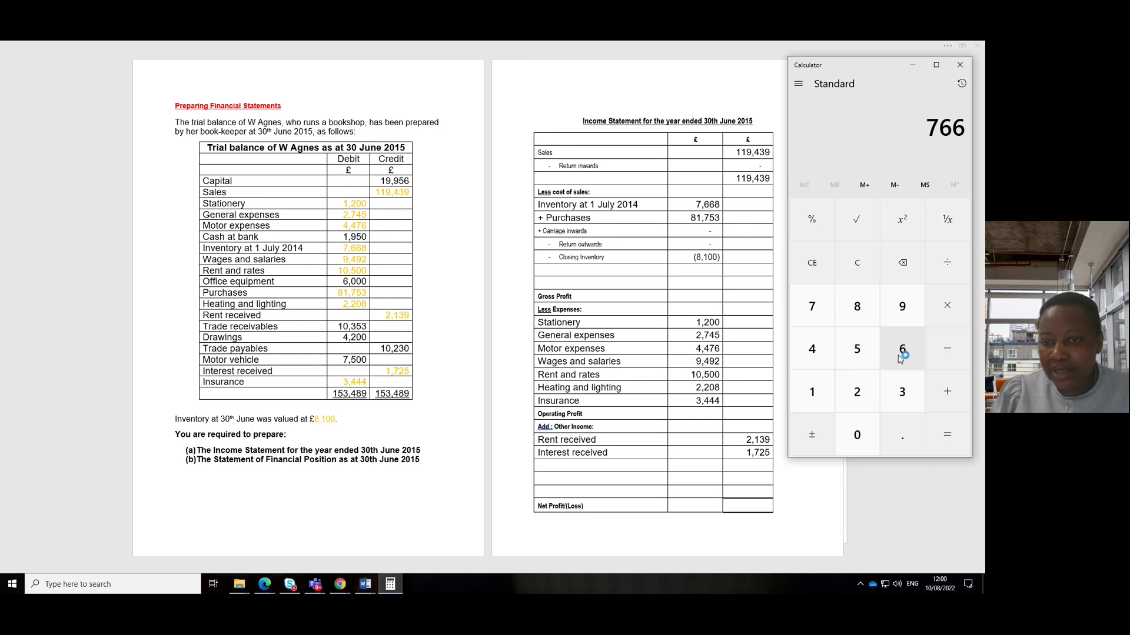
{"action": "left_click", "coordinate": [865, 322]}
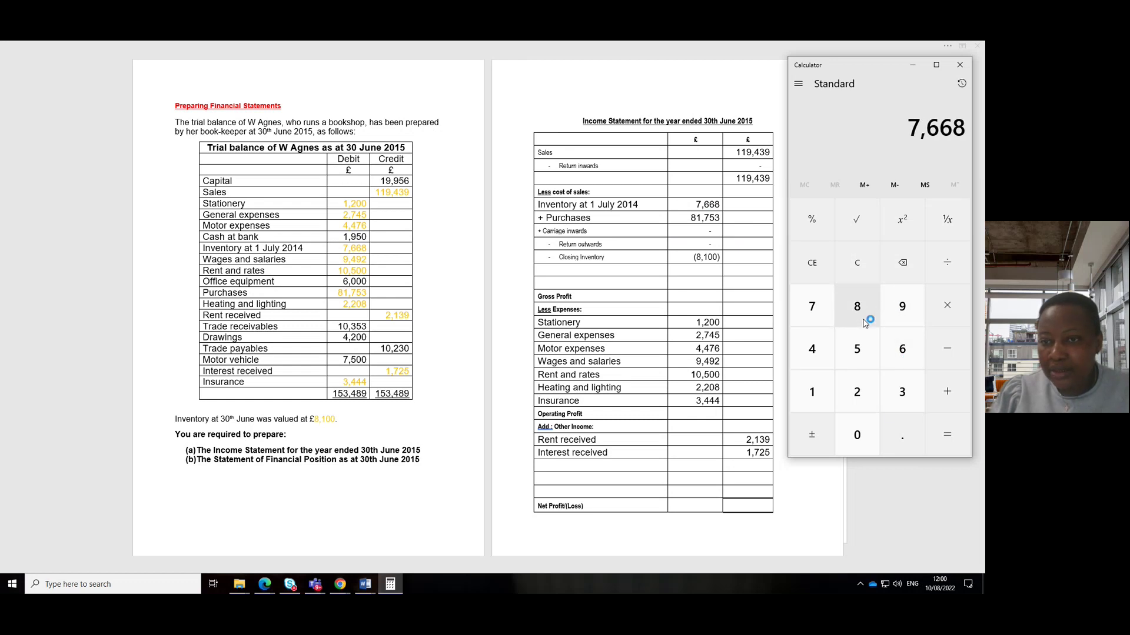
{"action": "left_click", "coordinate": [941, 391]}
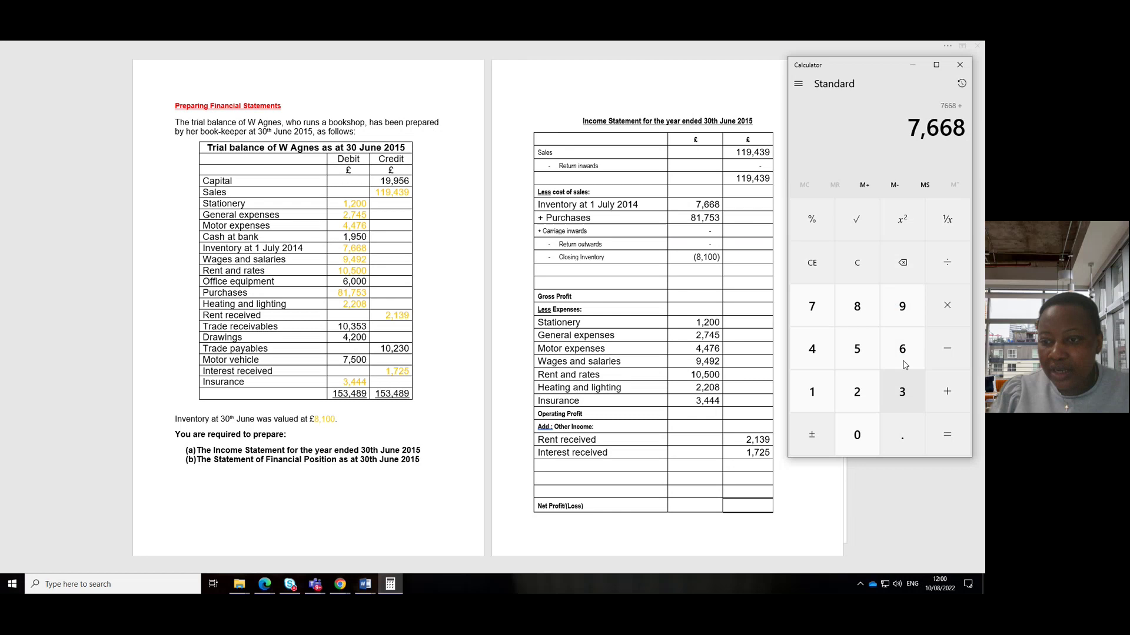
{"action": "left_click", "coordinate": [872, 319]}
{"action": "left_click", "coordinate": [816, 394]}
{"action": "left_click", "coordinate": [817, 321]}
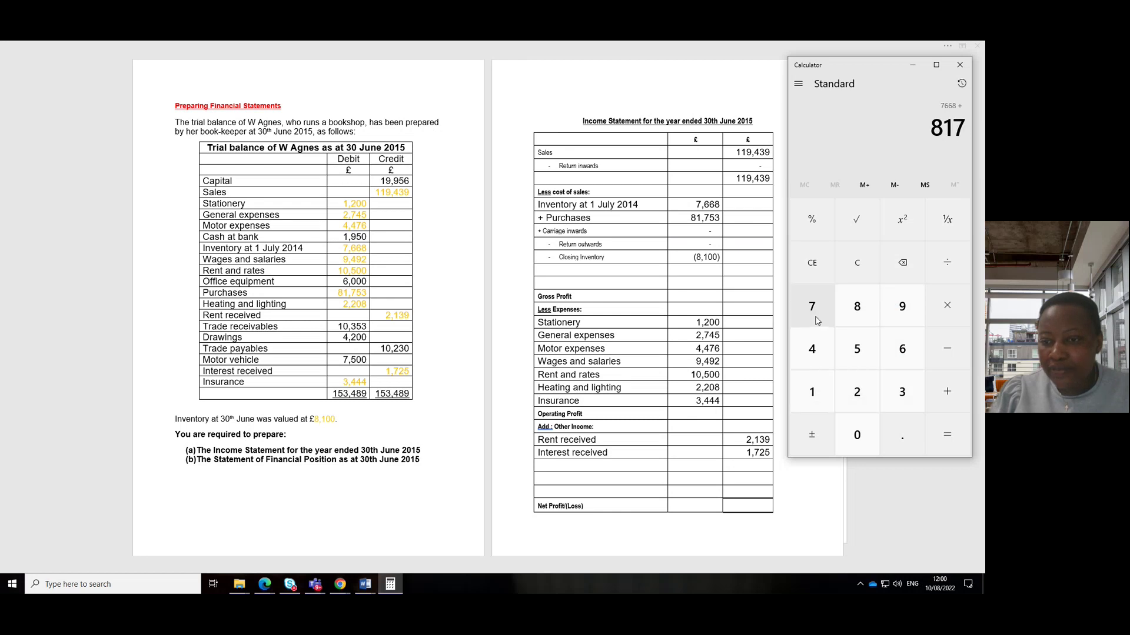
{"action": "left_click", "coordinate": [859, 353]}
{"action": "left_click", "coordinate": [900, 390]}
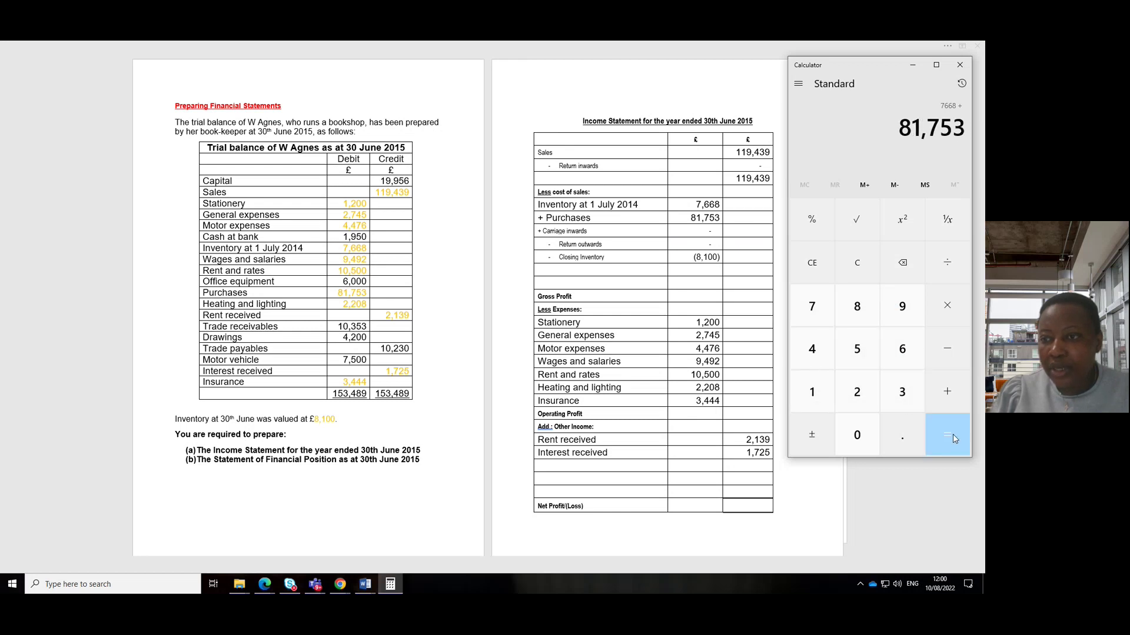
{"action": "left_click", "coordinate": [952, 434]}
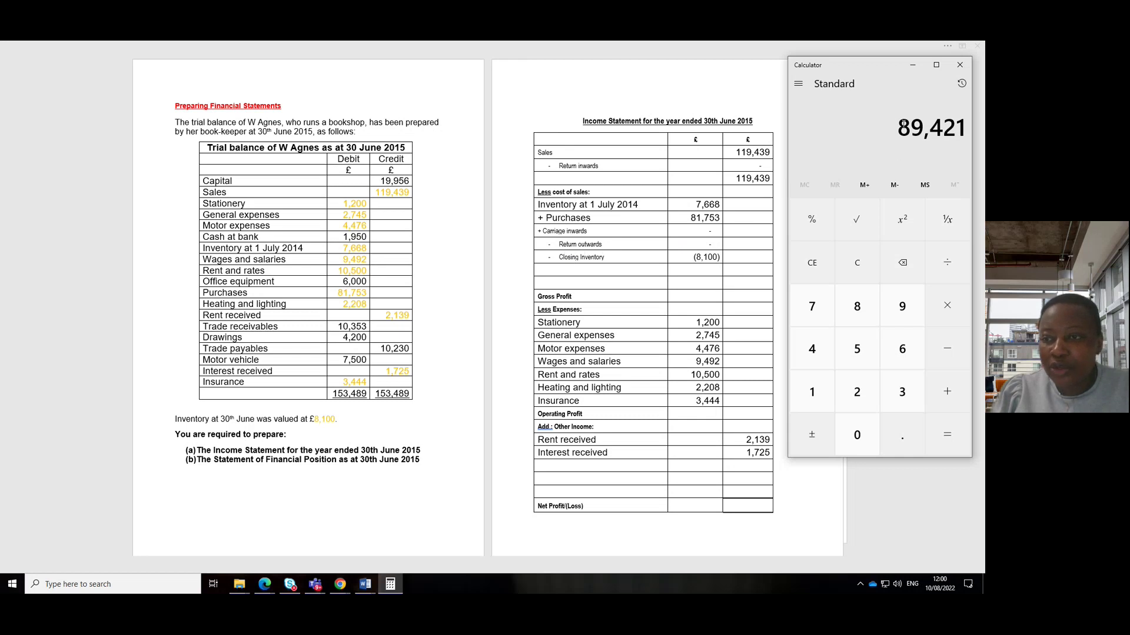
{"action": "left_click_drag", "start_coordinate": [910, 124], "coordinate": [969, 126]}
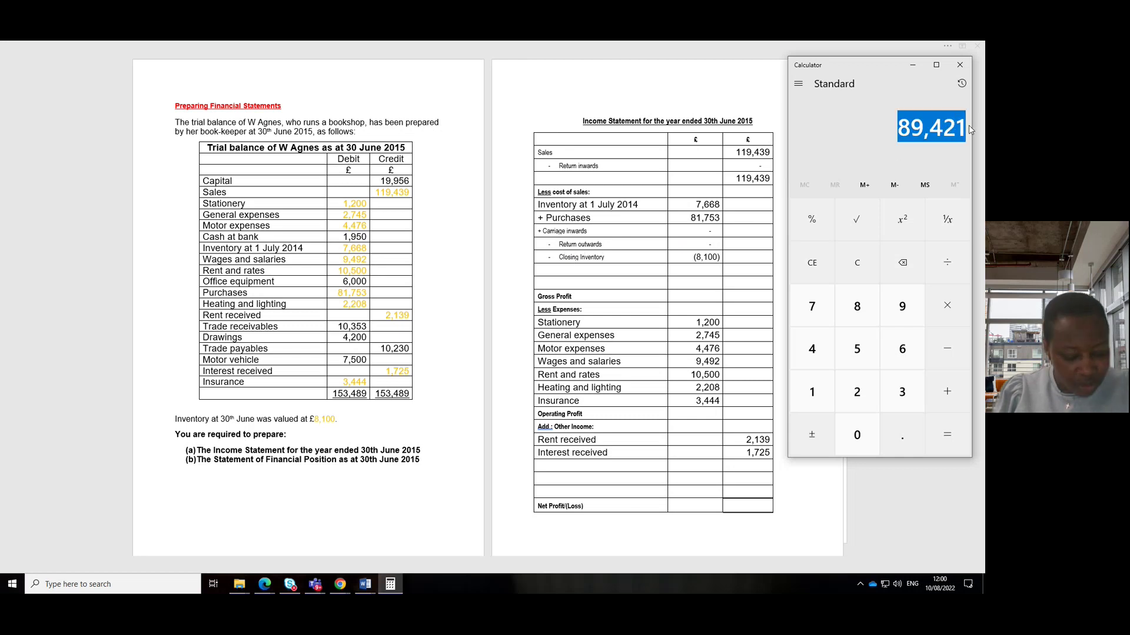
Back in Word, move the "- Closing Inventory" row with (8,100) down one row, leaving a blank unbulleted row beneath Return outwards.
{"action": "left_click", "coordinate": [553, 260]}
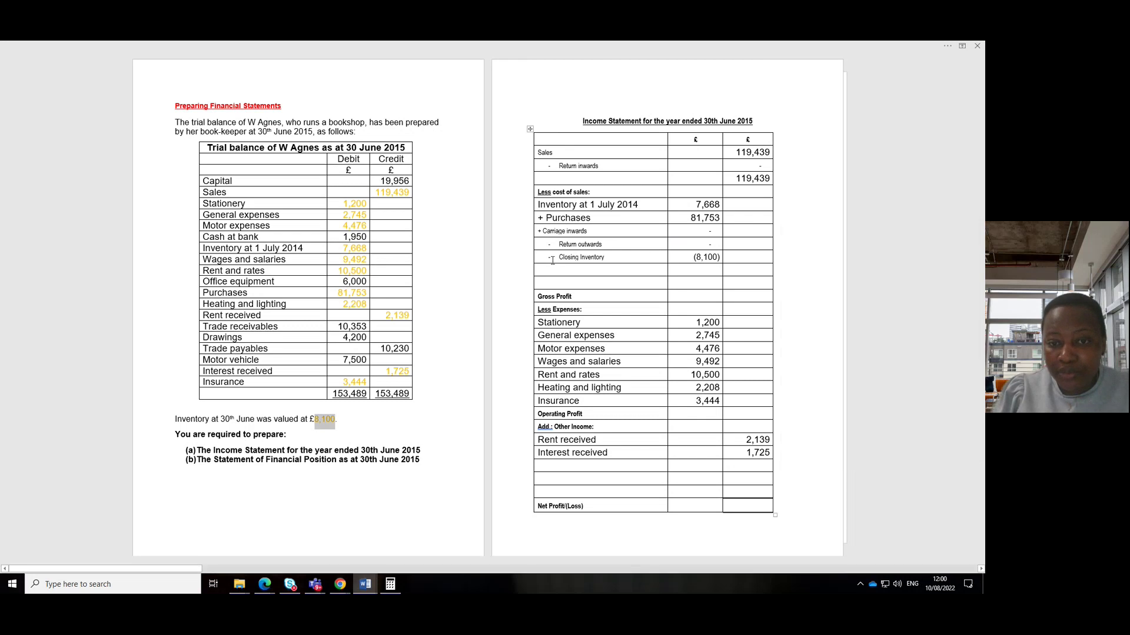
{"action": "left_click_drag", "start_coordinate": [543, 259], "coordinate": [704, 264]}
{"action": "key", "text": "ctrl+c"}
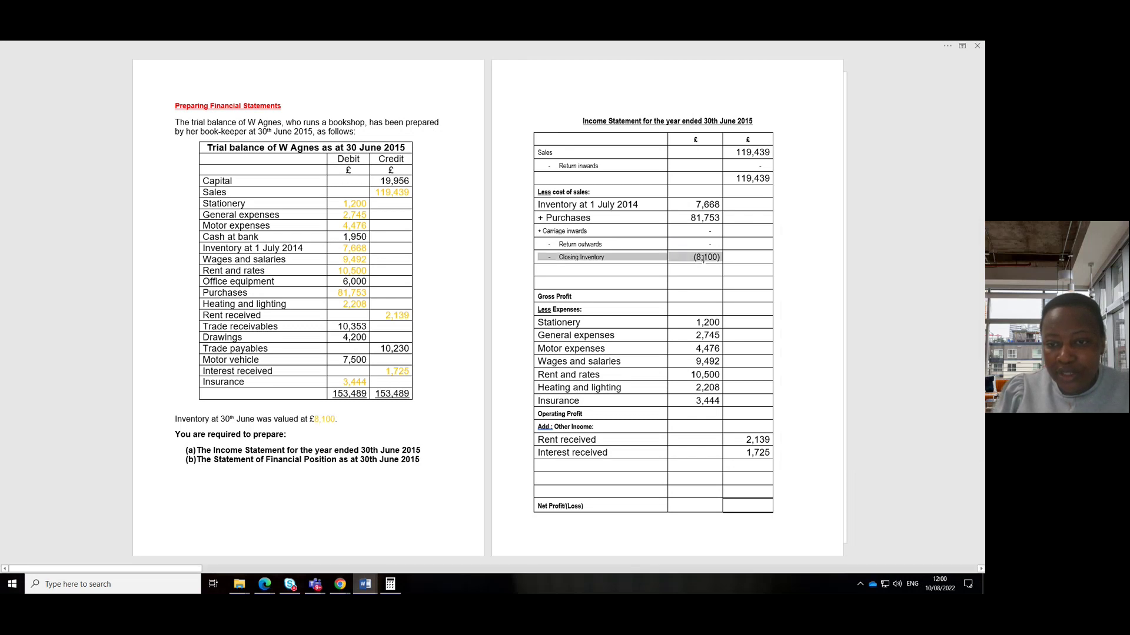
{"action": "key", "text": "Delete"}
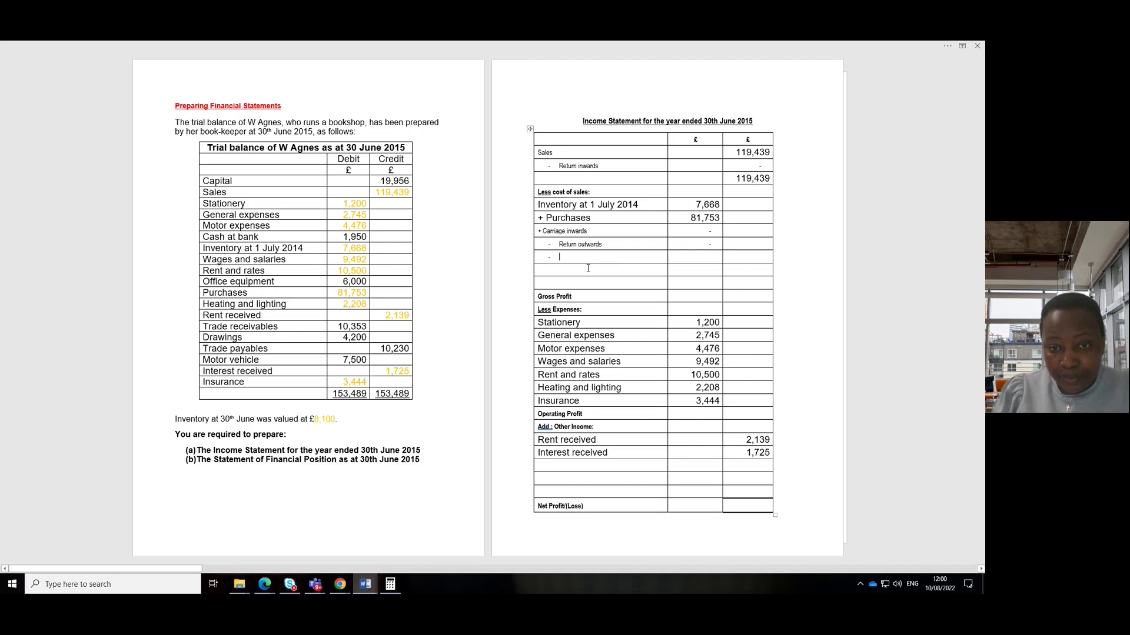
{"action": "key", "text": "ctrl+v"}
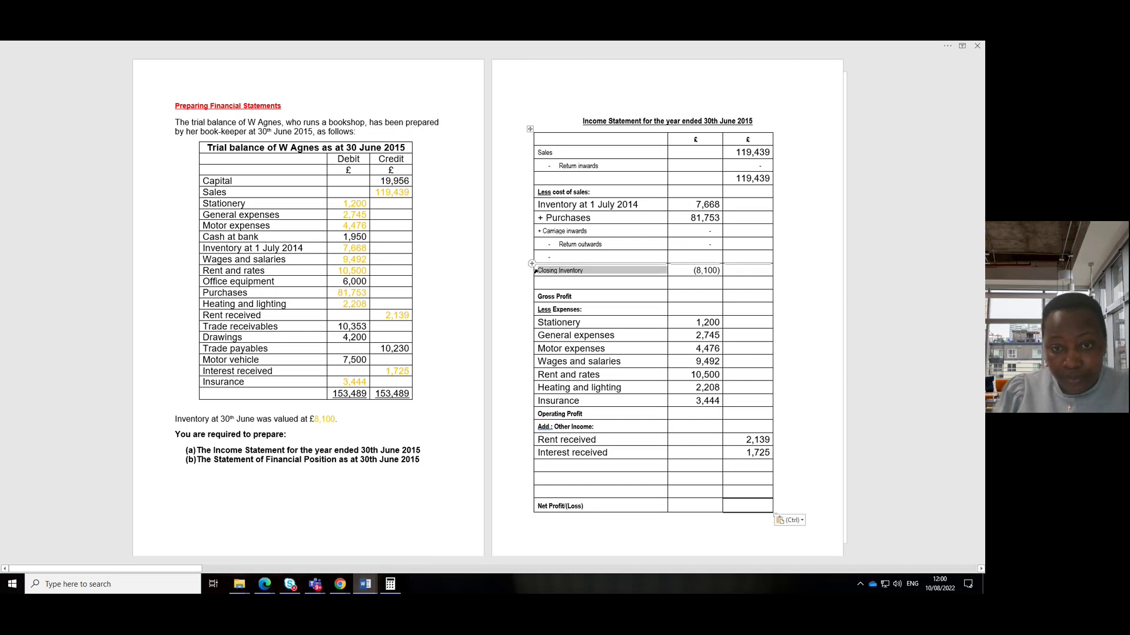
{"action": "type", "text": "-"}
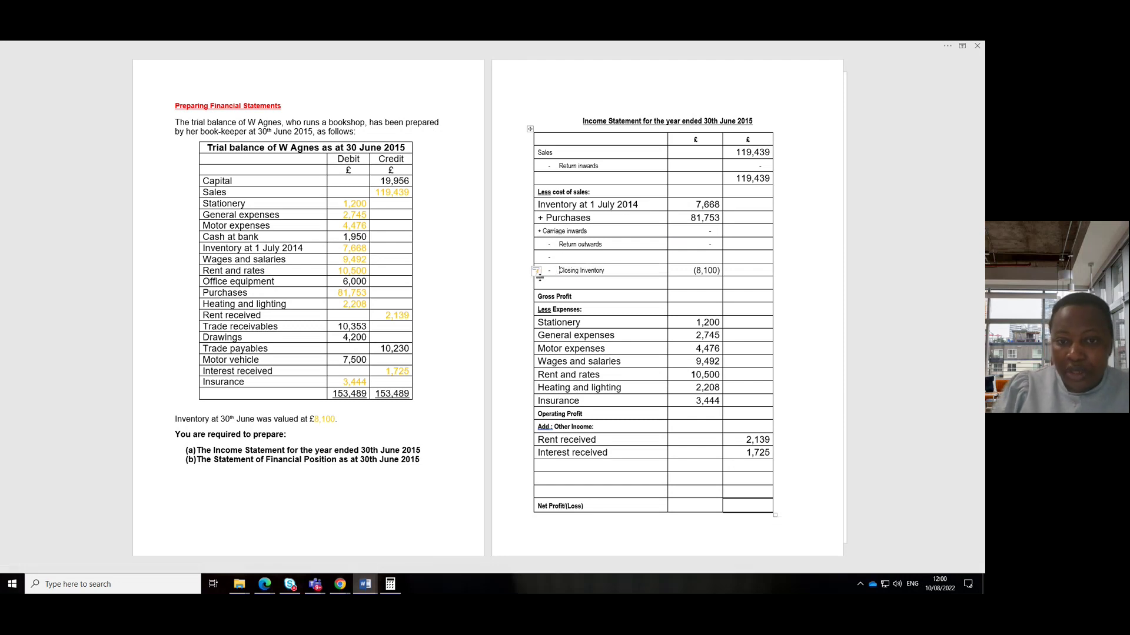
{"action": "key", "text": "BackSpace"}
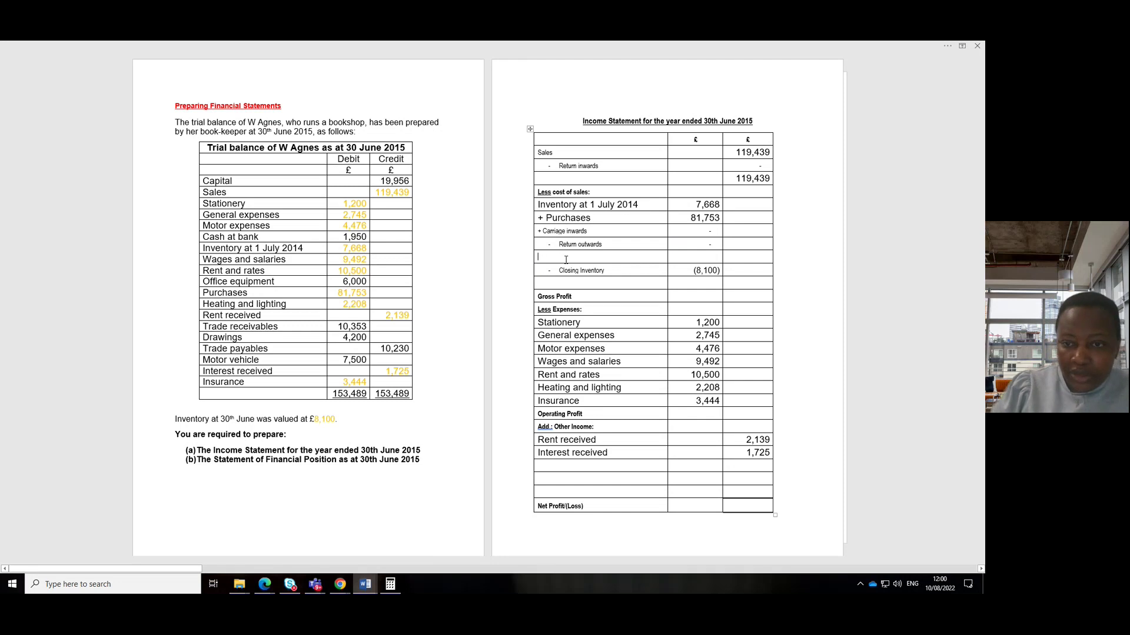
Copy 89,421 from Calculator into the first £ column of the blank row and label that row "Cost of good available for sale".
{"action": "left_click", "coordinate": [390, 585]}
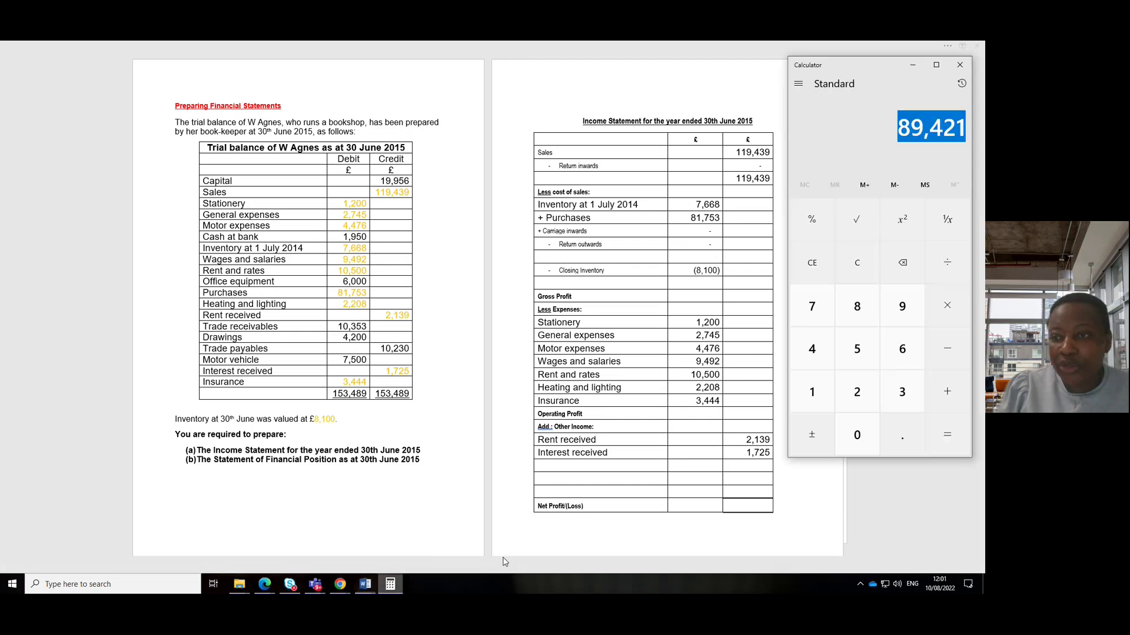
{"action": "right_click", "coordinate": [939, 171]}
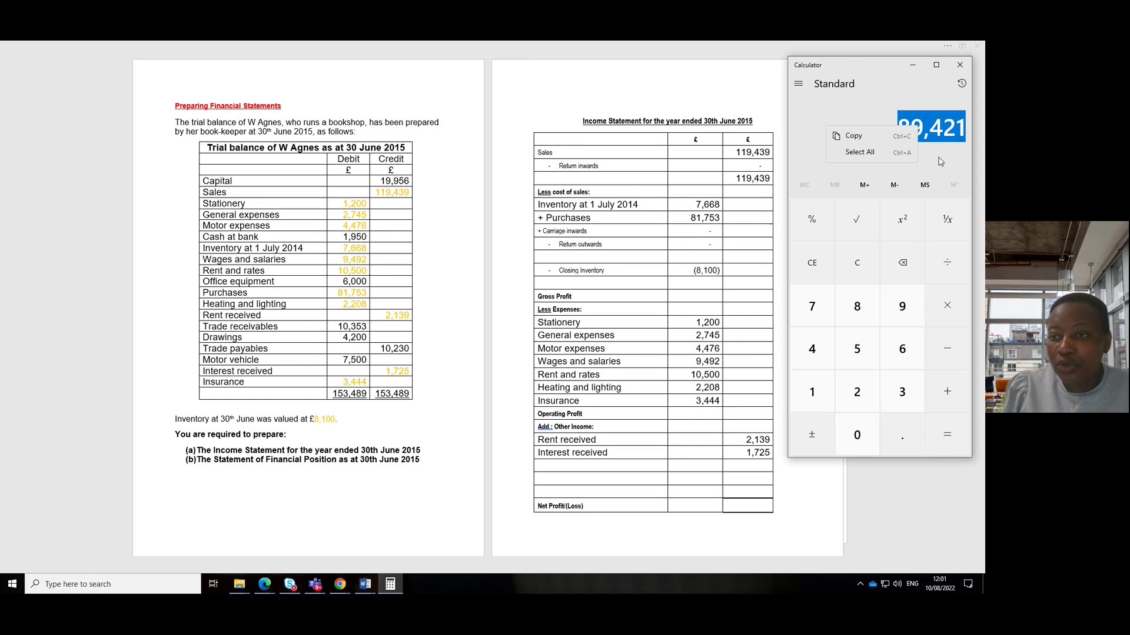
{"action": "left_click", "coordinate": [853, 136]}
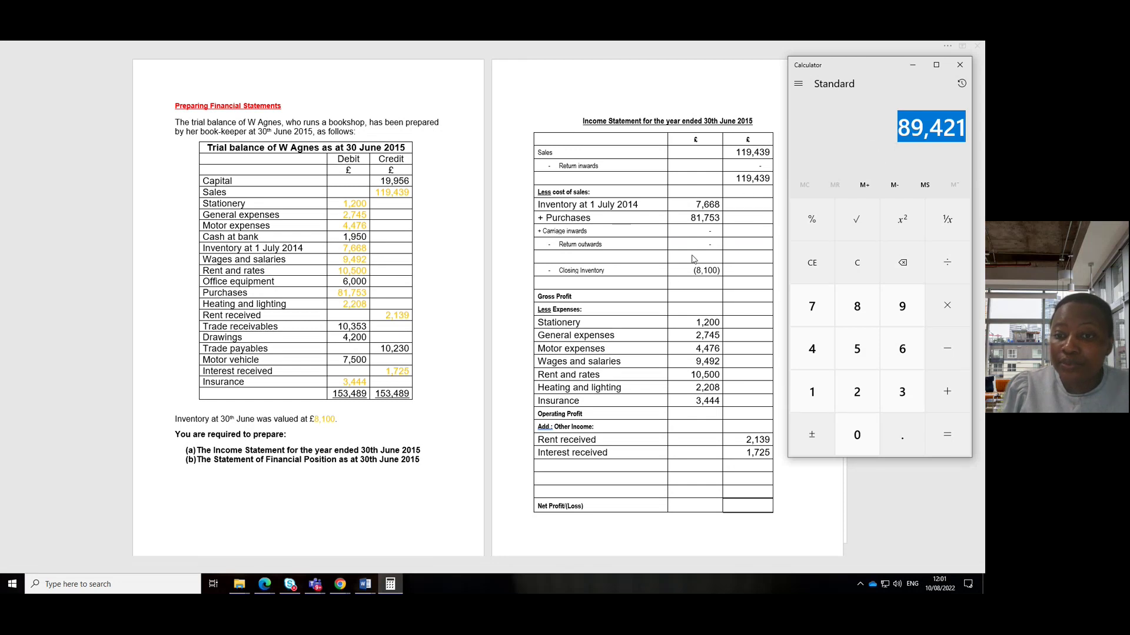
{"action": "left_click", "coordinate": [694, 259]}
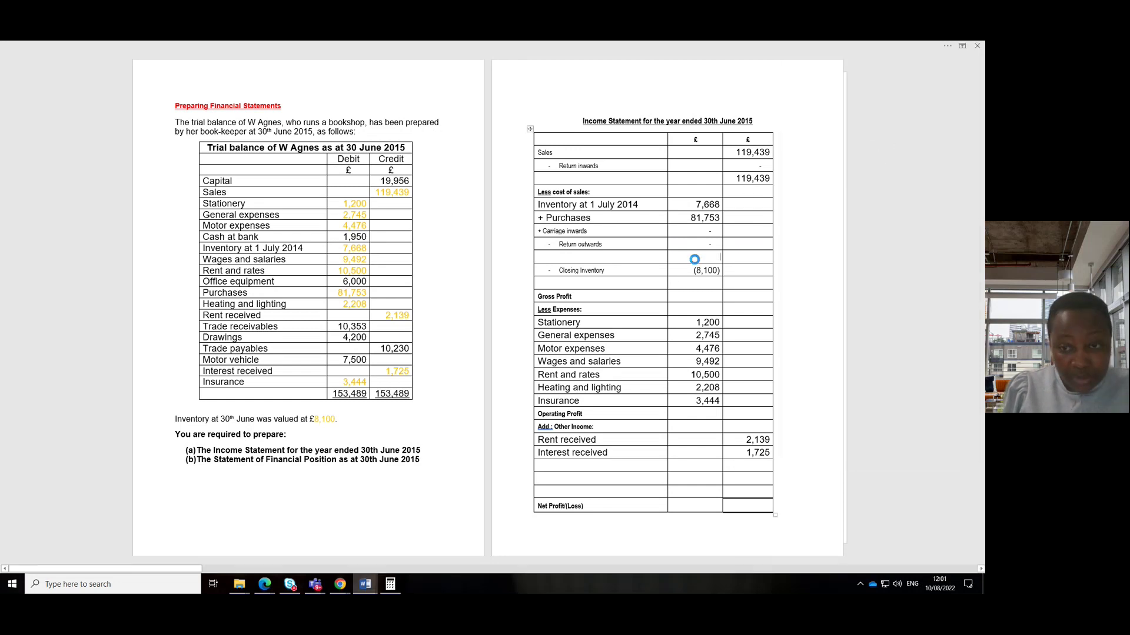
{"action": "type", "text": "89,421"}
{"action": "left_click", "coordinate": [588, 260]}
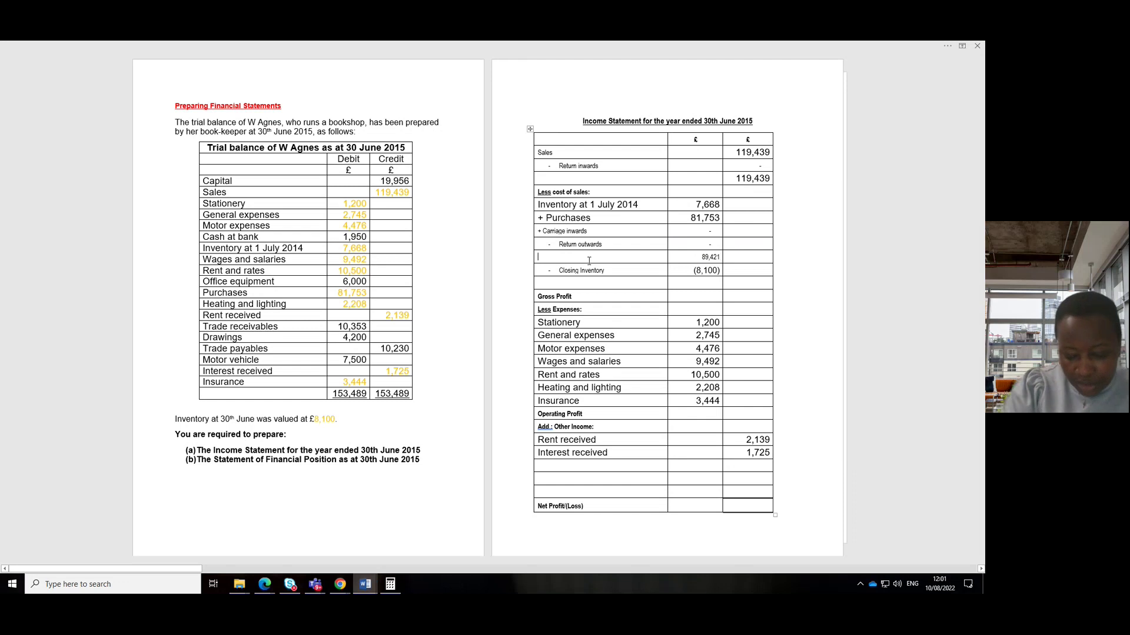
{"action": "type", "text": "Cost of good avai"}
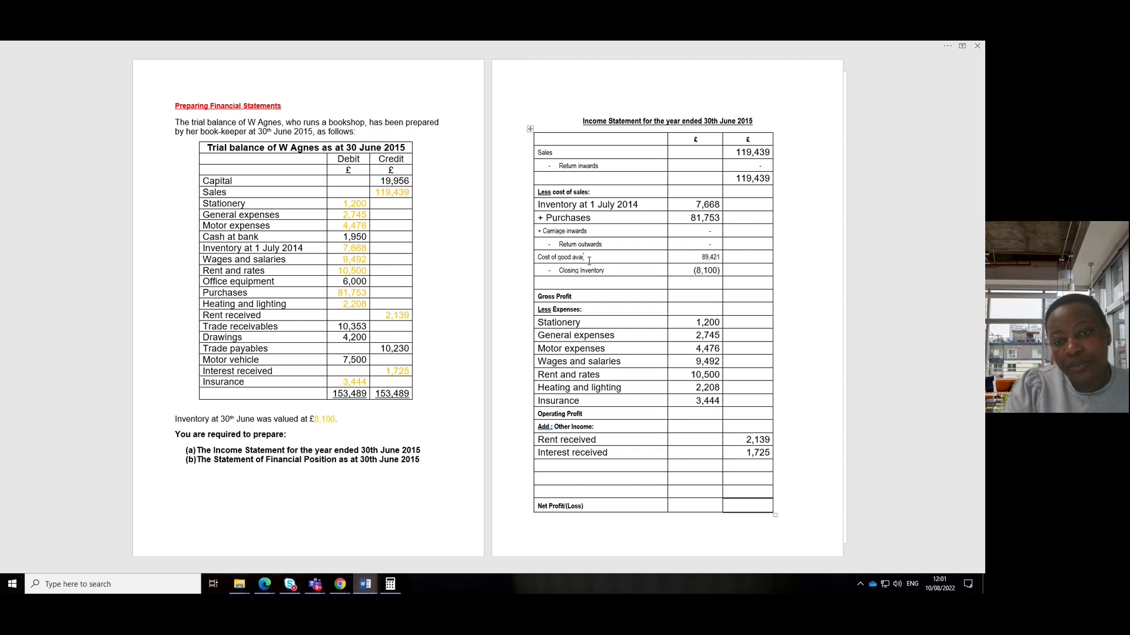
{"action": "type", "text": "lable for sale"}
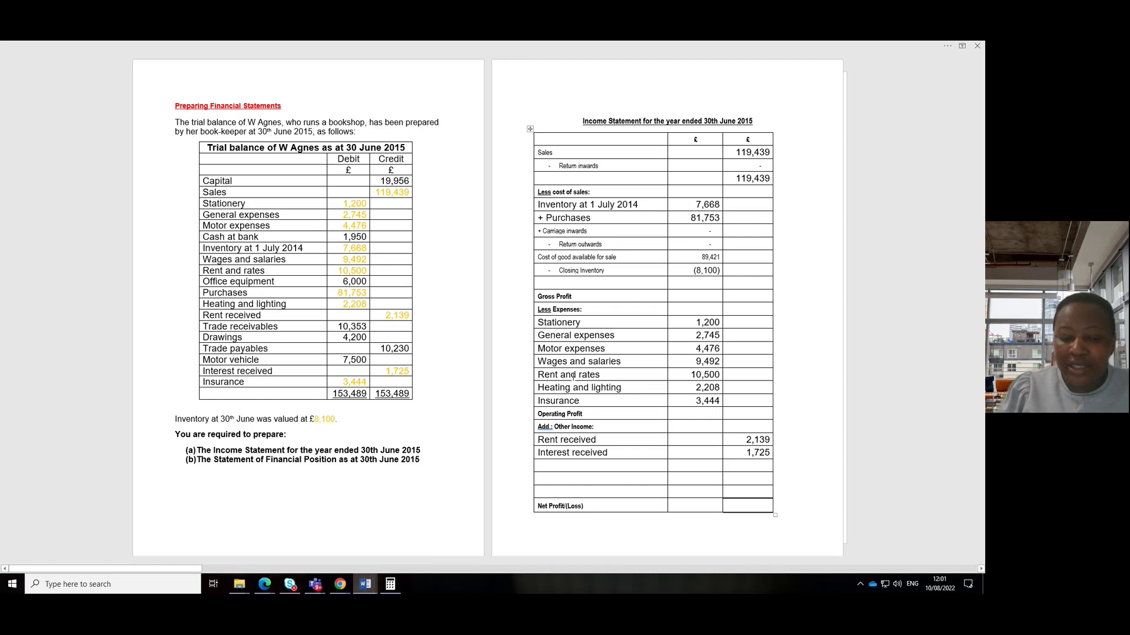
Switch to Calculator and subtract the closing inventory of 8,100 from 89,421.
{"action": "left_click", "coordinate": [390, 584]}
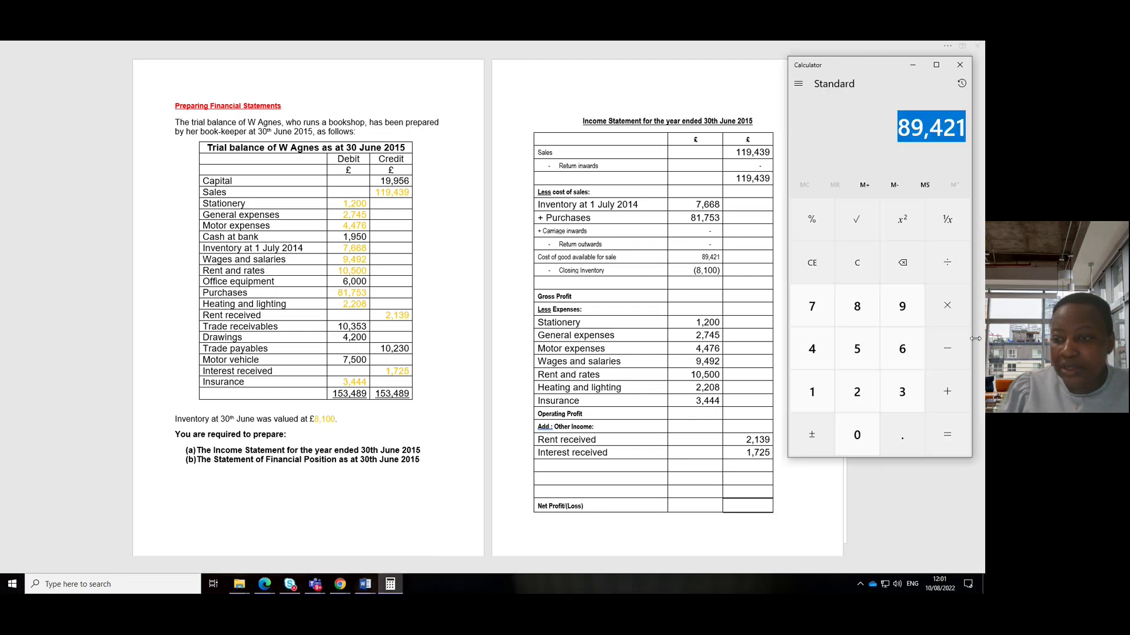
{"action": "left_click", "coordinate": [947, 349]}
{"action": "left_click", "coordinate": [857, 306]}
{"action": "left_click", "coordinate": [812, 392]}
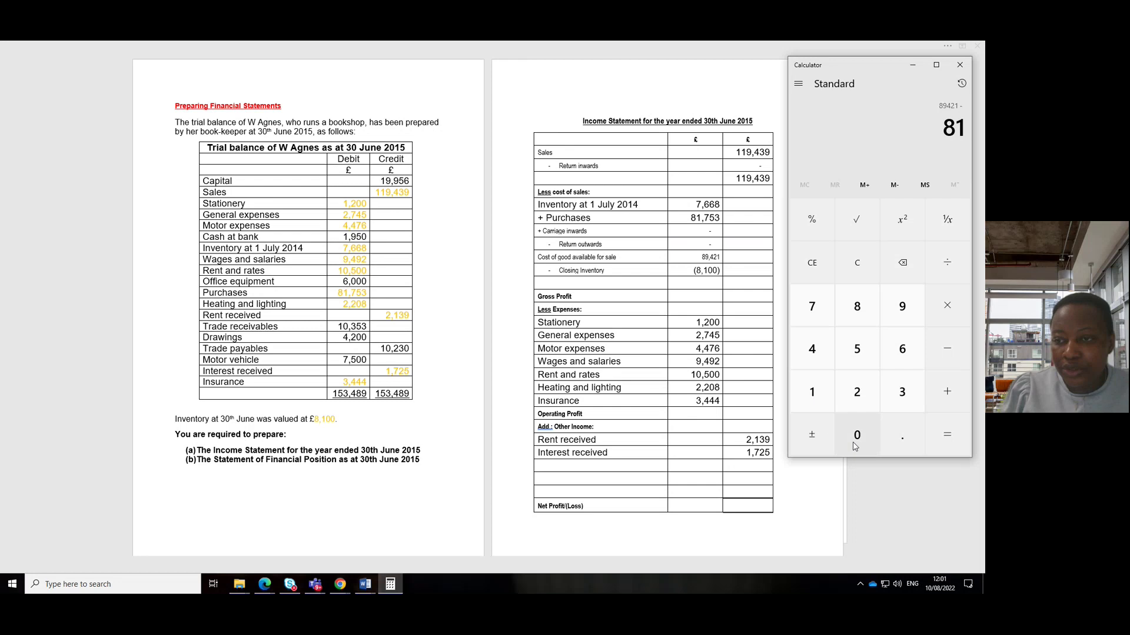
{"action": "left_click", "coordinate": [857, 435]}
{"action": "left_click", "coordinate": [856, 435]}
{"action": "left_click", "coordinate": [961, 447]}
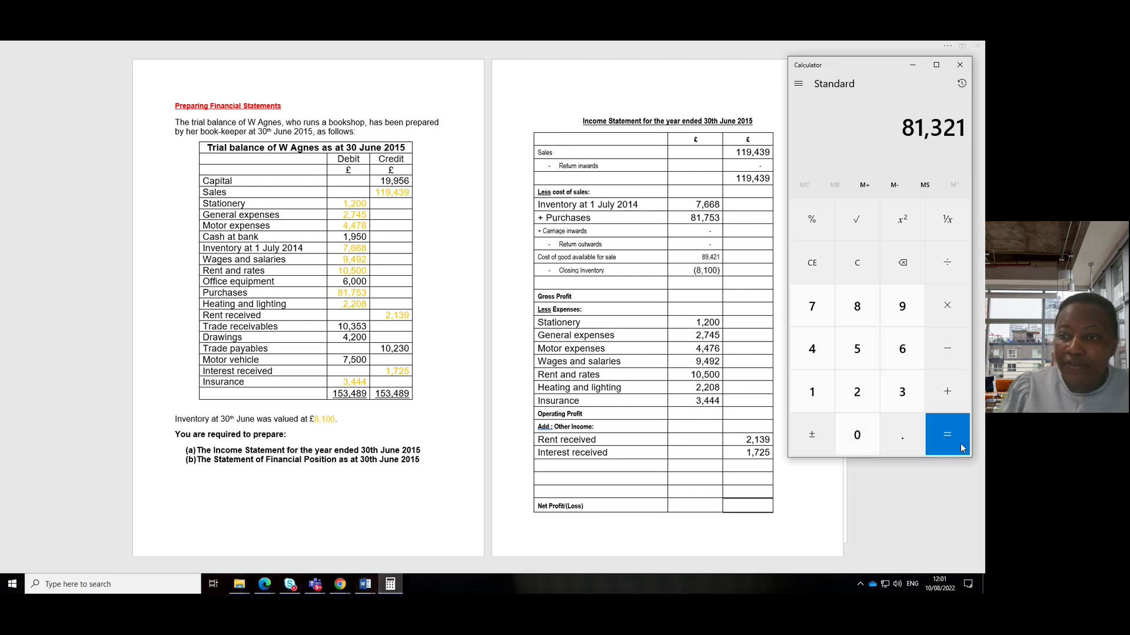
Copy 81,321 into the second £ column of the Word table row below Closing Inventory and label that row "Cost of sales".
{"action": "right_click", "coordinate": [949, 138]}
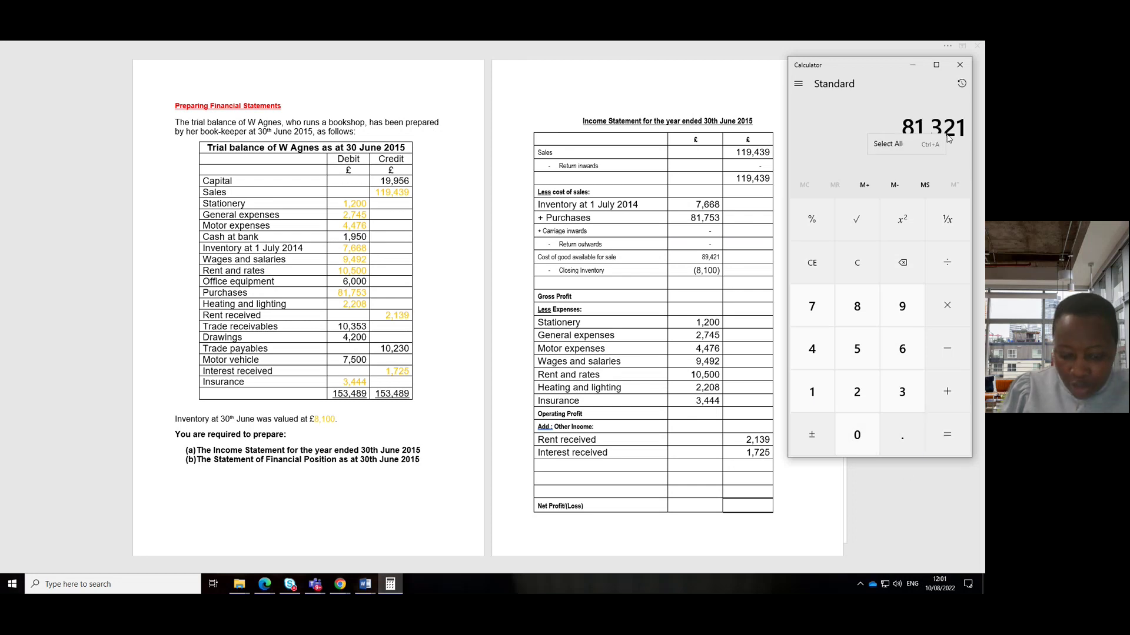
{"action": "left_click", "coordinate": [900, 152]}
{"action": "left_click_drag", "start_coordinate": [902, 127], "coordinate": [951, 125]}
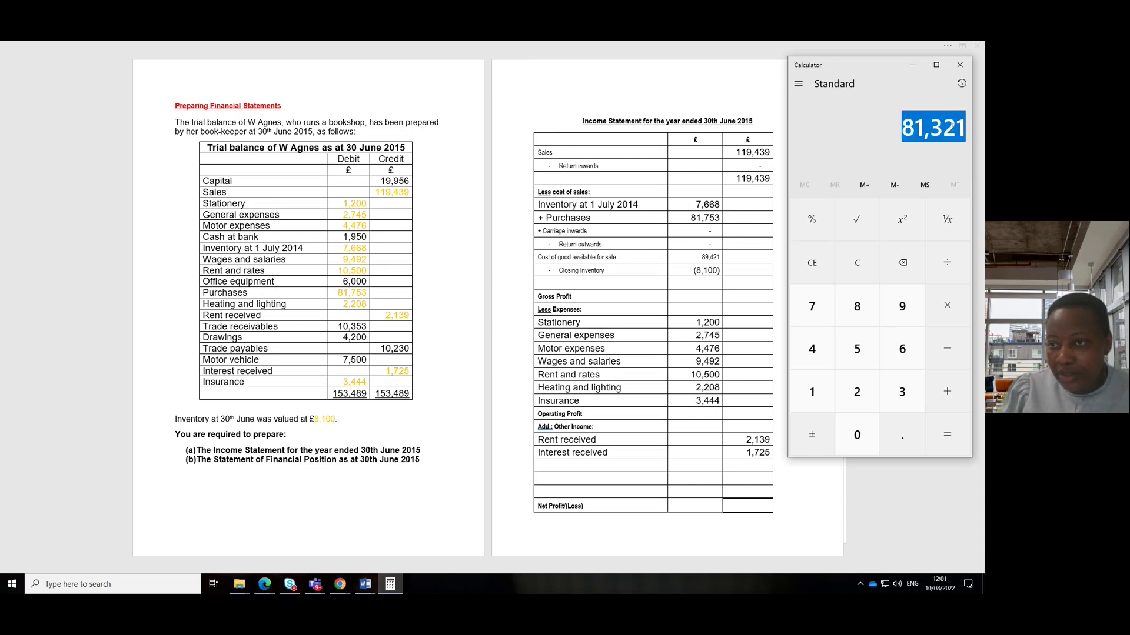
{"action": "right_click", "coordinate": [951, 127]}
{"action": "left_click", "coordinate": [877, 140]}
{"action": "left_click", "coordinate": [721, 272]}
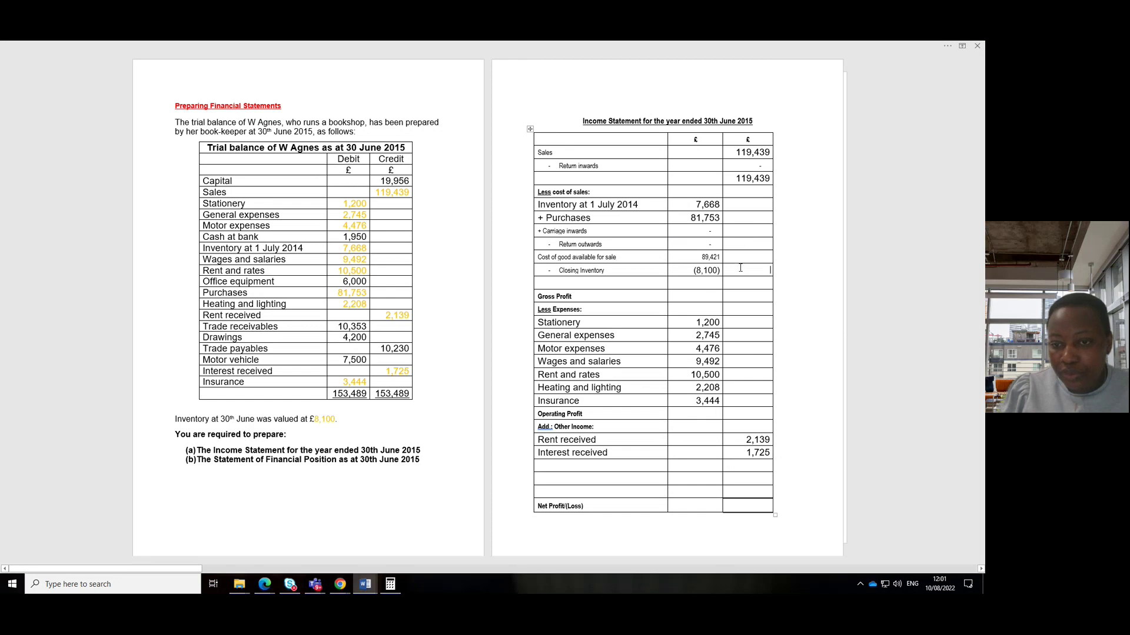
{"action": "left_click", "coordinate": [737, 282]}
{"action": "key", "text": "ctrl+v"}
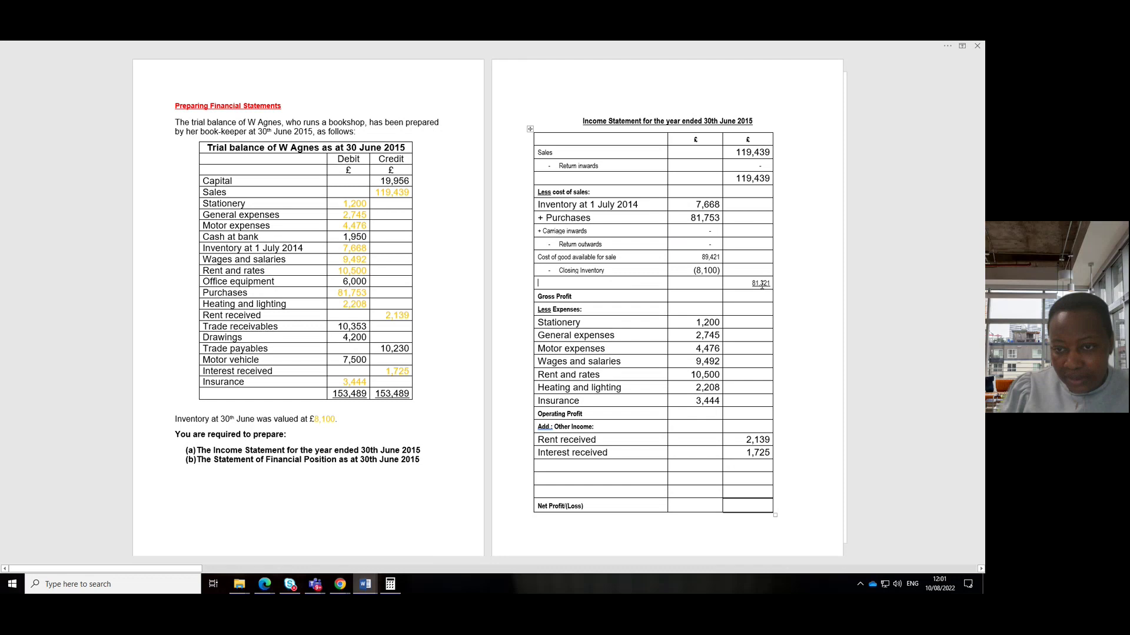
{"action": "type", "text": "C"}
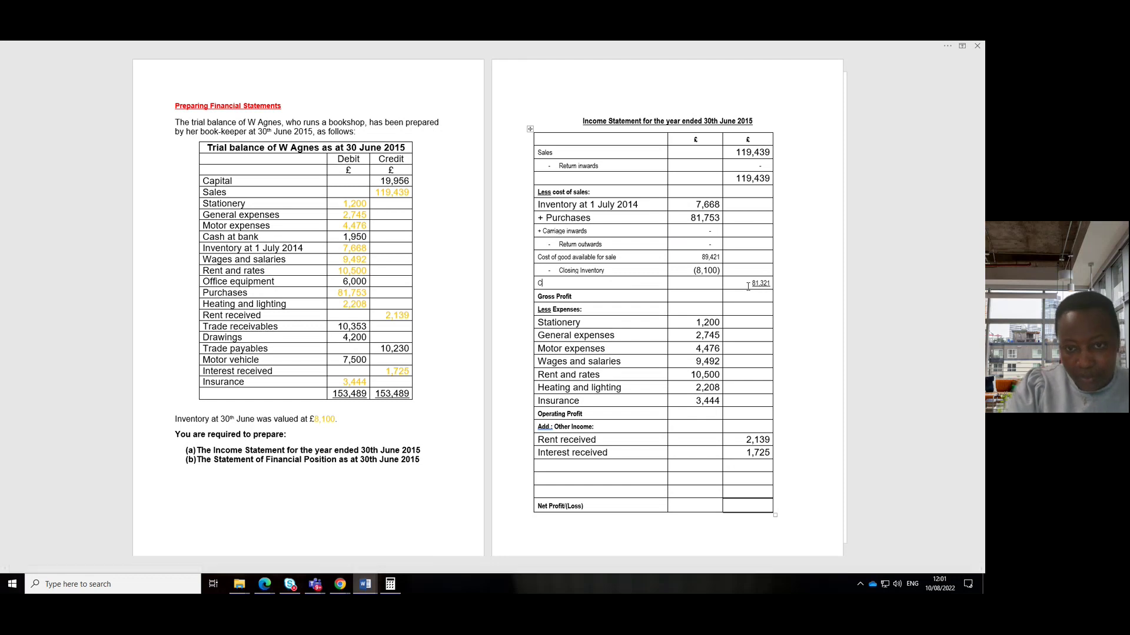
{"action": "type", "text": "ost of sales"}
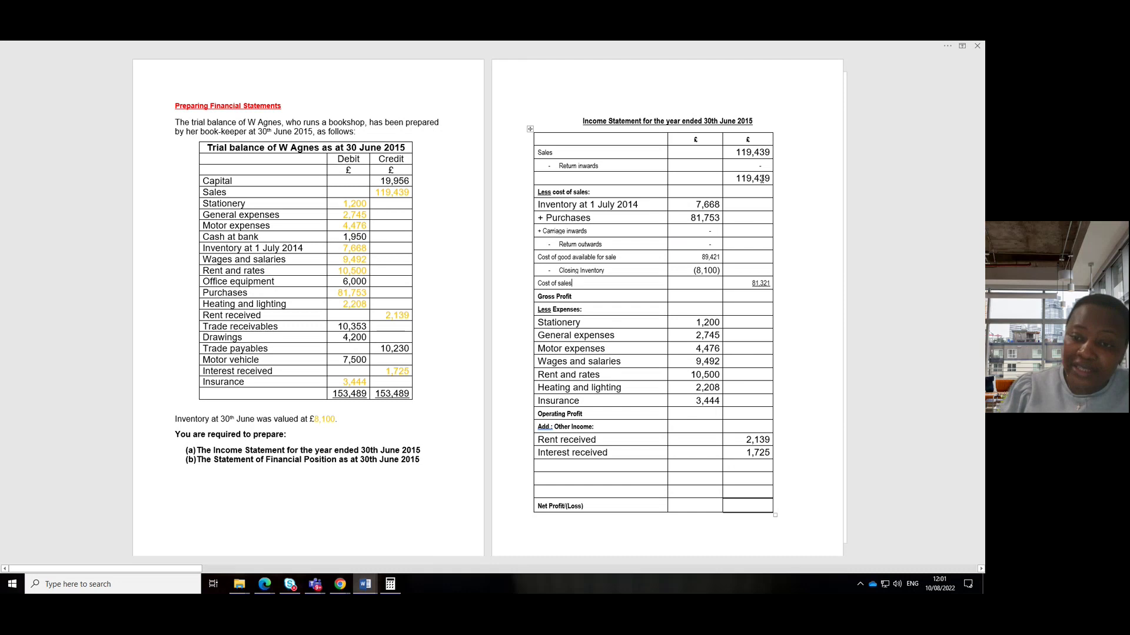
Switch to Calculator, clear it, and subtract the cost of sales of 81,321 from the net sales of 119,439.
{"action": "left_click", "coordinate": [390, 584]}
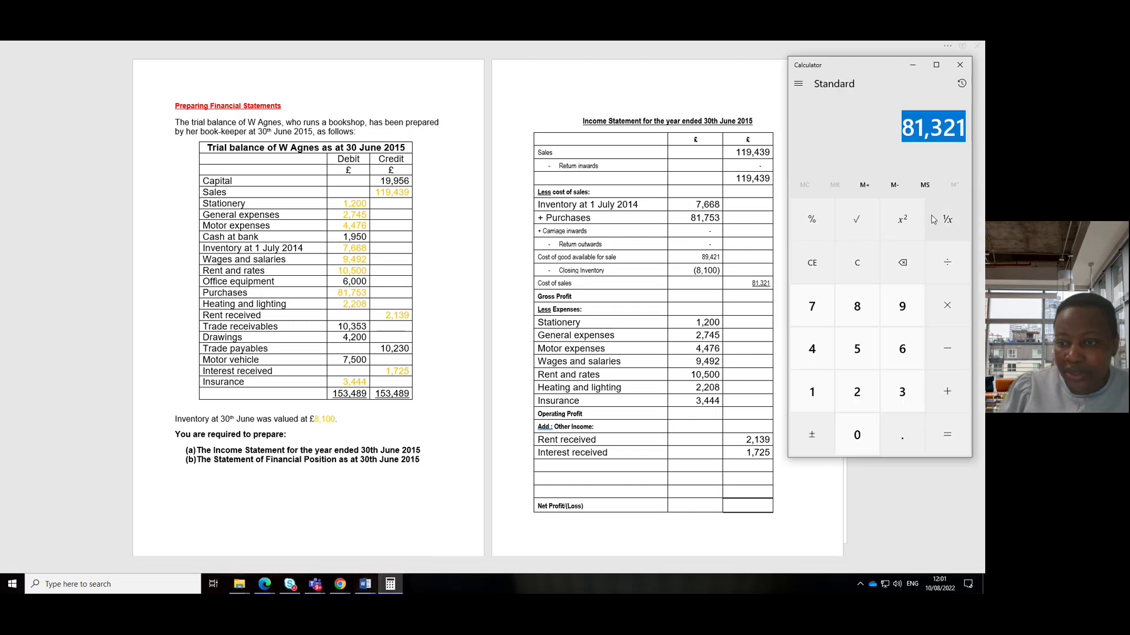
{"action": "left_click", "coordinate": [812, 263]}
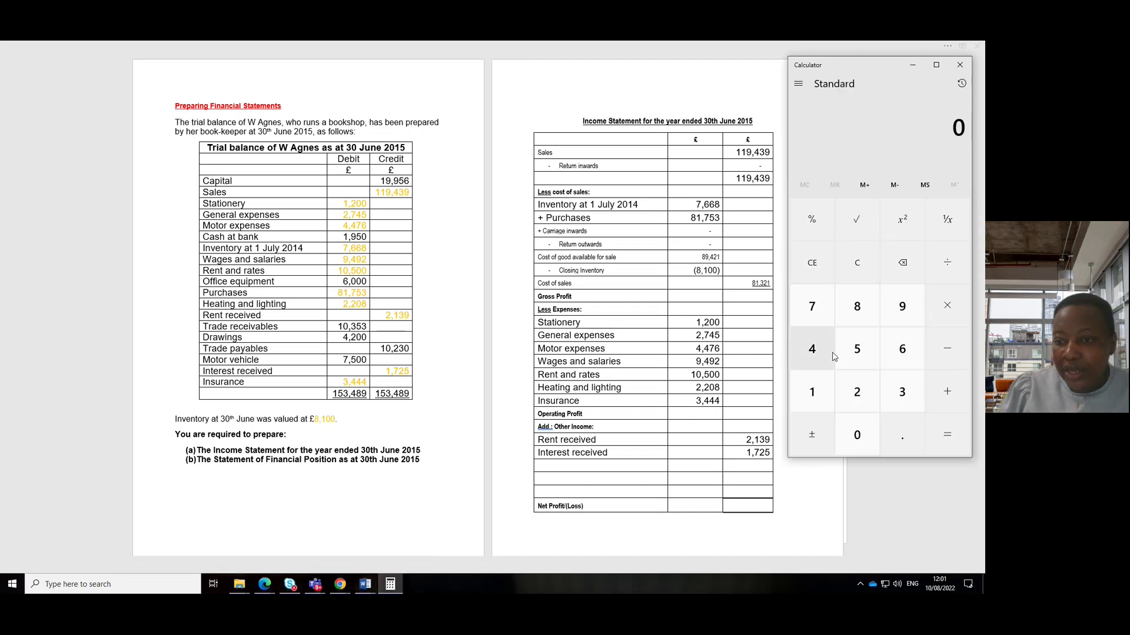
{"action": "double_click", "coordinate": [812, 392]}
{"action": "left_click", "coordinate": [902, 306]}
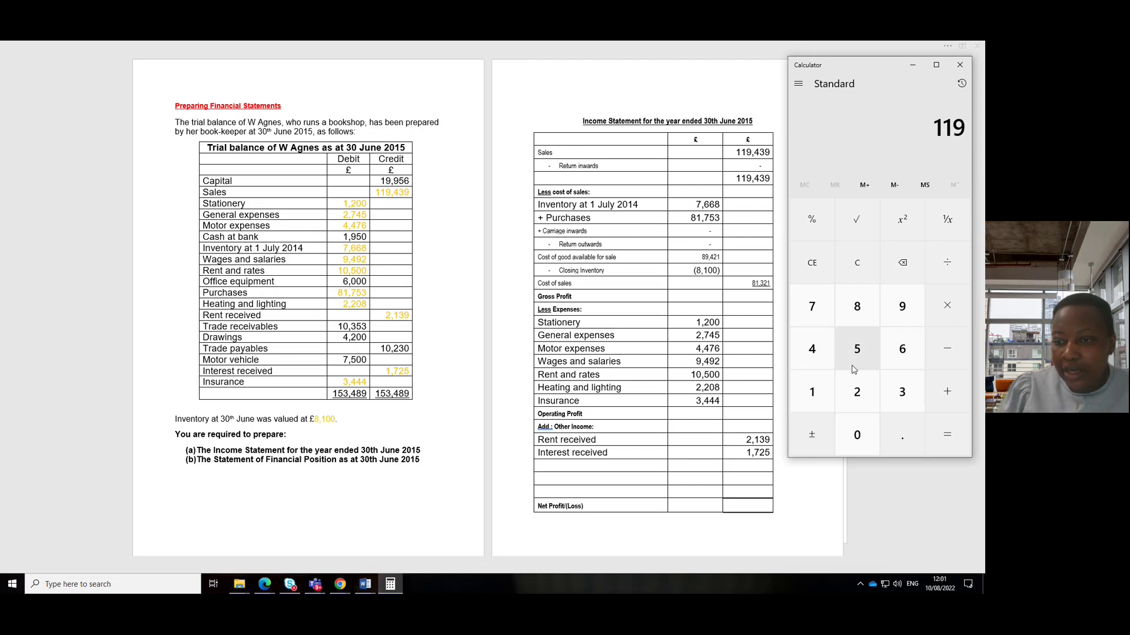
{"action": "left_click", "coordinate": [811, 349]}
{"action": "left_click", "coordinate": [898, 388]}
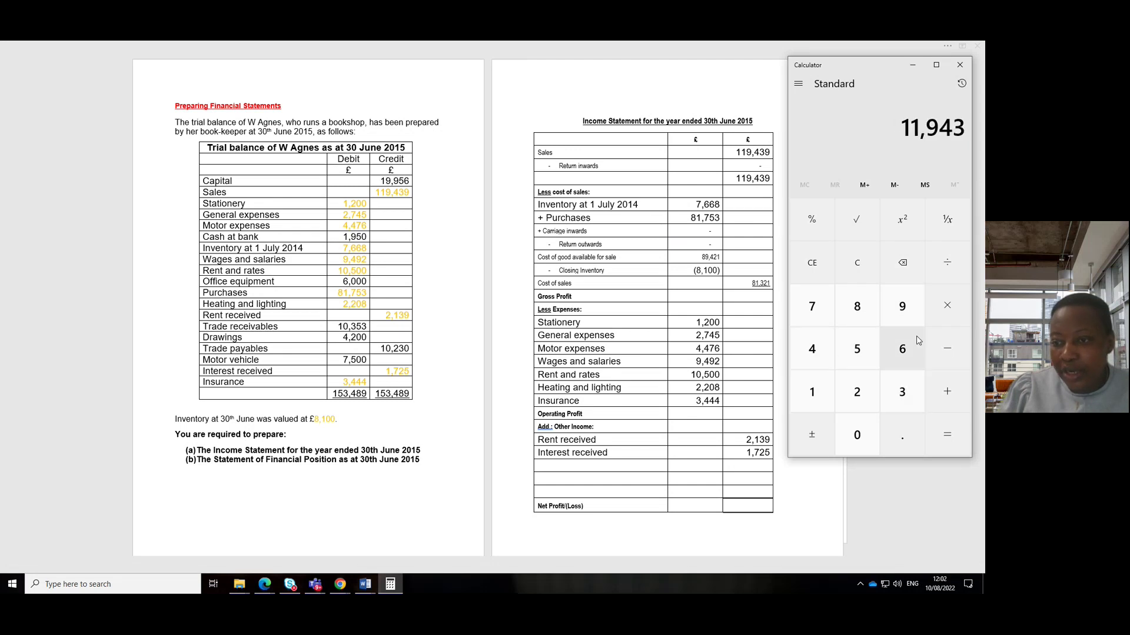
{"action": "left_click", "coordinate": [903, 309]}
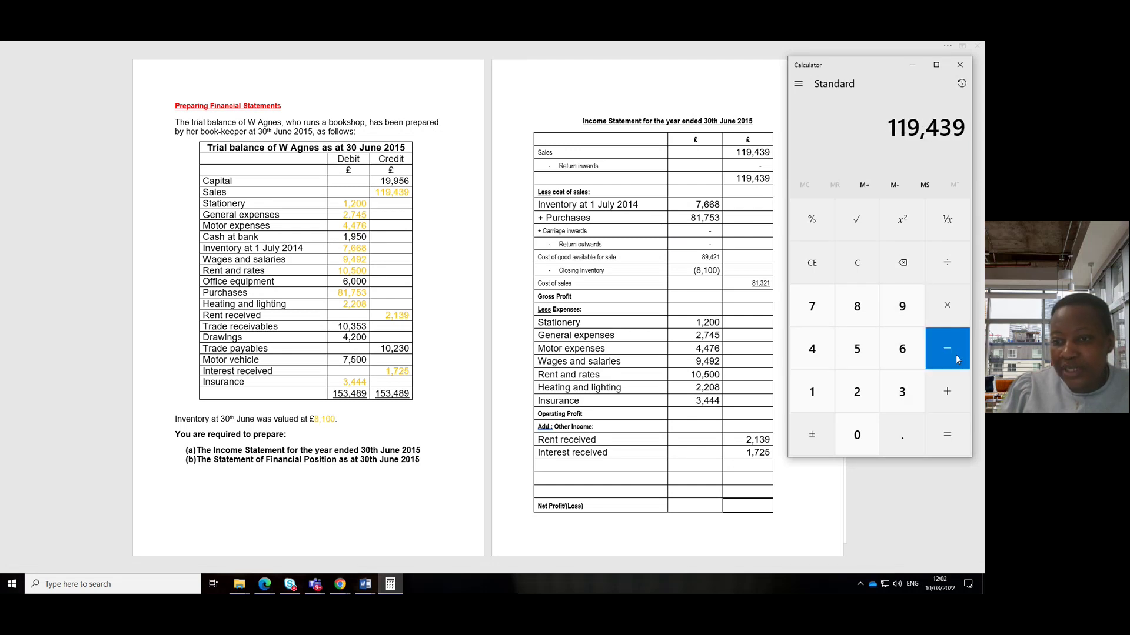
{"action": "left_click", "coordinate": [858, 308]}
{"action": "left_click", "coordinate": [820, 393]}
{"action": "left_click", "coordinate": [900, 393]}
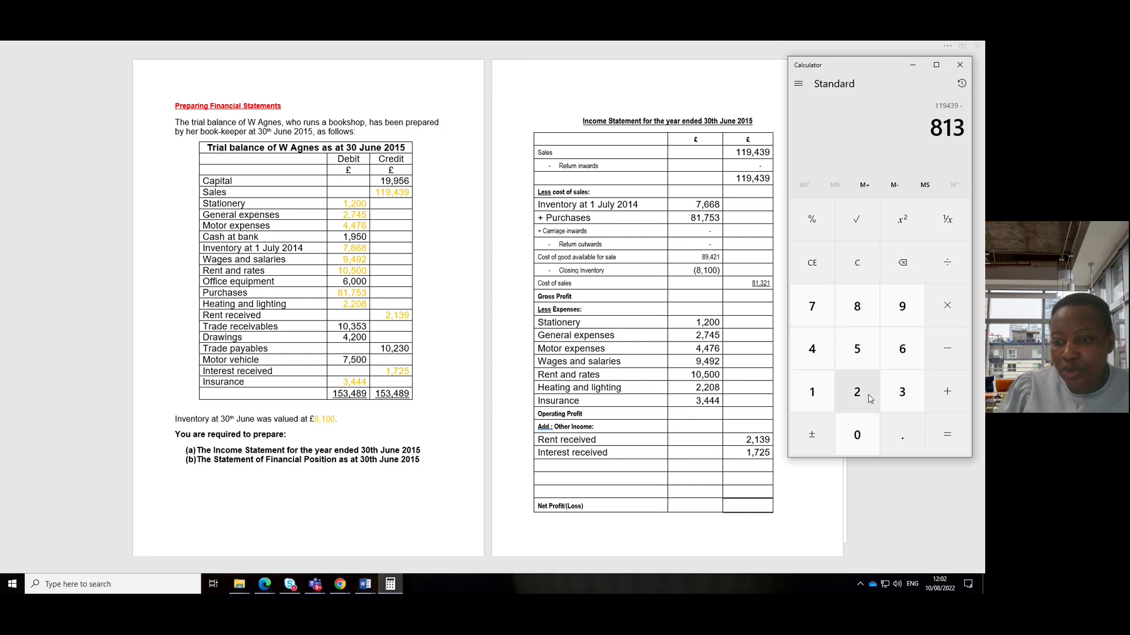
{"action": "left_click", "coordinate": [857, 392]}
{"action": "left_click", "coordinate": [813, 393]}
{"action": "left_click", "coordinate": [948, 433]}
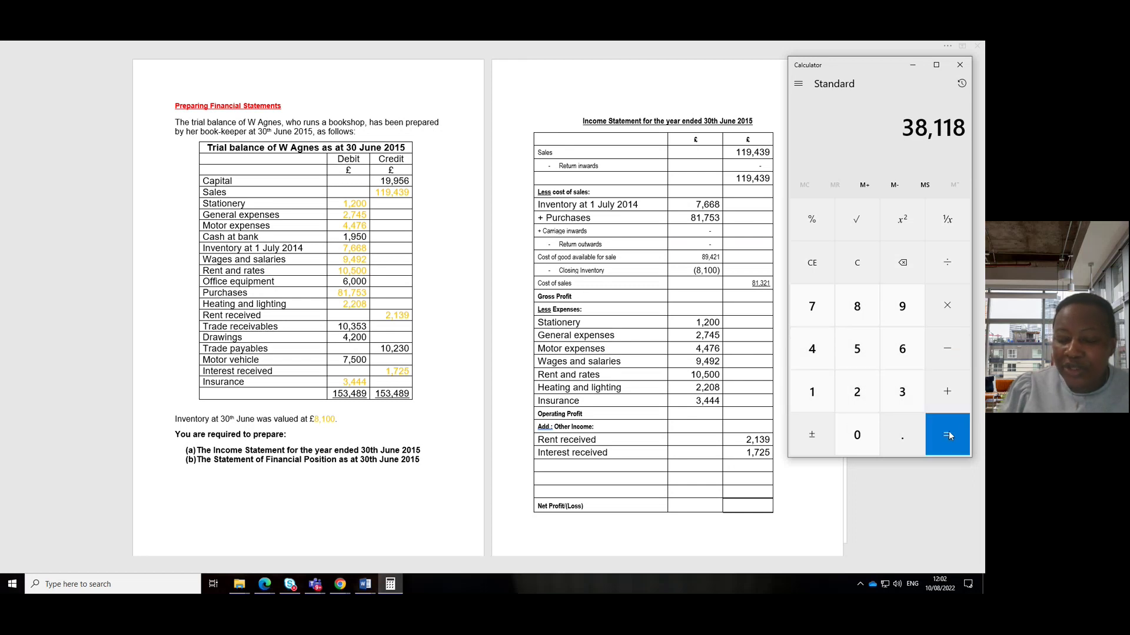
Copy 38,118 from Calculator into the second £ column of the Gross Profit row in the Word table.
{"action": "left_click_drag", "start_coordinate": [907, 126], "coordinate": [968, 131]}
{"action": "right_click", "coordinate": [944, 129]}
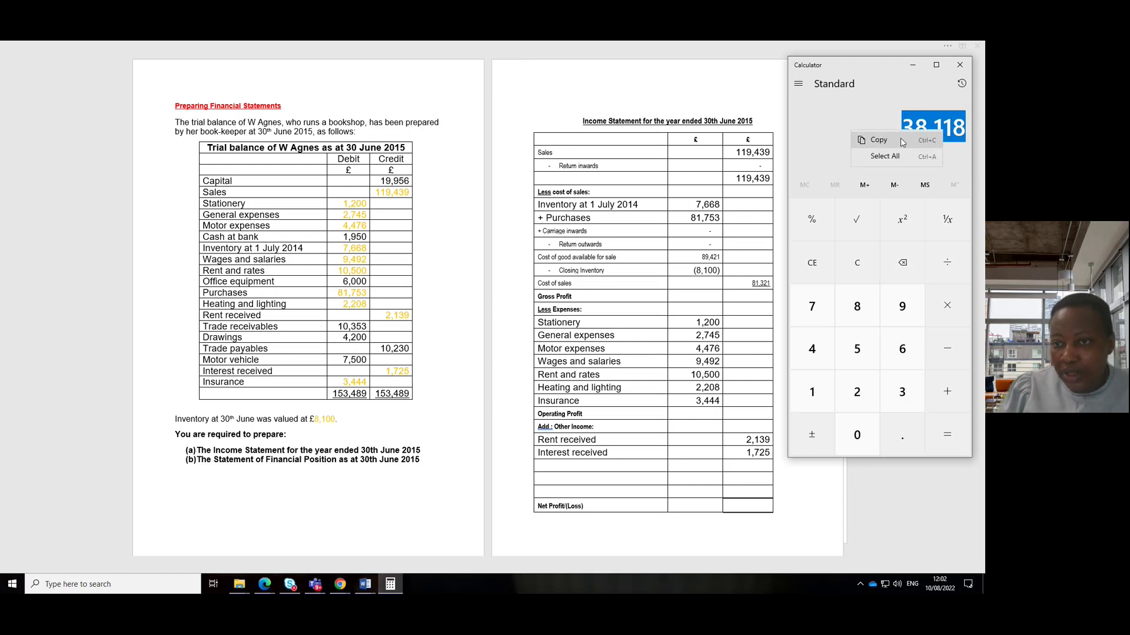
{"action": "left_click", "coordinate": [871, 139]}
{"action": "left_click", "coordinate": [758, 298]}
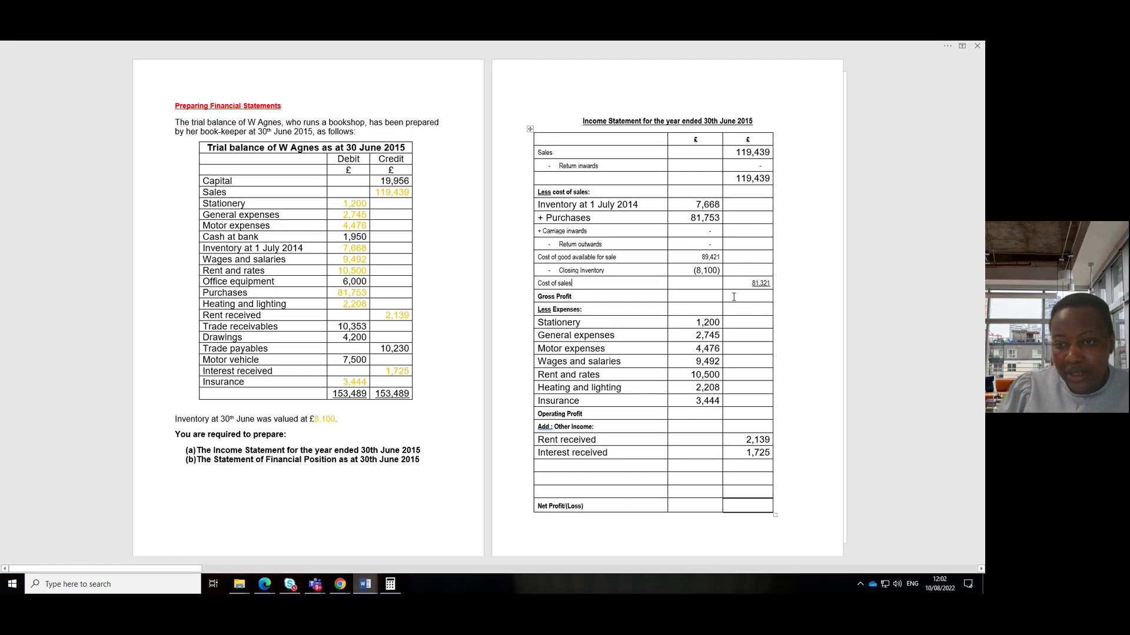
{"action": "left_click", "coordinate": [734, 298]}
{"action": "key", "text": "ctrl+v"}
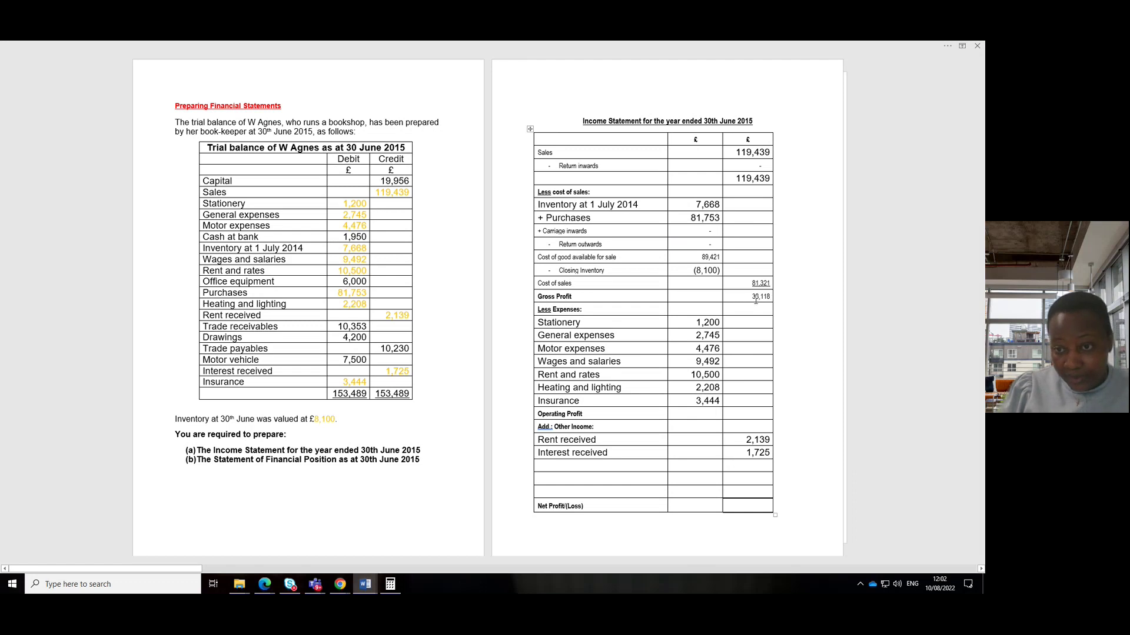
Make the gross profit figure of 38,118 bold and set its font size to 16.
{"action": "left_click_drag", "start_coordinate": [754, 299], "coordinate": [776, 297]}
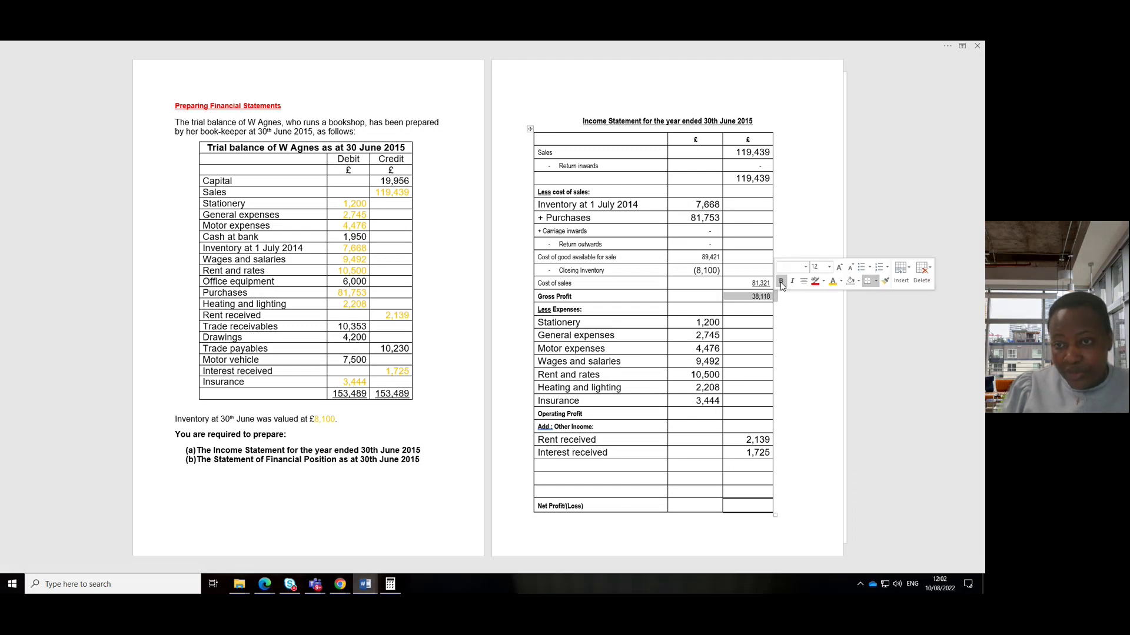
{"action": "left_click", "coordinate": [781, 283]}
{"action": "left_click", "coordinate": [829, 267]}
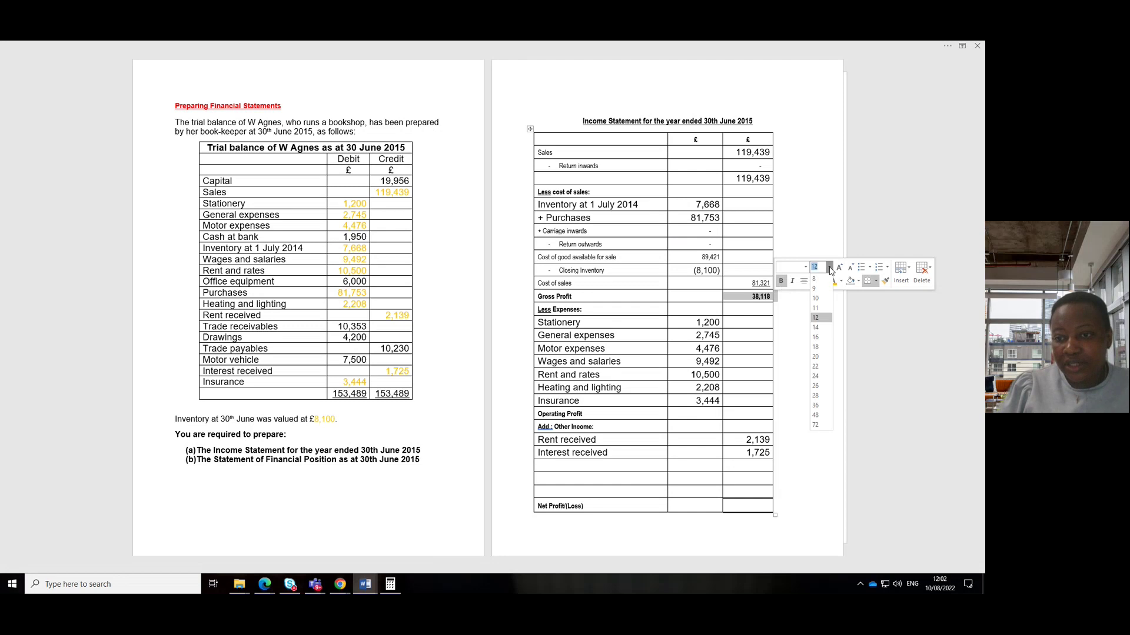
{"action": "left_click", "coordinate": [816, 339]}
{"action": "left_click", "coordinate": [747, 323]}
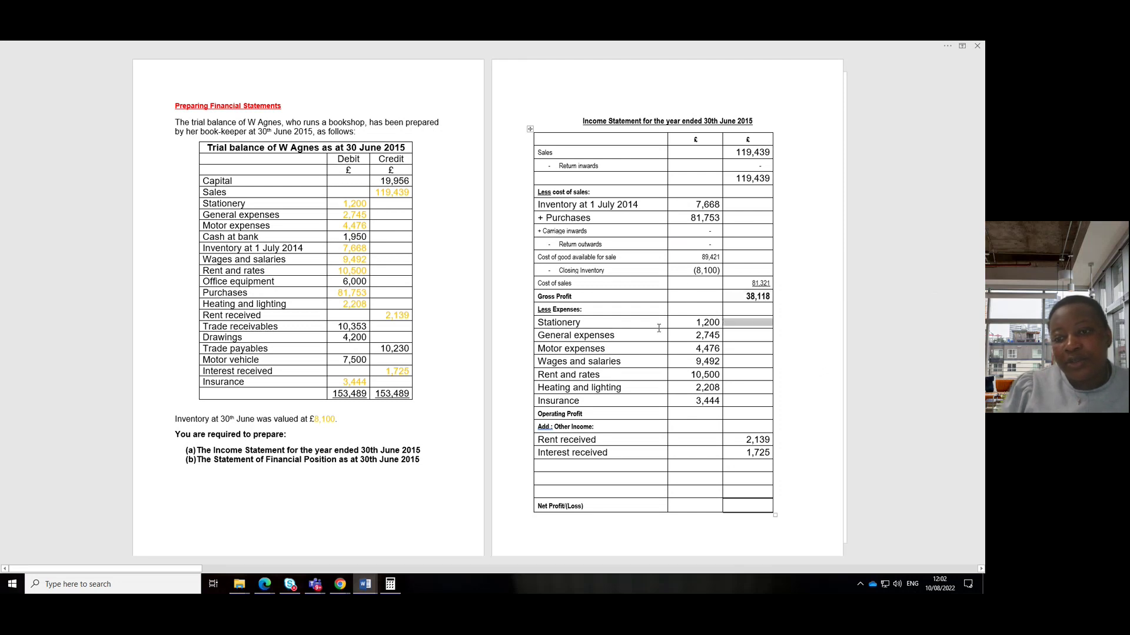
{"action": "left_click", "coordinate": [647, 335]}
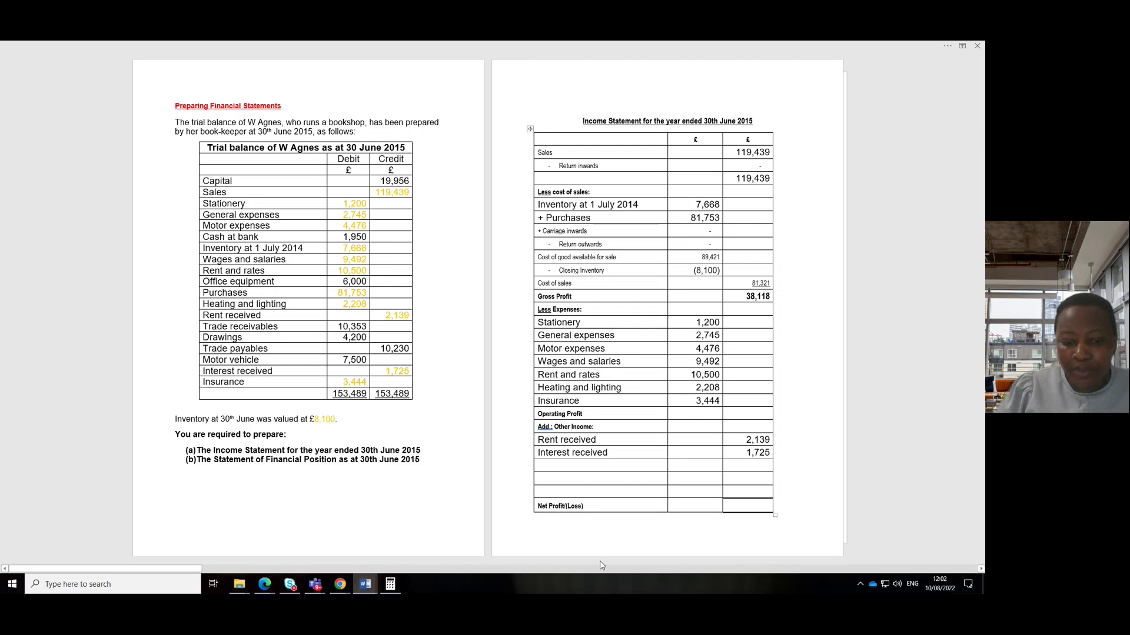
Switch to Calculator and start a new expenses sum with stationery 1,200 plus general expenses 2,745.
{"action": "left_click", "coordinate": [392, 585]}
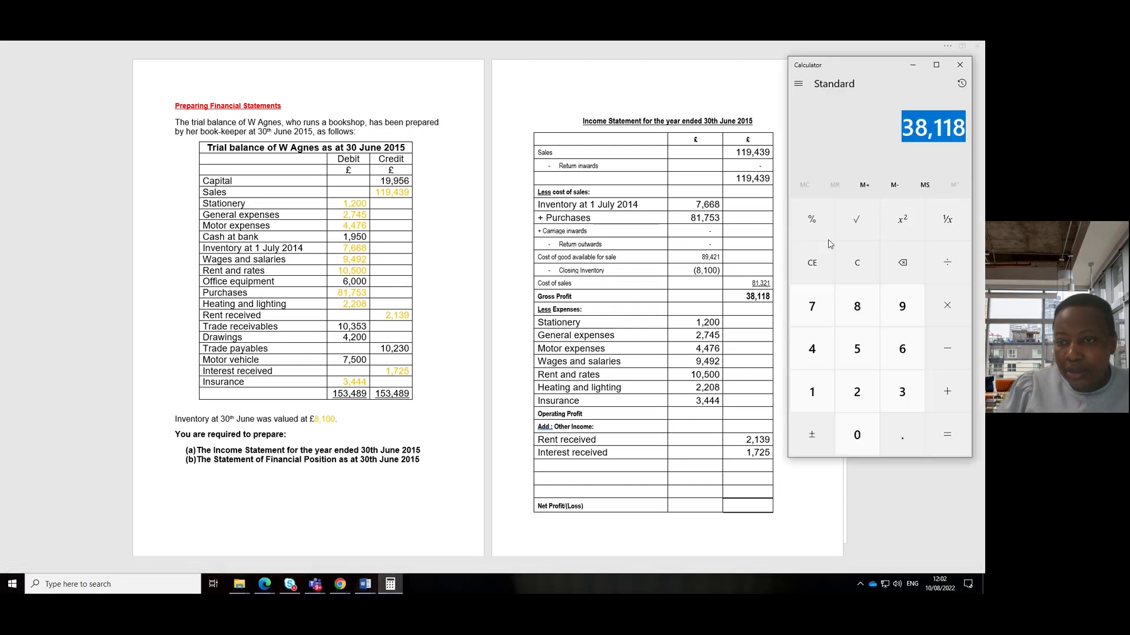
{"action": "left_click", "coordinate": [812, 263]}
{"action": "left_click", "coordinate": [812, 392]}
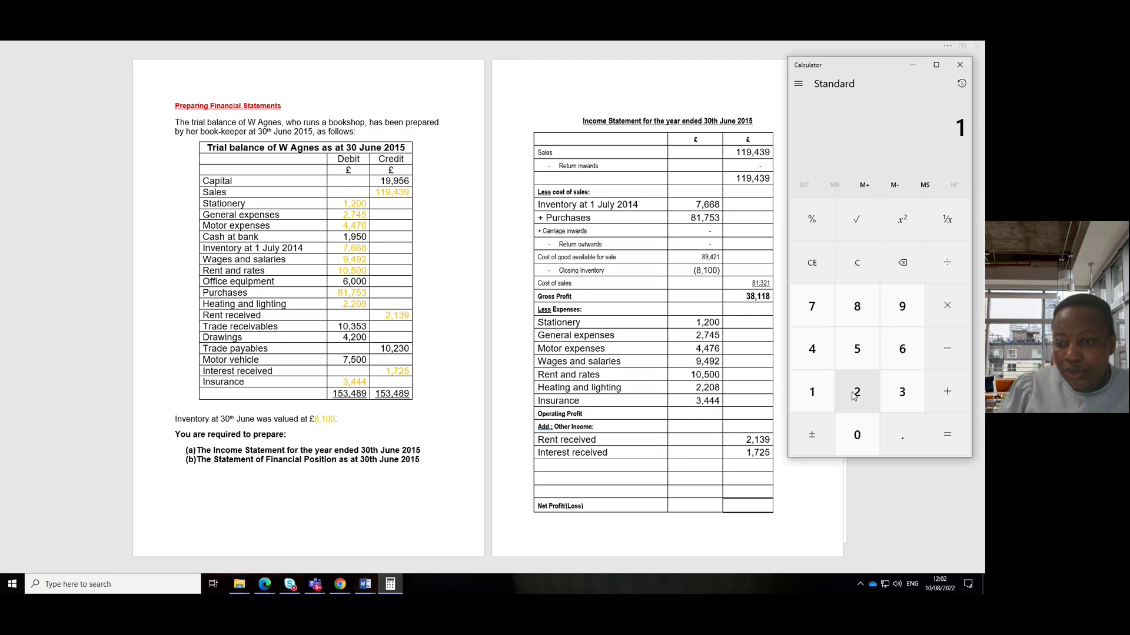
{"action": "left_click", "coordinate": [857, 392]}
{"action": "left_click", "coordinate": [857, 435]}
{"action": "left_click", "coordinate": [857, 434]}
{"action": "left_click", "coordinate": [947, 392]}
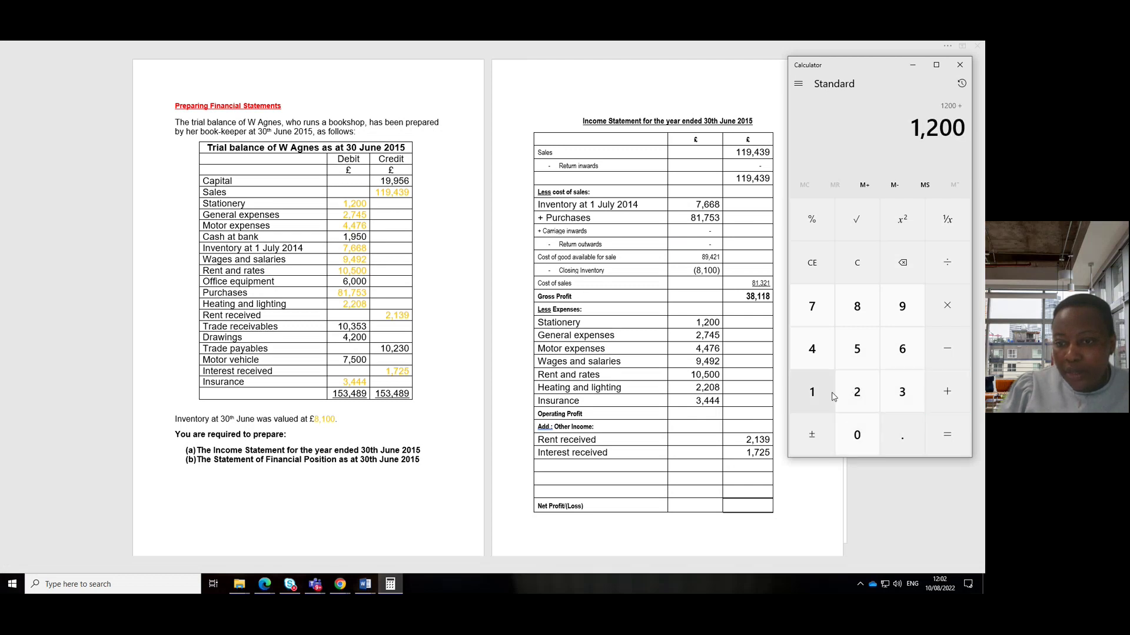
{"action": "left_click", "coordinate": [857, 393]}
{"action": "left_click", "coordinate": [812, 306]}
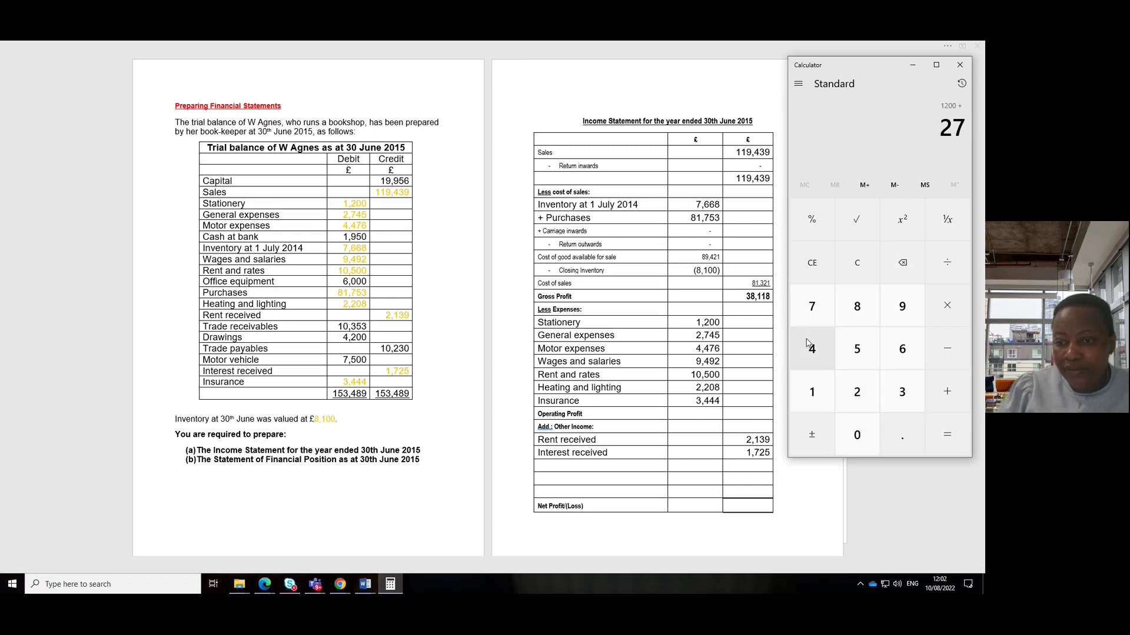
{"action": "left_click", "coordinate": [812, 349]}
{"action": "left_click", "coordinate": [857, 349]}
{"action": "left_click", "coordinate": [945, 393]}
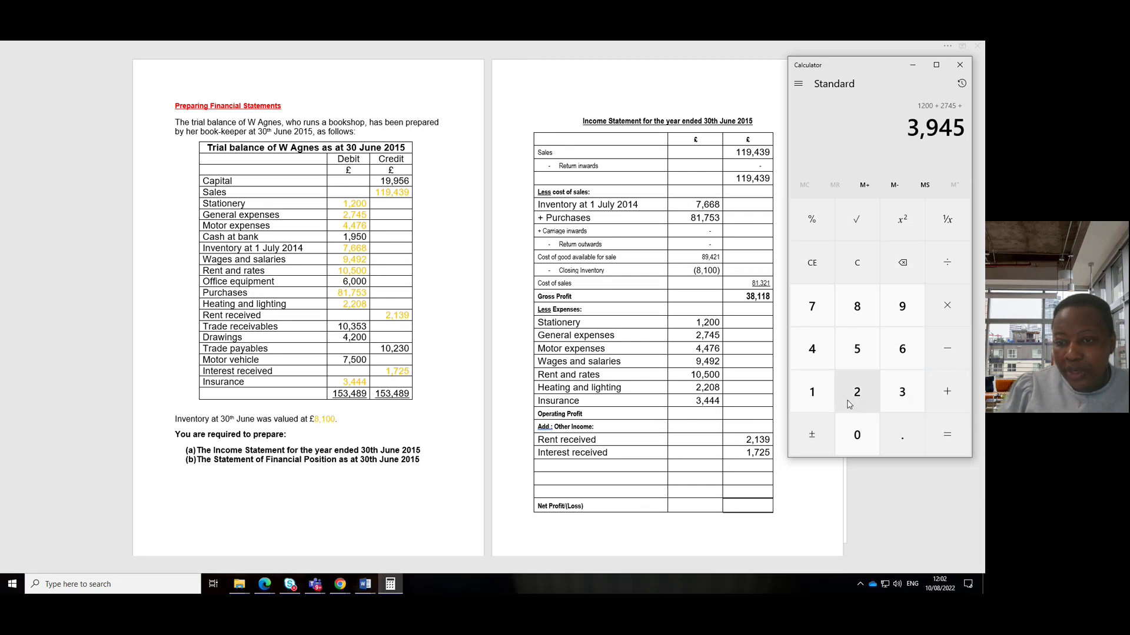
Add motor expenses of 4,476 and wages and salaries of 9,492 to the running expenses sum.
{"action": "left_click", "coordinate": [819, 360]}
{"action": "left_click", "coordinate": [813, 352]}
{"action": "left_click", "coordinate": [812, 308]}
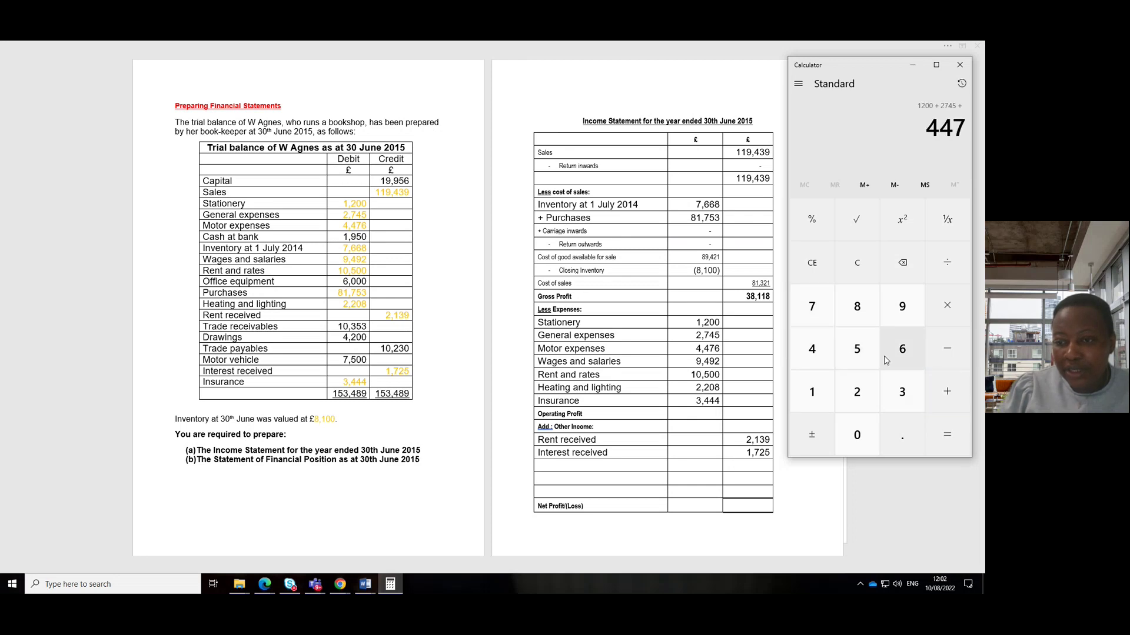
{"action": "left_click", "coordinate": [902, 351]}
{"action": "left_click", "coordinate": [948, 404]}
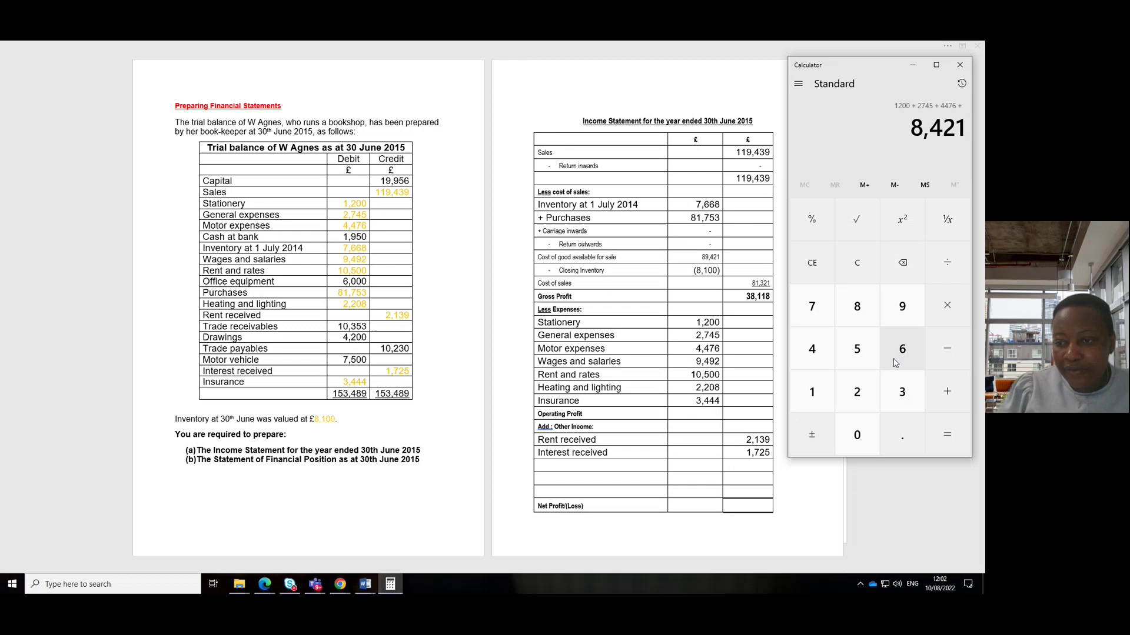
{"action": "left_click", "coordinate": [902, 307]}
{"action": "left_click", "coordinate": [826, 352]}
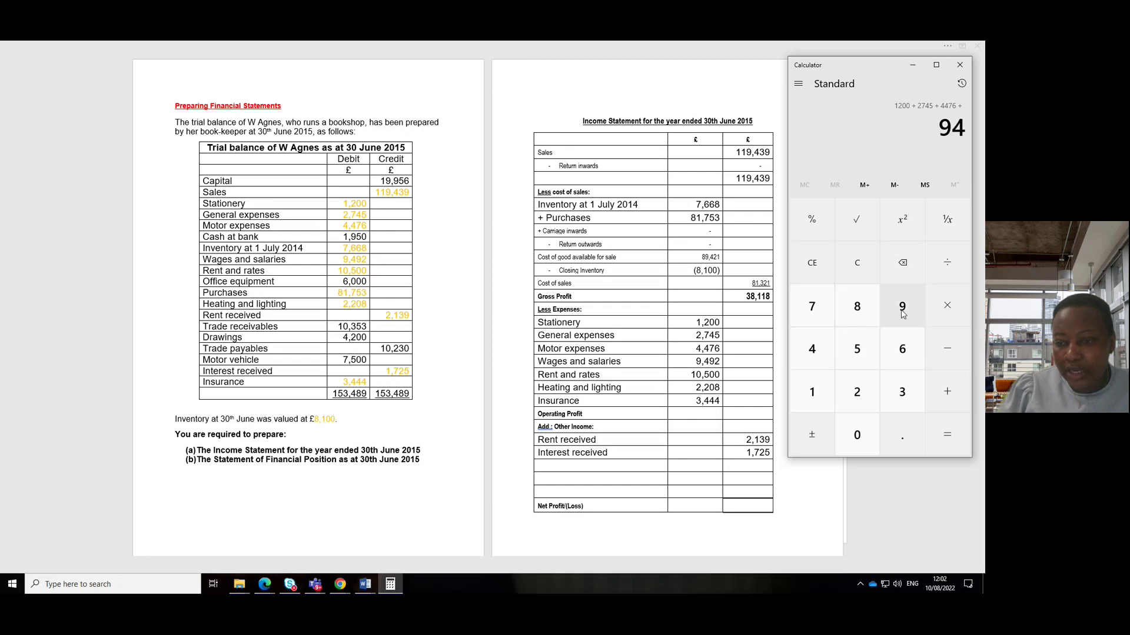
{"action": "left_click", "coordinate": [902, 306]}
{"action": "left_click", "coordinate": [857, 392]}
{"action": "left_click", "coordinate": [953, 394]}
Add rent and rates of 10,500 and heating and lighting of 2,208 to the running expenses sum.
{"action": "left_click", "coordinate": [812, 392]}
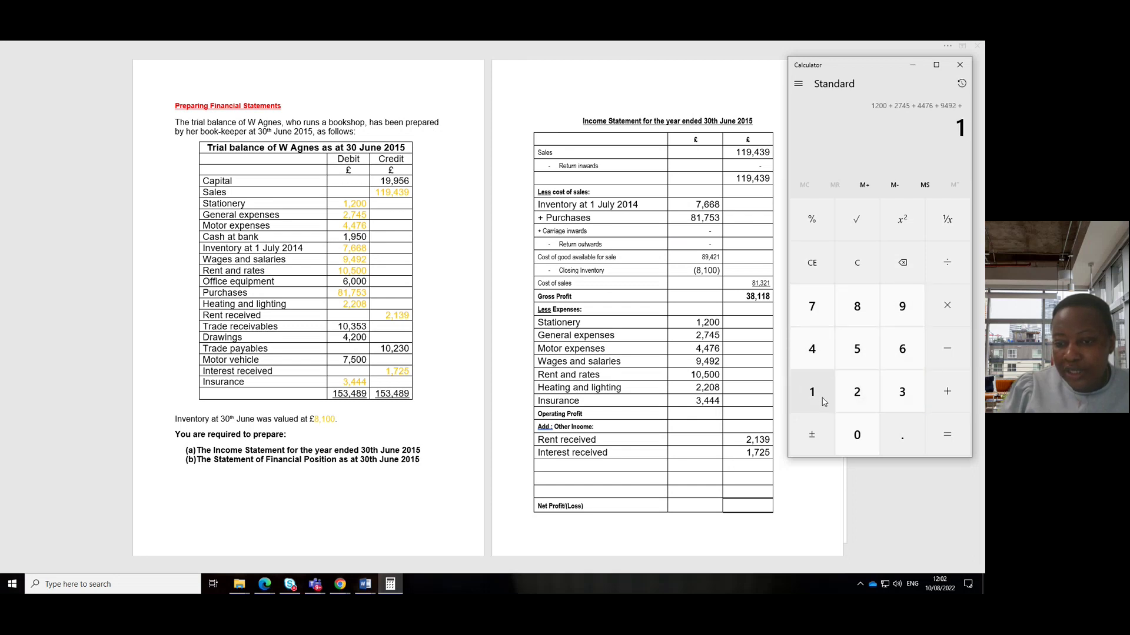
{"action": "left_click", "coordinate": [858, 432]}
{"action": "left_click", "coordinate": [856, 349]}
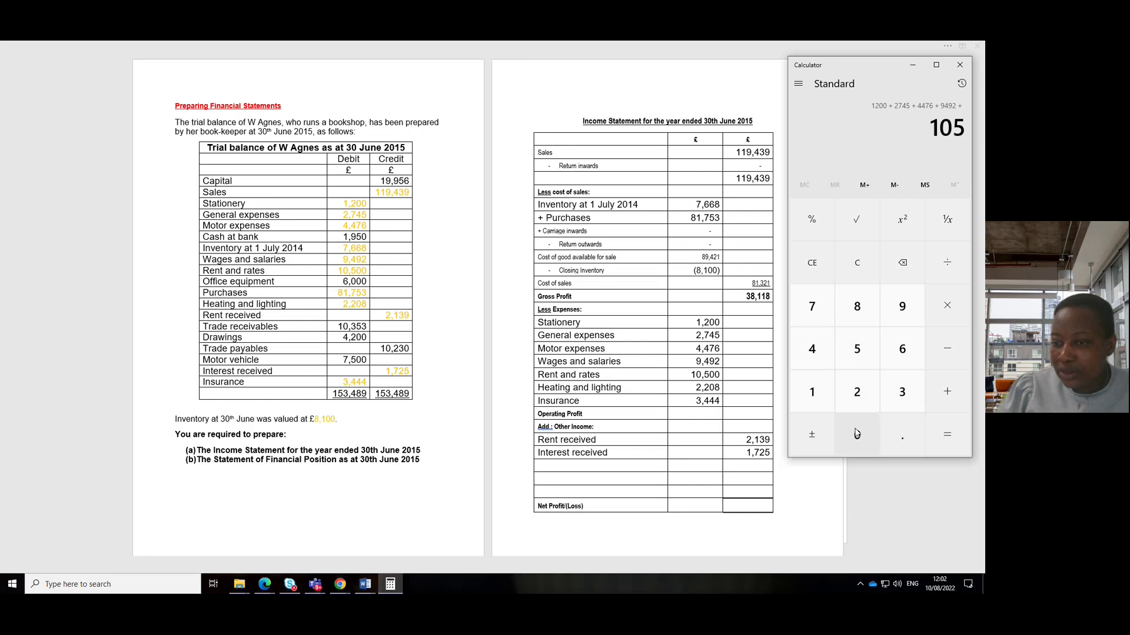
{"action": "left_click", "coordinate": [858, 434]}
{"action": "left_click", "coordinate": [858, 434]}
{"action": "left_click", "coordinate": [945, 383]}
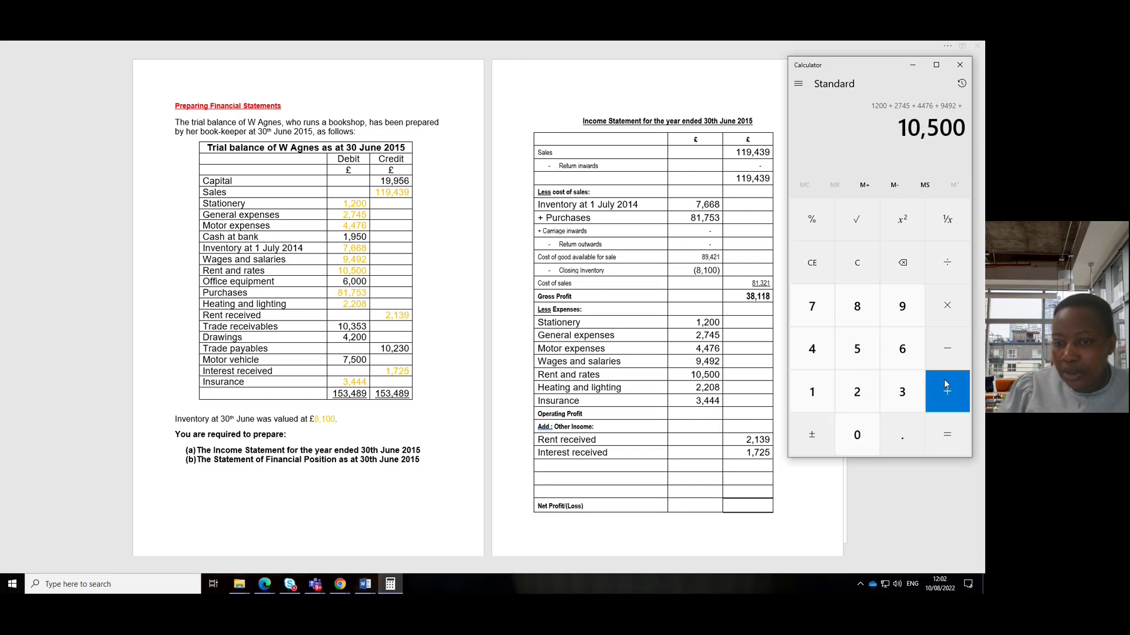
{"action": "left_click", "coordinate": [865, 399]}
{"action": "left_click", "coordinate": [865, 399]}
{"action": "left_click", "coordinate": [857, 435]}
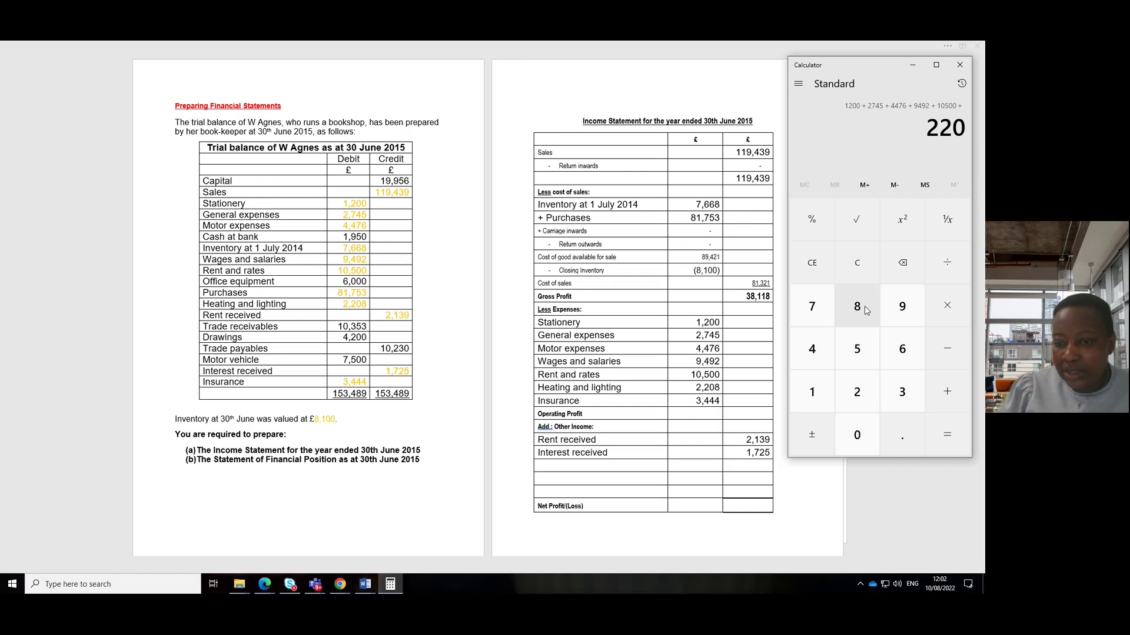
{"action": "left_click", "coordinate": [867, 311]}
{"action": "left_click", "coordinate": [947, 359]}
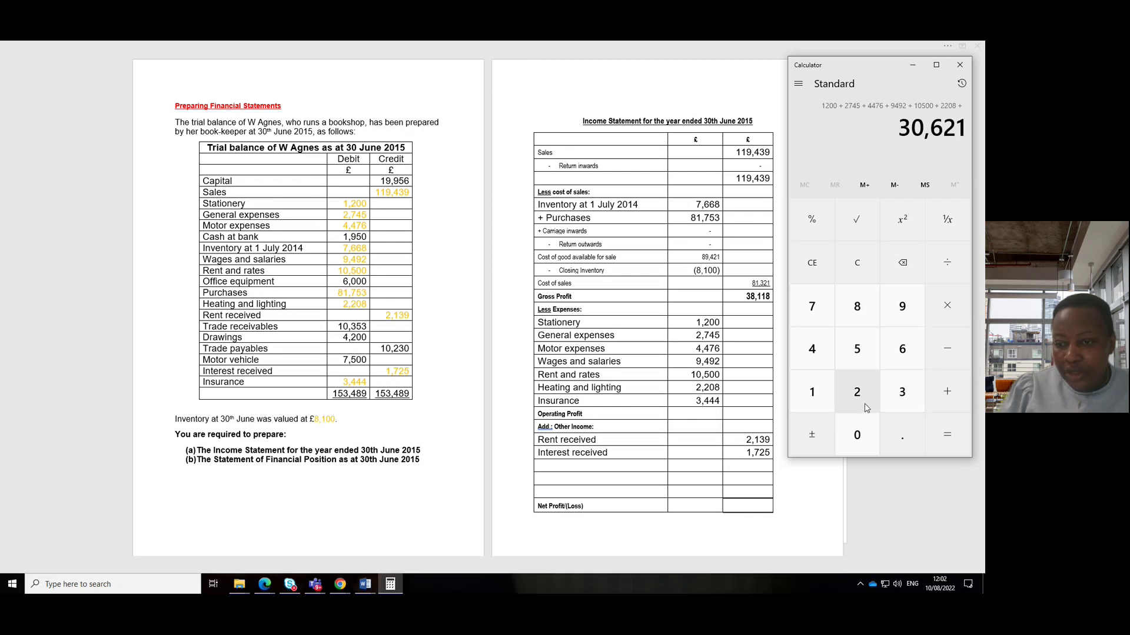
Add the insurance of 3,444 and calculate the total expenses.
{"action": "left_click", "coordinate": [902, 393]}
{"action": "left_click", "coordinate": [813, 350]}
{"action": "left_click", "coordinate": [813, 350]}
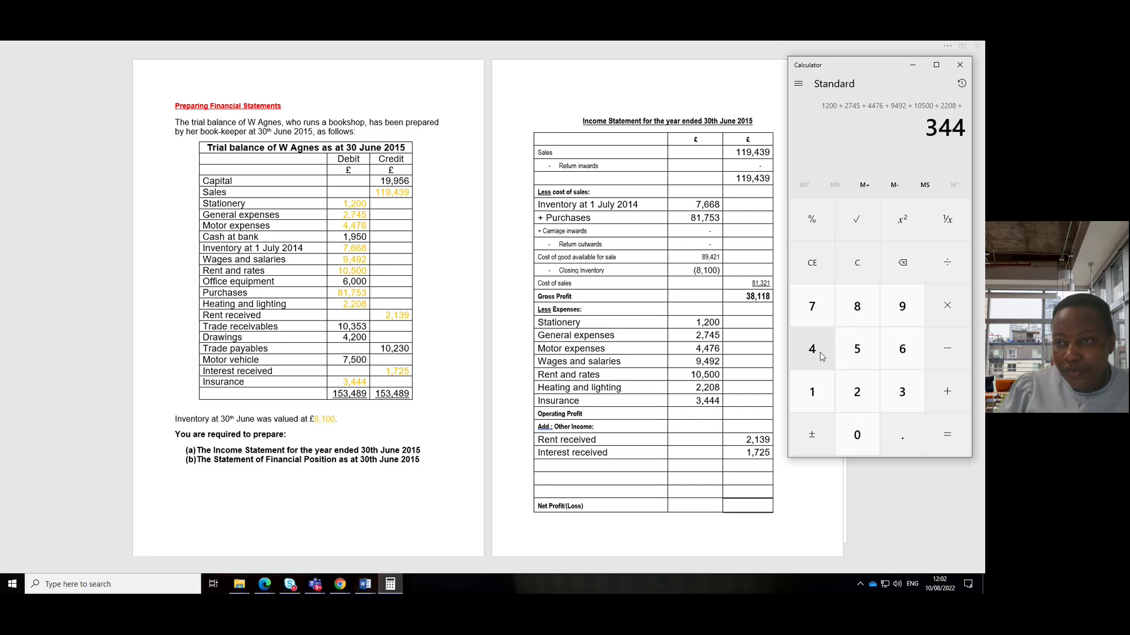
{"action": "left_click", "coordinate": [958, 436]}
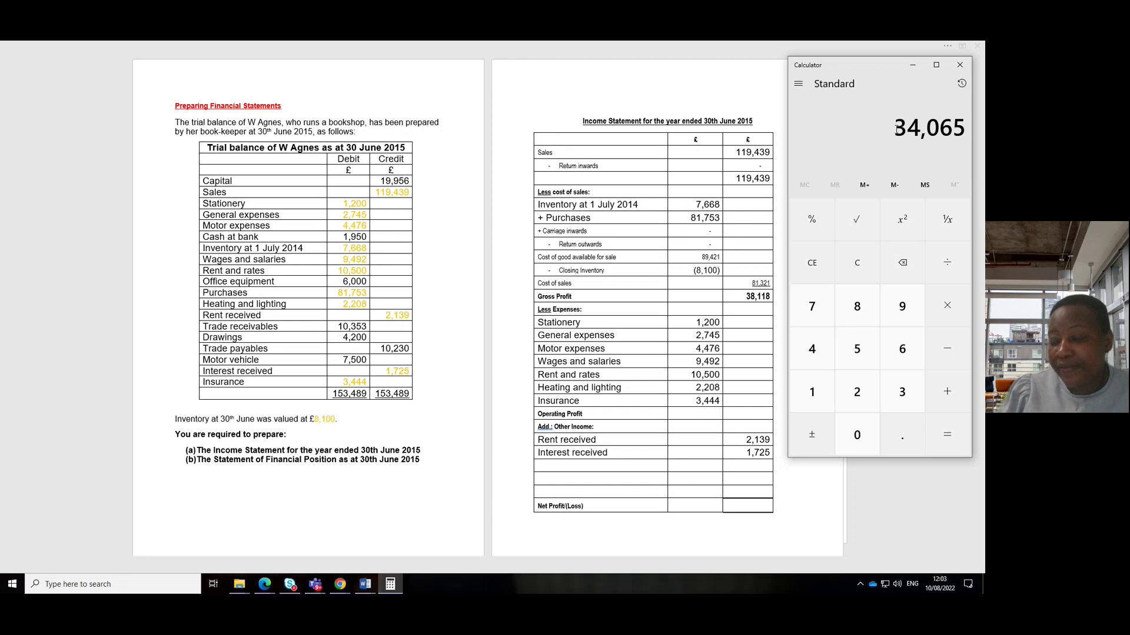
Copy 34,065 from Calculator into the second £ column of the Insurance row in the Word table.
{"action": "left_click_drag", "start_coordinate": [895, 128], "coordinate": [965, 128]}
{"action": "key", "text": "ctrl+c"}
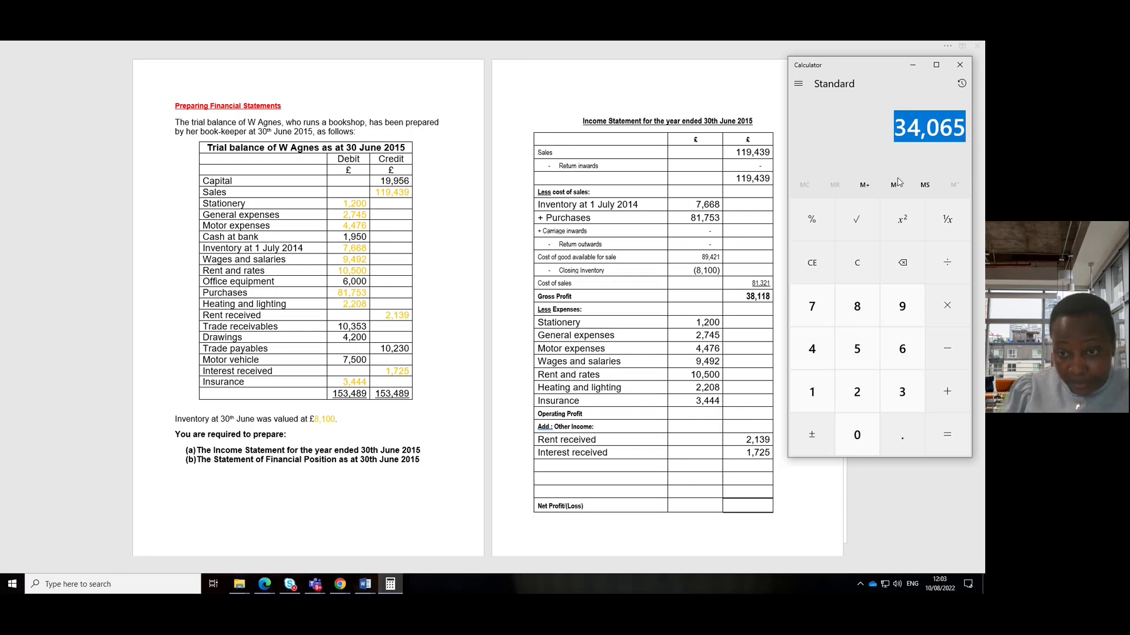
{"action": "left_click", "coordinate": [733, 401]}
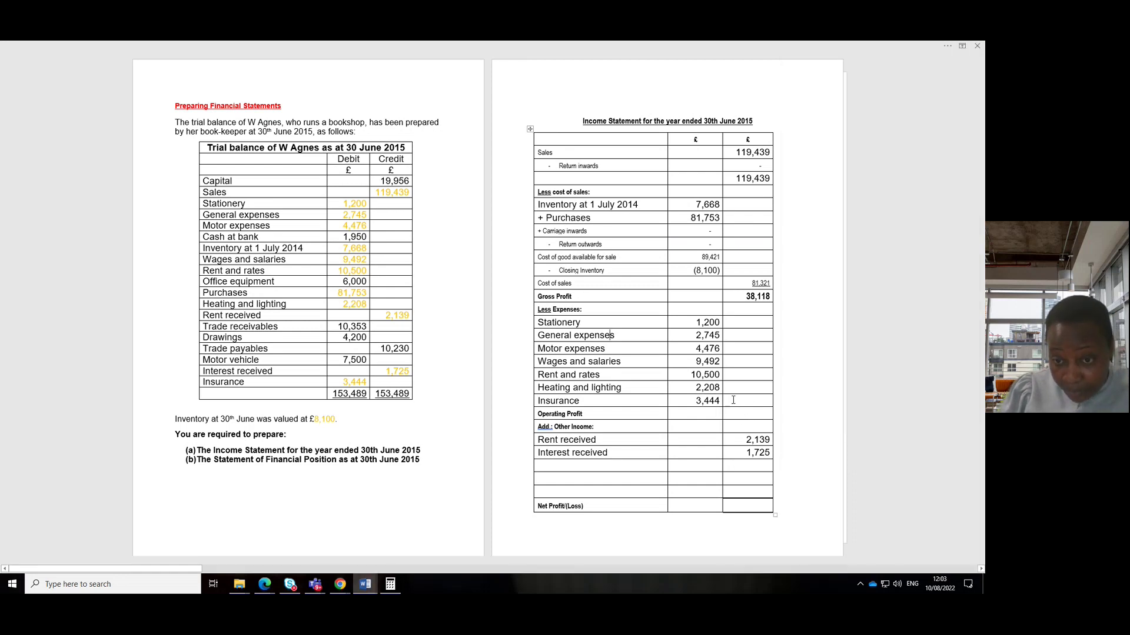
{"action": "left_click", "coordinate": [734, 401]}
{"action": "key", "text": "ctrl+v"}
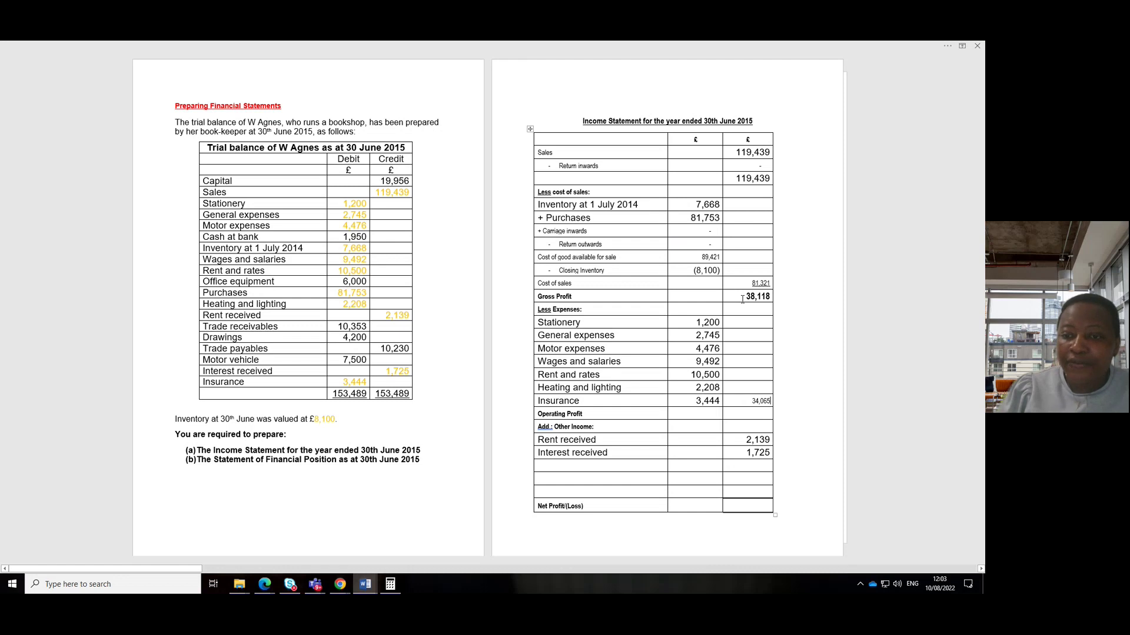
Switch to Calculator, clear the previous total and enter the gross profit of 38,118.
{"action": "left_click", "coordinate": [390, 584]}
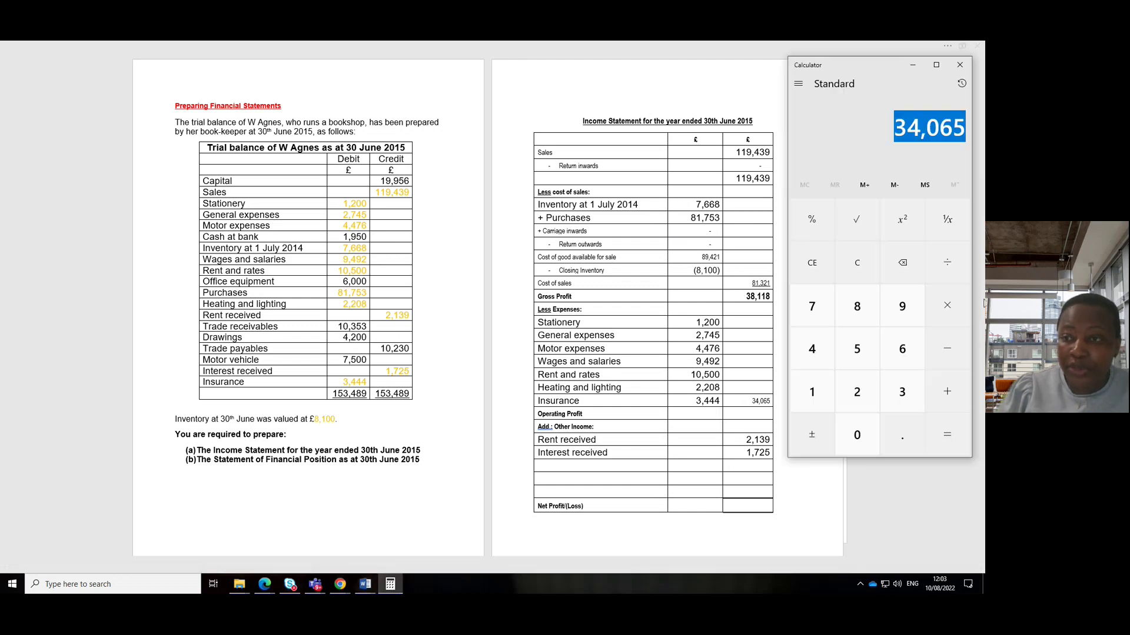
{"action": "left_click", "coordinate": [812, 265]}
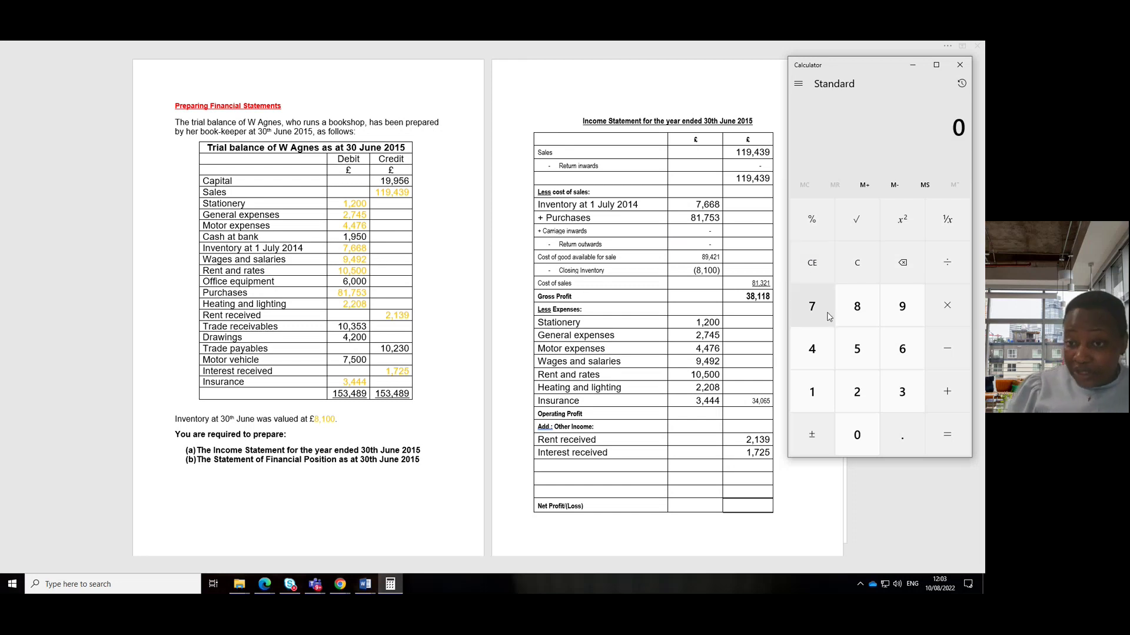
{"action": "left_click", "coordinate": [901, 391]}
{"action": "left_click", "coordinate": [859, 307]}
{"action": "double_click", "coordinate": [817, 393]}
{"action": "left_click", "coordinate": [859, 307]}
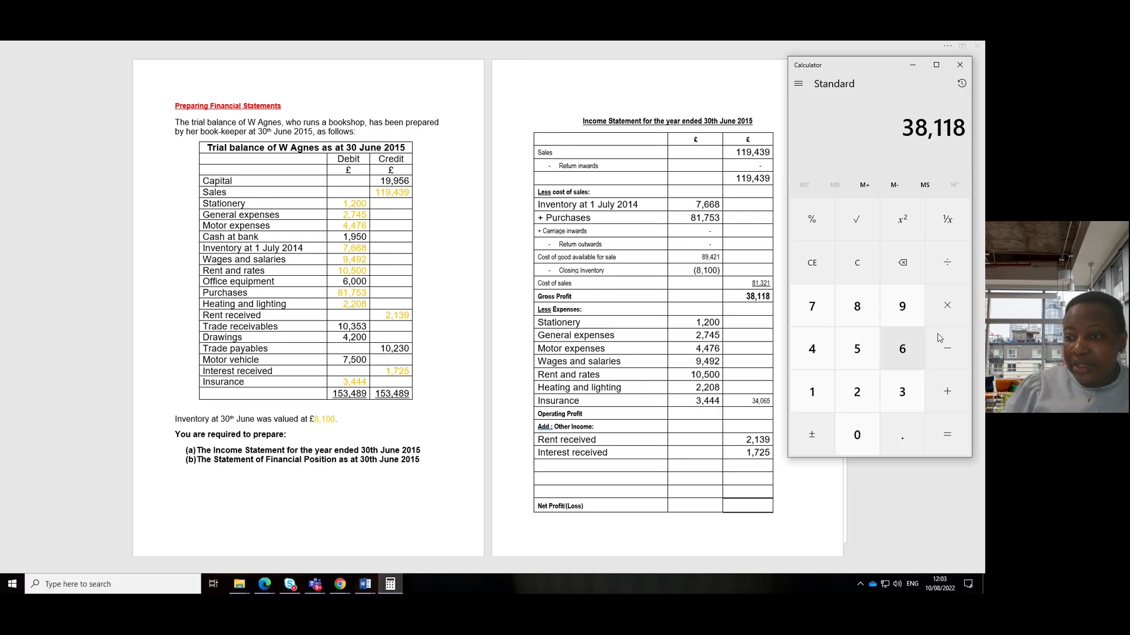
Subtract the total expenses of 34,065 from the gross profit to calculate the operating profit.
{"action": "left_click", "coordinate": [939, 339]}
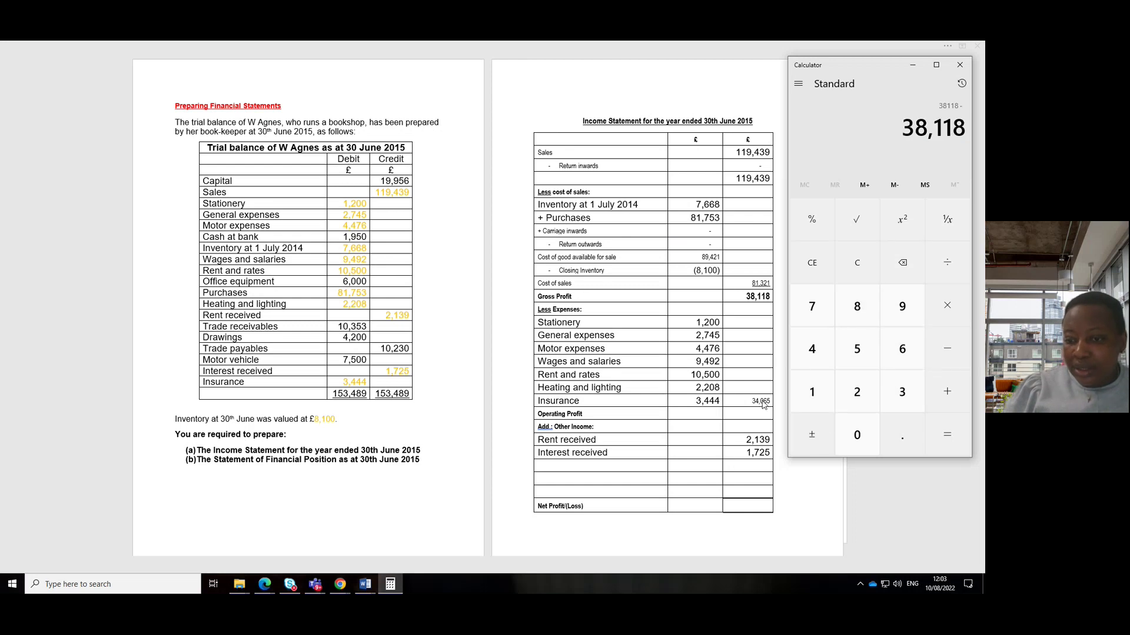
{"action": "left_click", "coordinate": [902, 392]}
{"action": "left_click", "coordinate": [812, 348]}
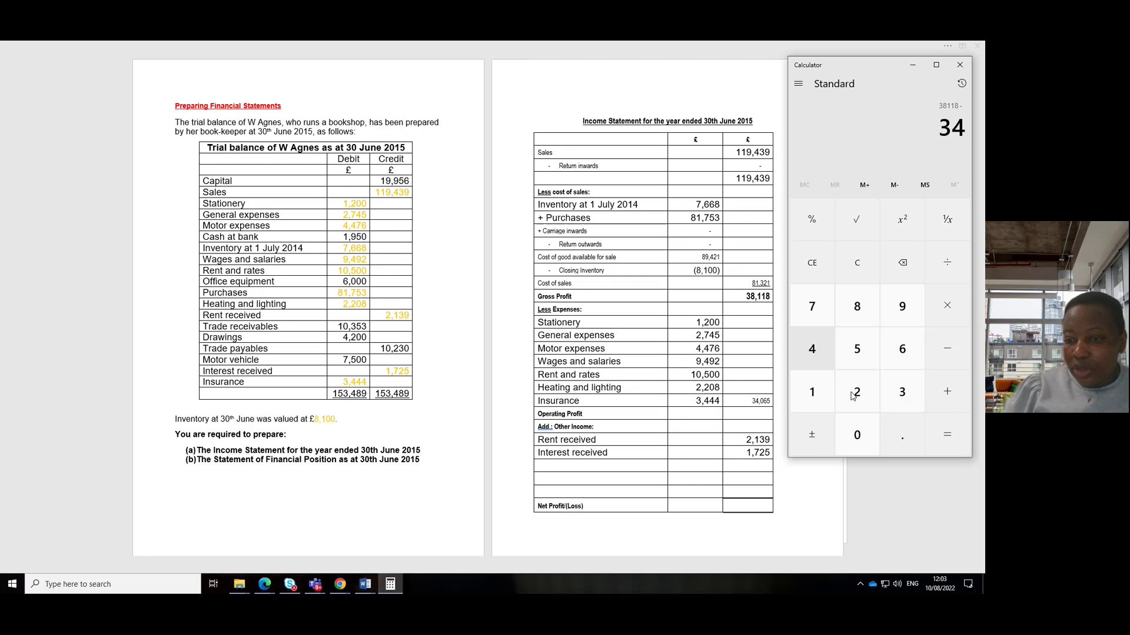
{"action": "left_click", "coordinate": [856, 434]}
{"action": "left_click", "coordinate": [902, 349]}
{"action": "left_click", "coordinate": [857, 349]}
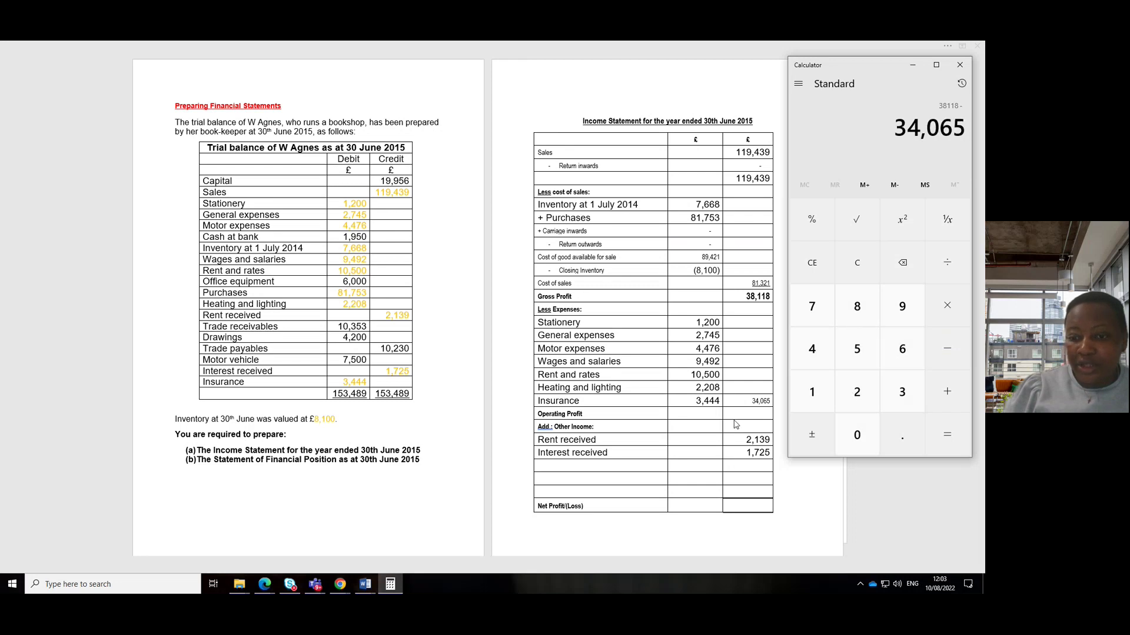
{"action": "left_click", "coordinate": [947, 434]}
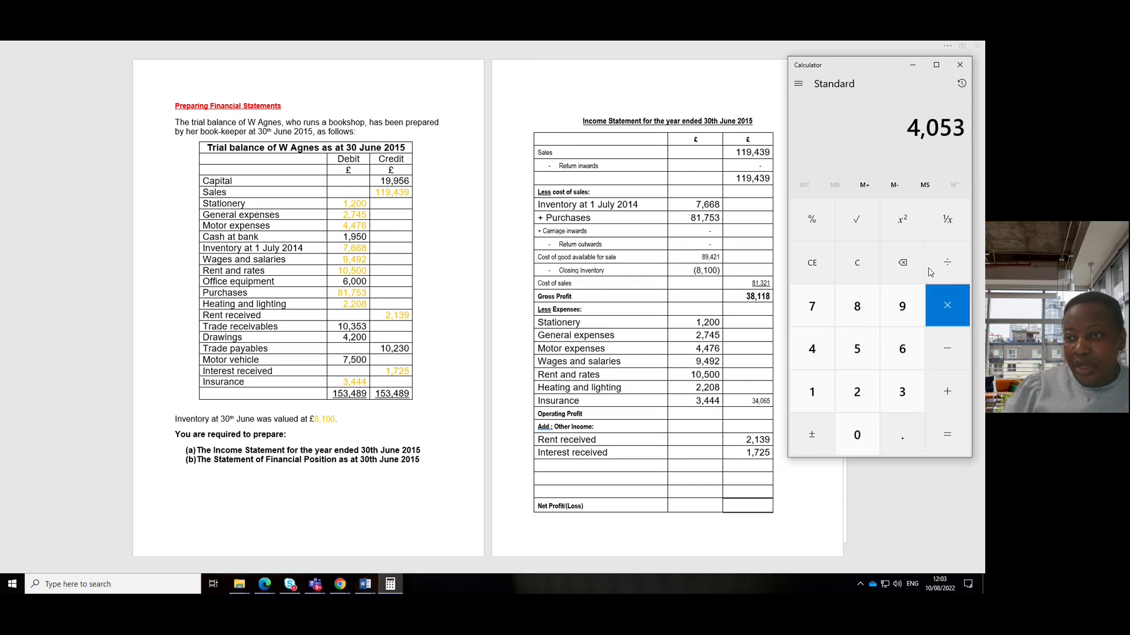
Copy 4,053 from Calculator into the second £ column of the Operating Profit row in the Word table and set its font size to 14.
{"action": "left_click_drag", "start_coordinate": [910, 130], "coordinate": [965, 131]}
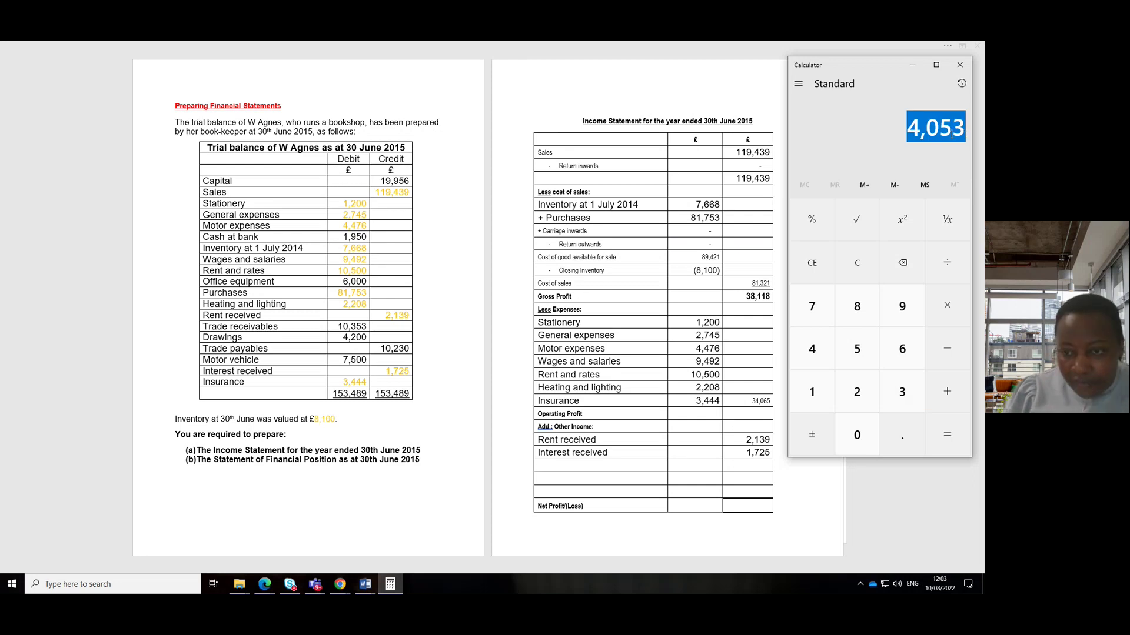
{"action": "left_click", "coordinate": [748, 416]}
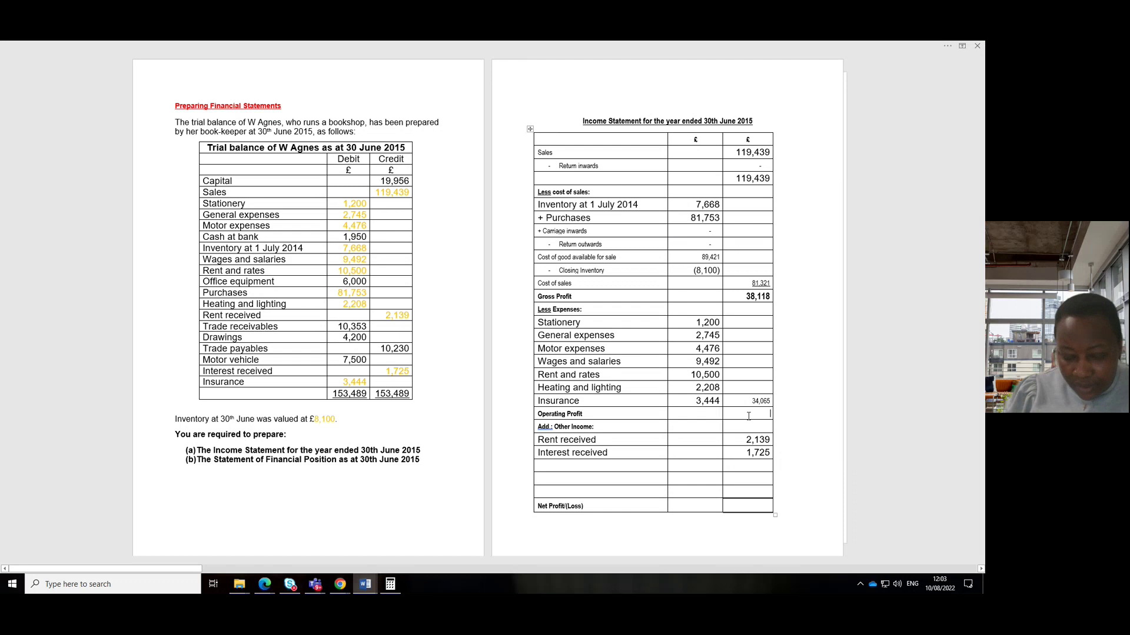
{"action": "left_click_drag", "start_coordinate": [749, 417], "coordinate": [772, 415]}
{"action": "left_click", "coordinate": [824, 383]}
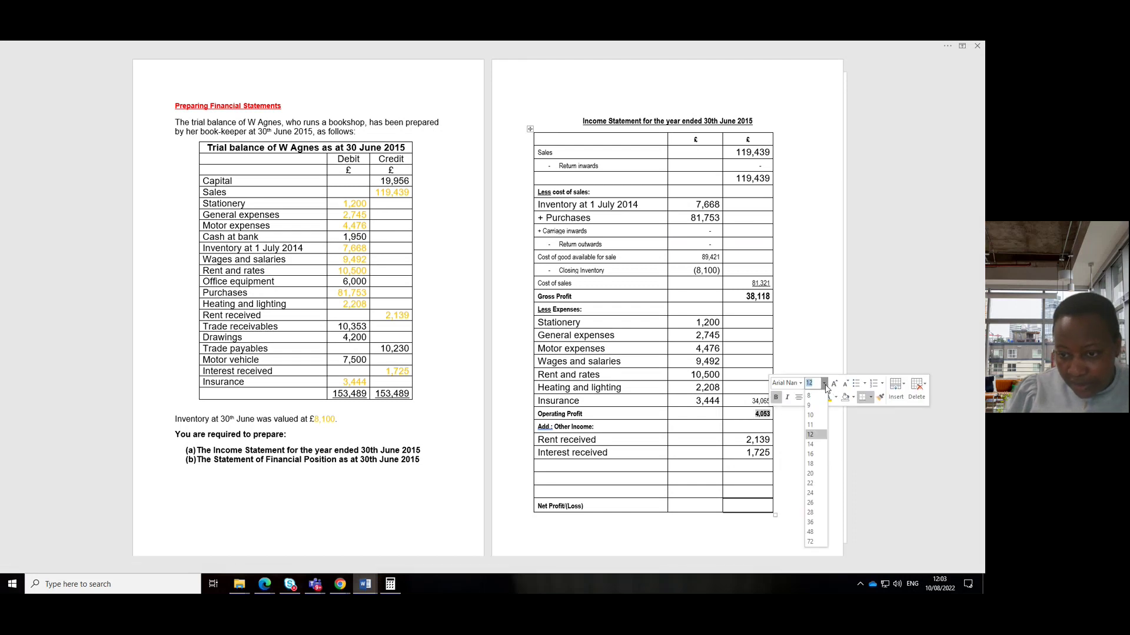
{"action": "left_click", "coordinate": [817, 445]}
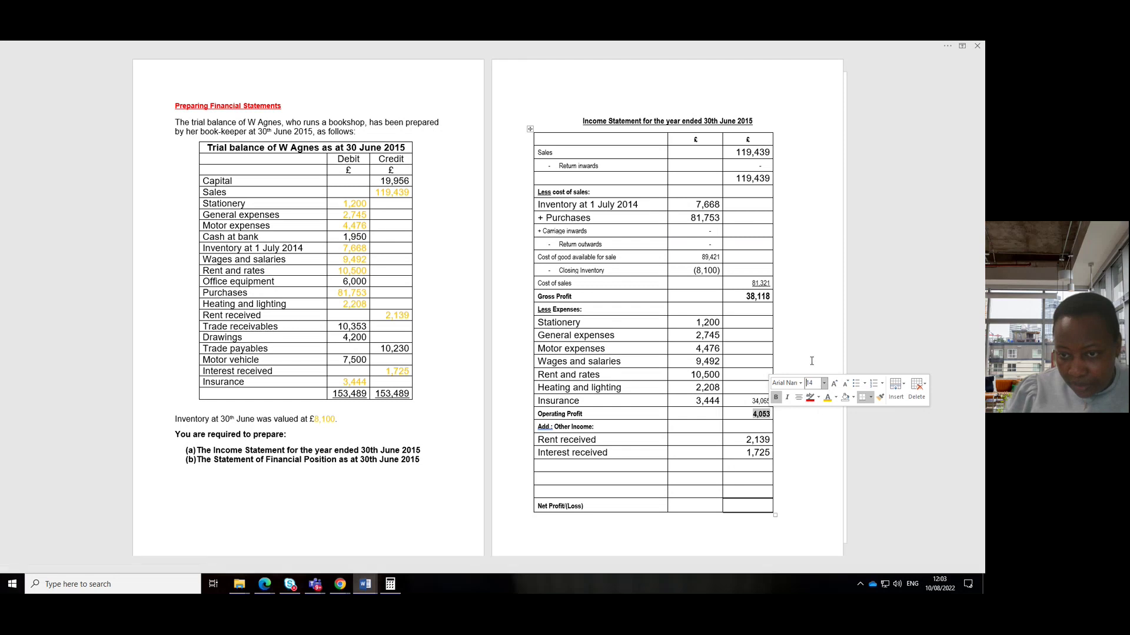
Check the font size of the Gross Profit figure and set the Operating Profit figure to the same size, 16.
{"action": "left_click", "coordinate": [759, 298]}
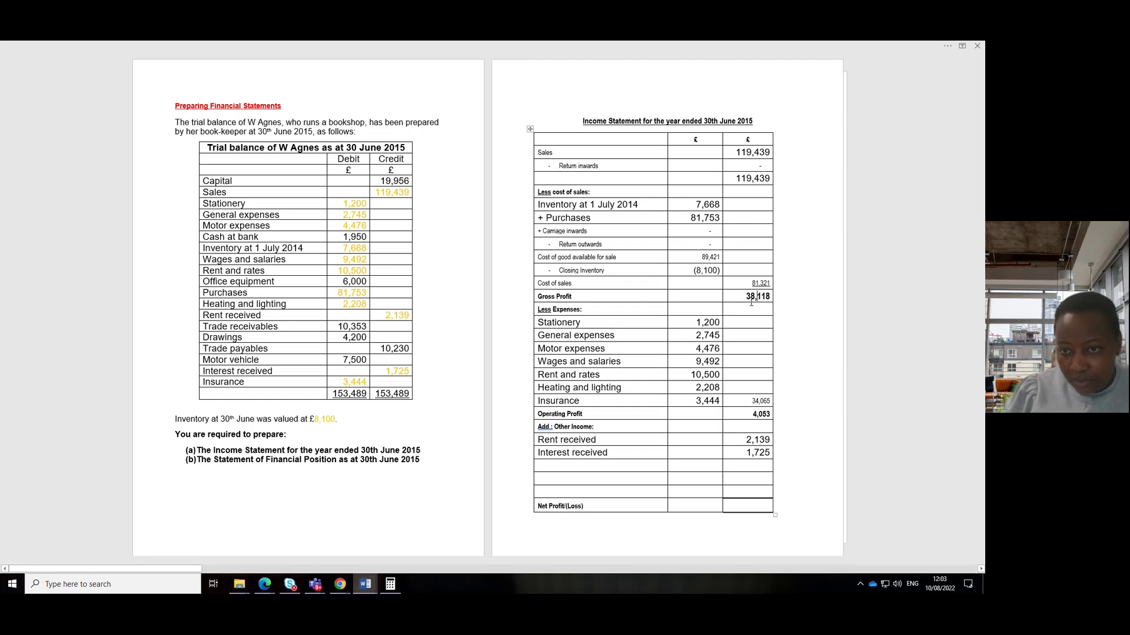
{"action": "left_click_drag", "start_coordinate": [744, 296], "coordinate": [778, 301]}
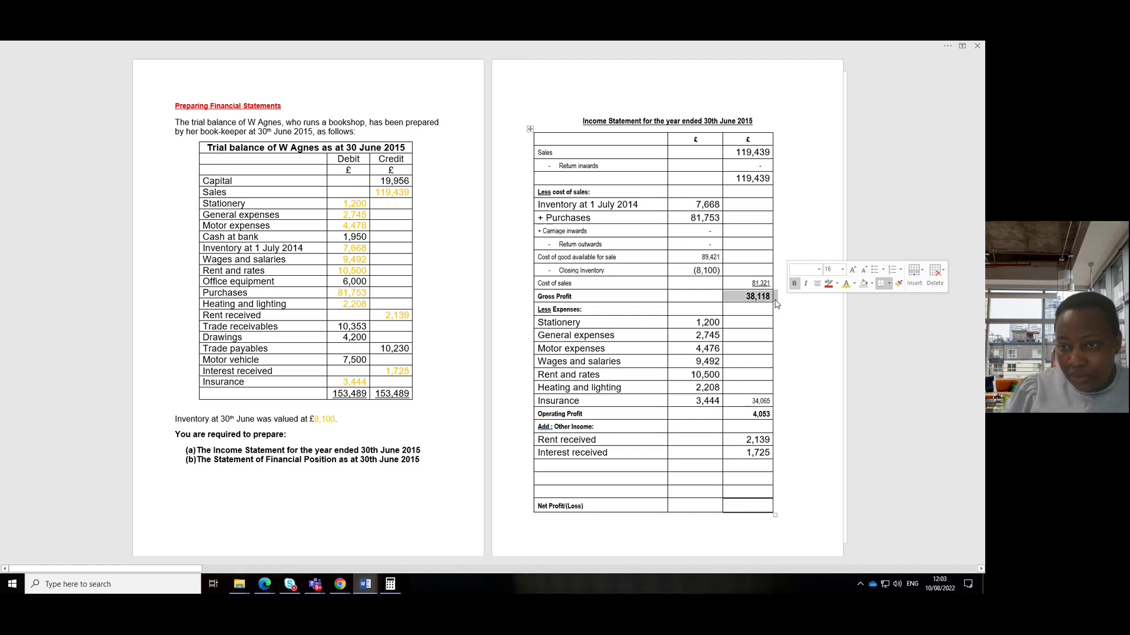
{"action": "left_click", "coordinate": [769, 416]}
{"action": "left_click_drag", "start_coordinate": [753, 415], "coordinate": [771, 414]}
{"action": "left_click", "coordinate": [760, 414]}
{"action": "left_click", "coordinate": [822, 382]}
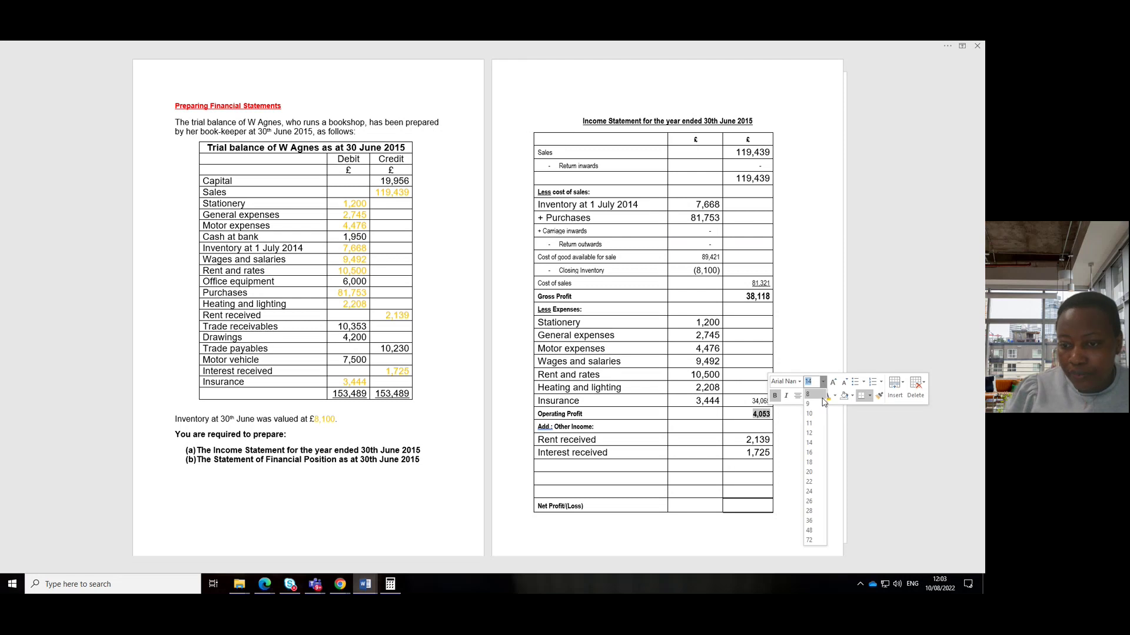
{"action": "left_click", "coordinate": [755, 401]}
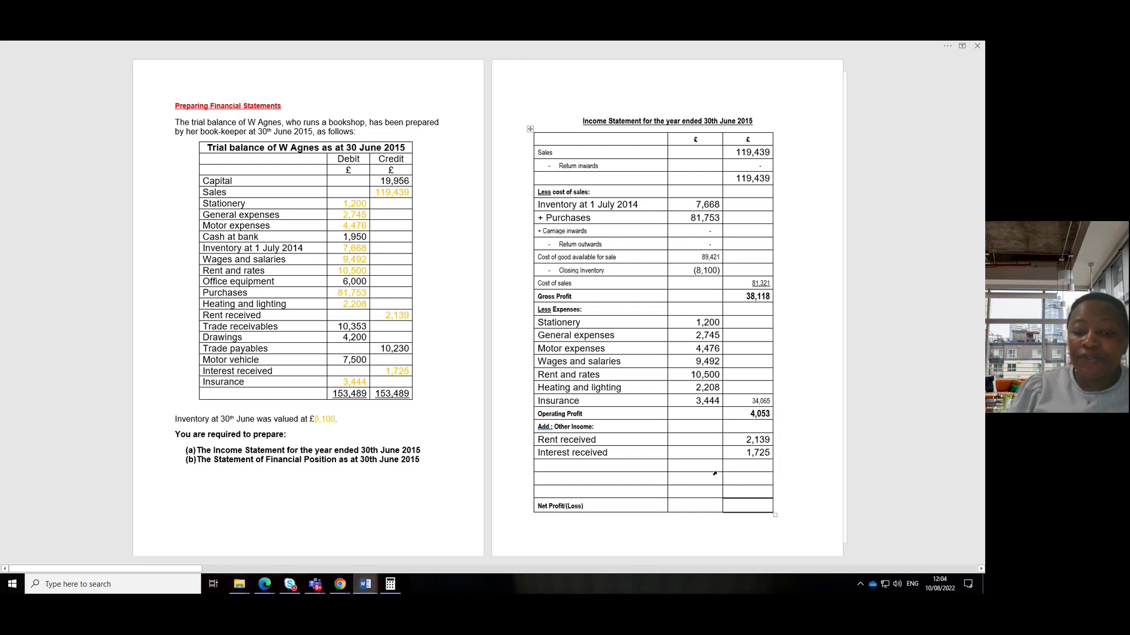
Switch to Calculator and add the rent received of 2,139 to the operating profit.
{"action": "left_click", "coordinate": [382, 582]}
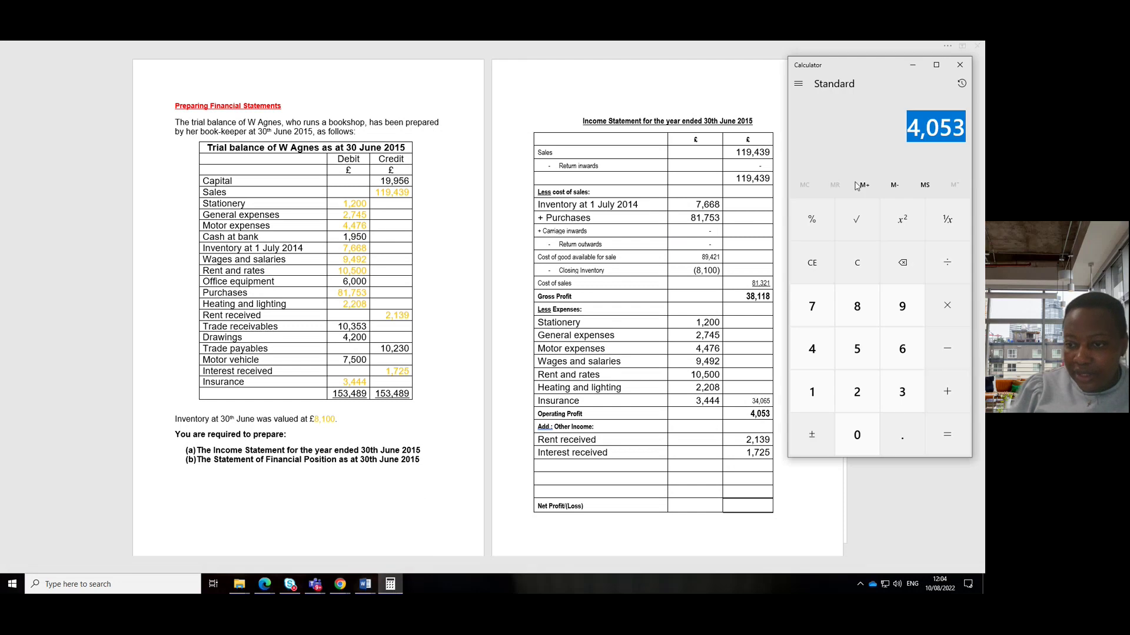
{"action": "left_click", "coordinate": [933, 401]}
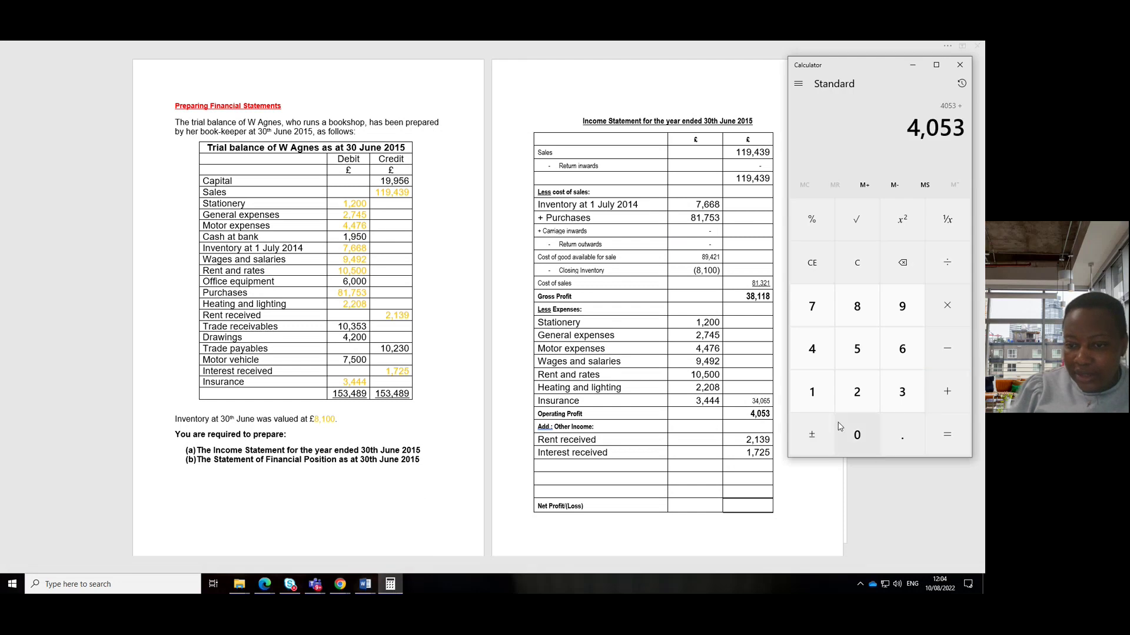
{"action": "left_click", "coordinate": [857, 396]}
{"action": "left_click", "coordinate": [814, 395]}
{"action": "left_click", "coordinate": [902, 392]}
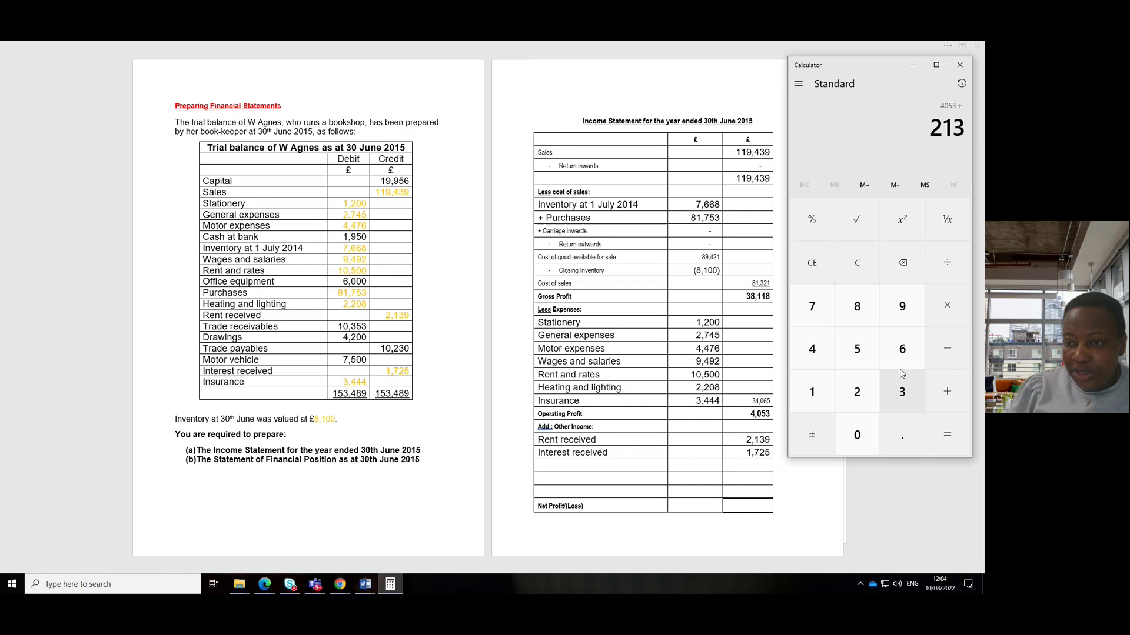
{"action": "left_click", "coordinate": [902, 307]}
Add the interest received of 1,725 and calculate the net profit.
{"action": "left_click", "coordinate": [933, 400]}
{"action": "left_click", "coordinate": [810, 399]}
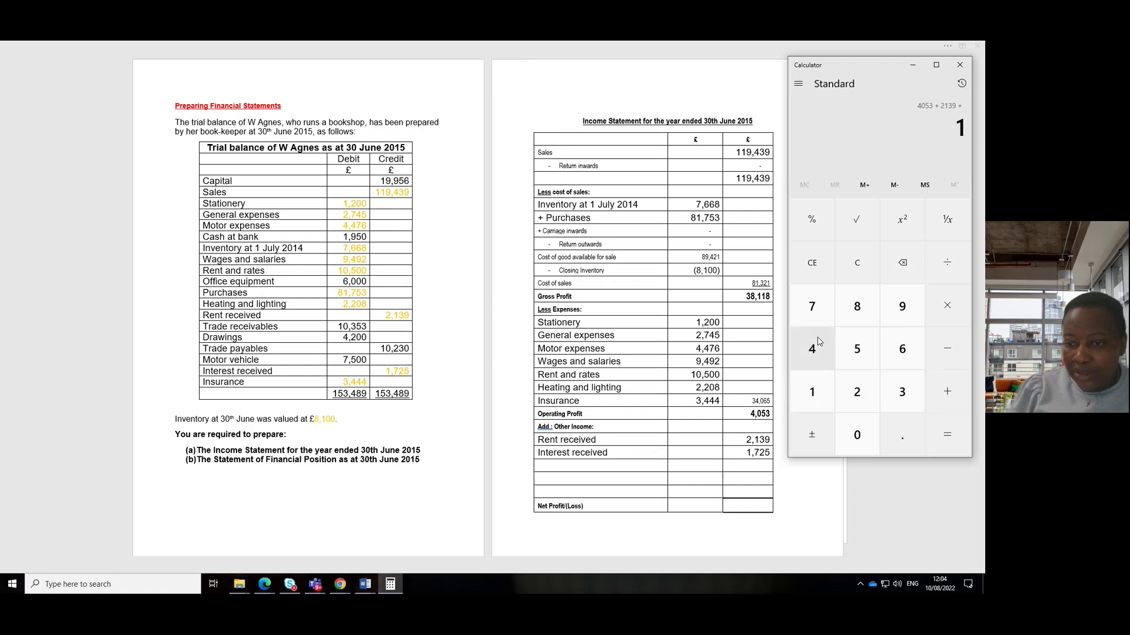
{"action": "left_click", "coordinate": [812, 312]}
{"action": "left_click", "coordinate": [856, 393]}
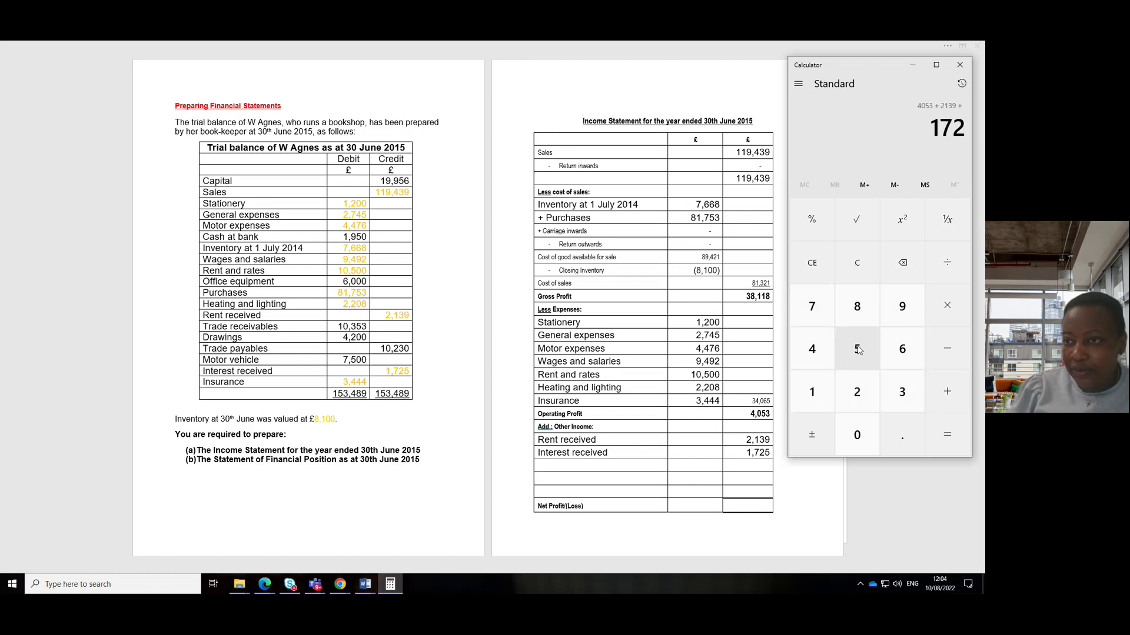
{"action": "left_click", "coordinate": [858, 351]}
{"action": "left_click", "coordinate": [949, 435]}
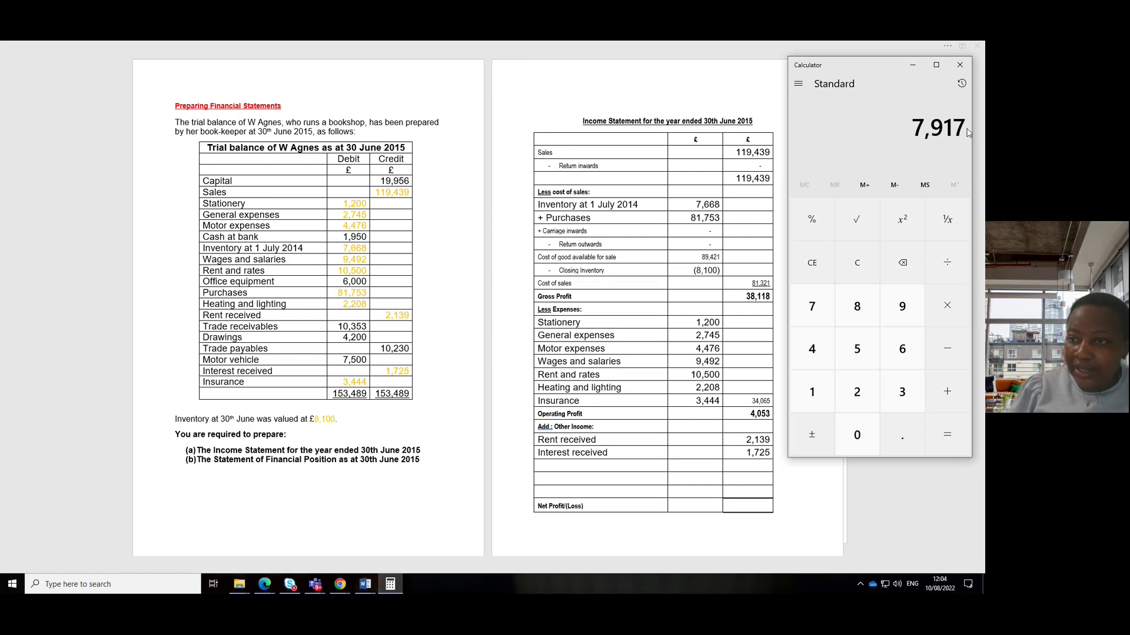
Copy 7,917 from Calculator into the Net Profit/(Loss) row's second £ column in Word and format it bold at size 16.
{"action": "left_click_drag", "start_coordinate": [961, 127], "coordinate": [912, 129]}
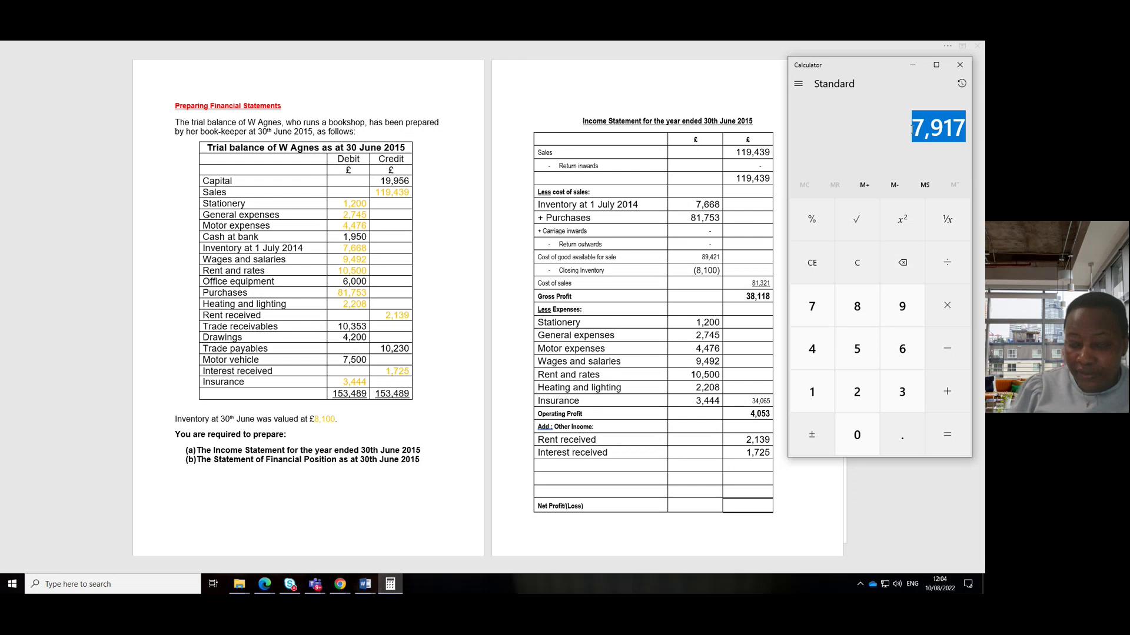
{"action": "left_click", "coordinate": [741, 503]}
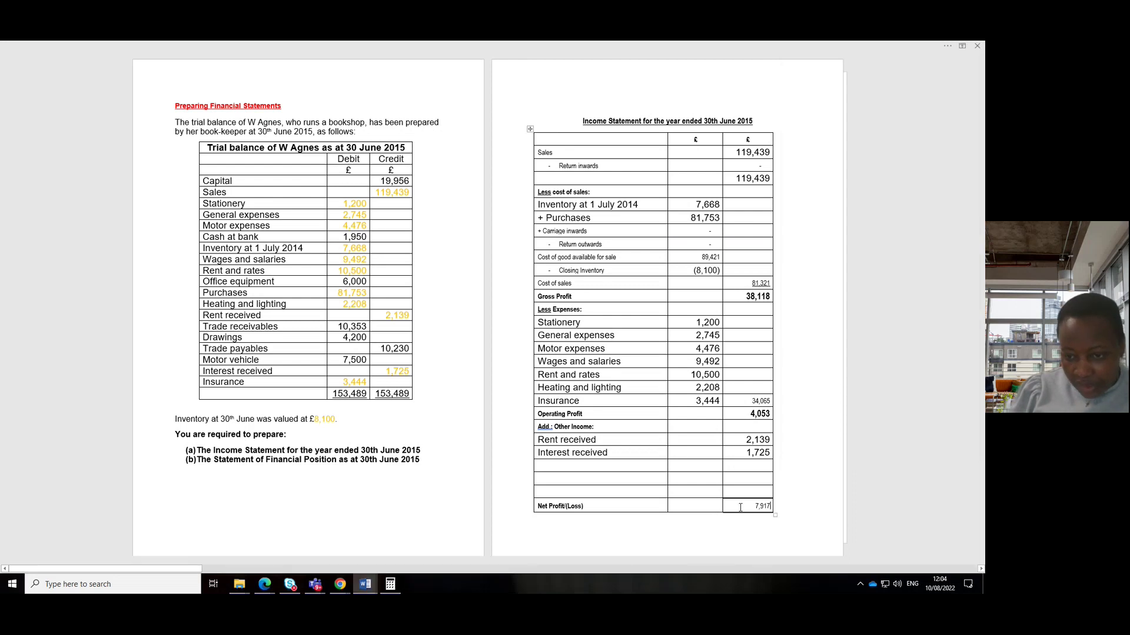
{"action": "left_click_drag", "start_coordinate": [741, 507], "coordinate": [770, 506]}
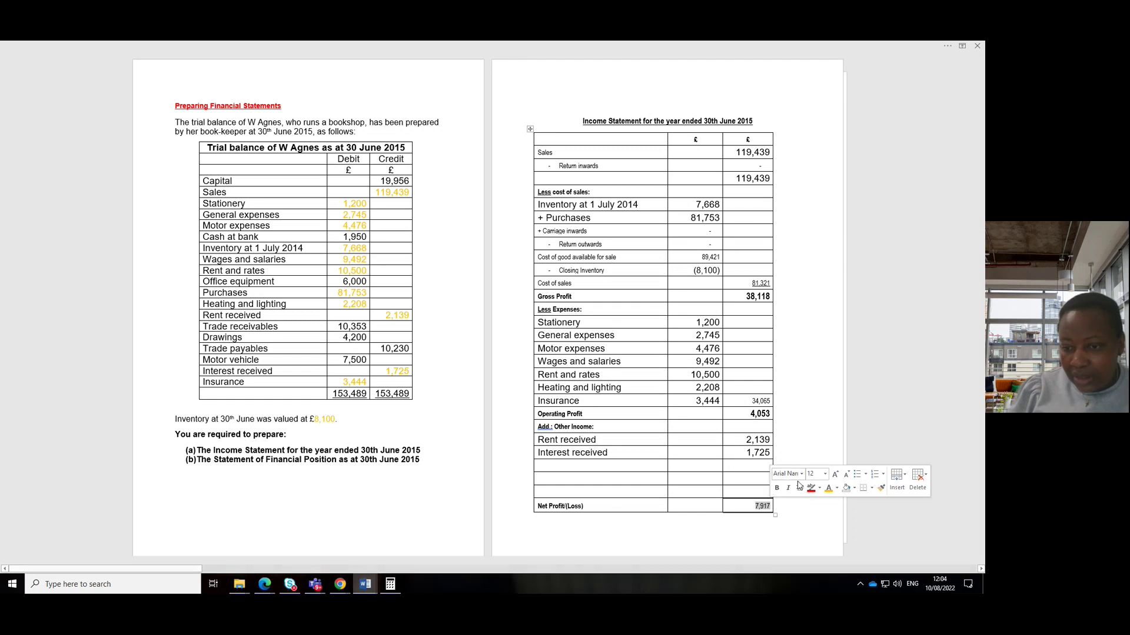
{"action": "left_click", "coordinate": [825, 475]}
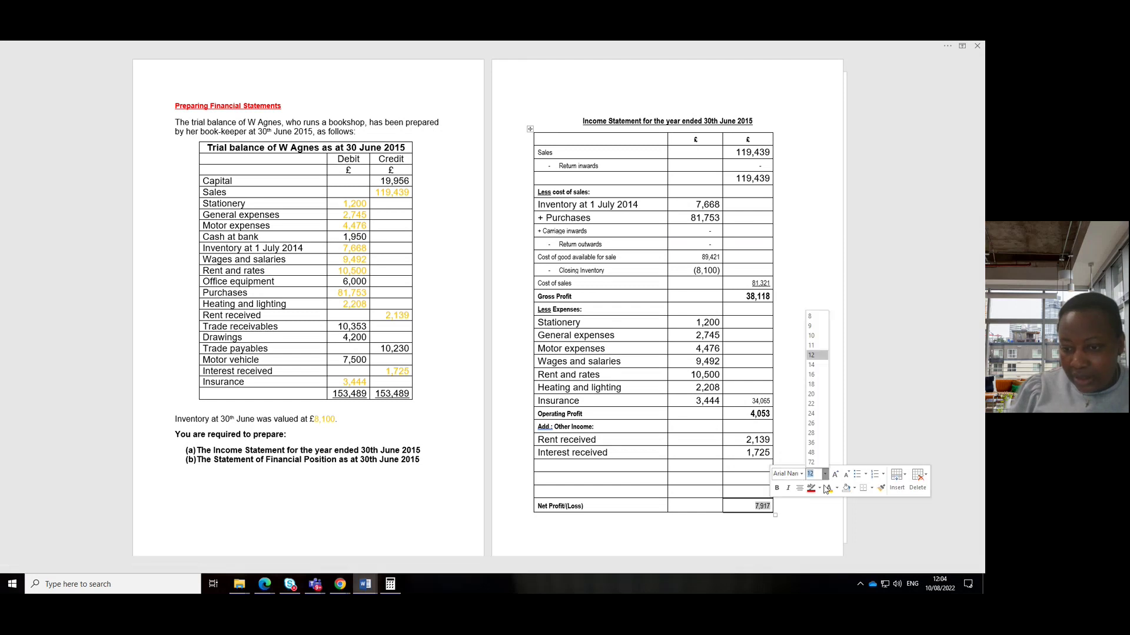
{"action": "left_click", "coordinate": [811, 375]}
{"action": "left_click", "coordinate": [776, 489]}
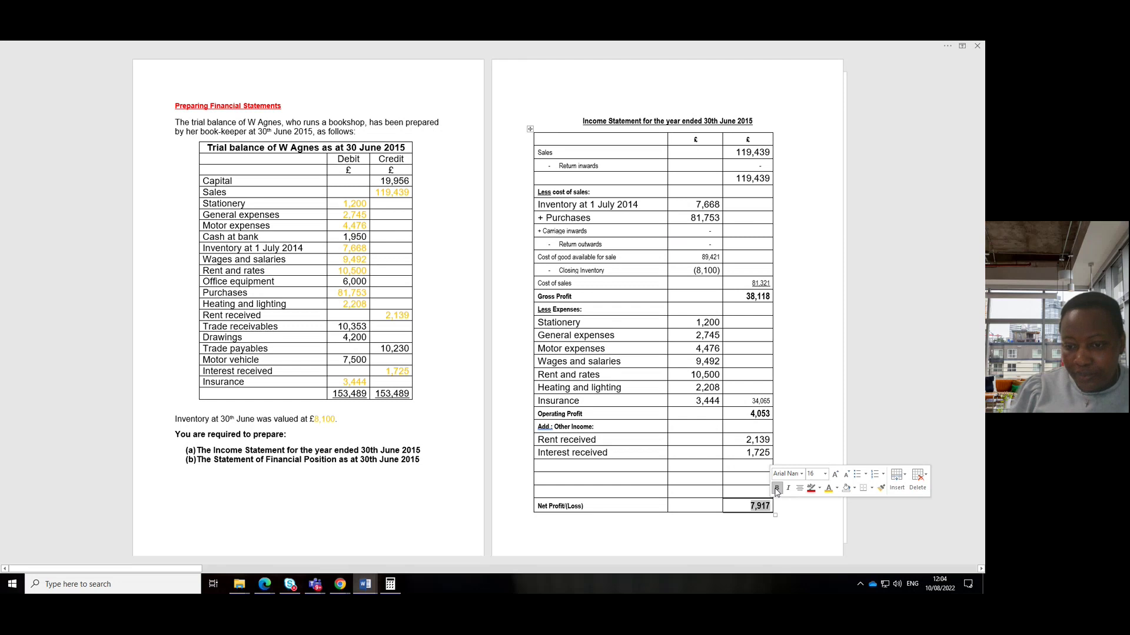
{"action": "left_click", "coordinate": [768, 478]}
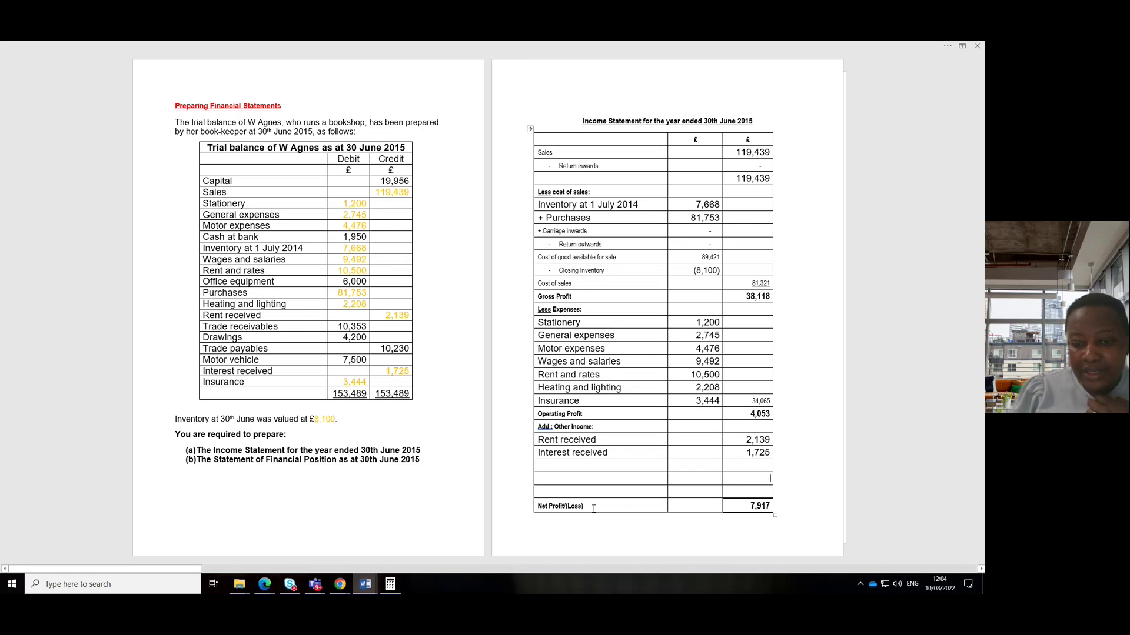
Shorten the "Net Profit/(Loss)" label to "Net Profit" and select the figure in that row.
{"action": "left_click_drag", "start_coordinate": [584, 505], "coordinate": [564, 506]}
{"action": "key", "text": "BackSpace"}
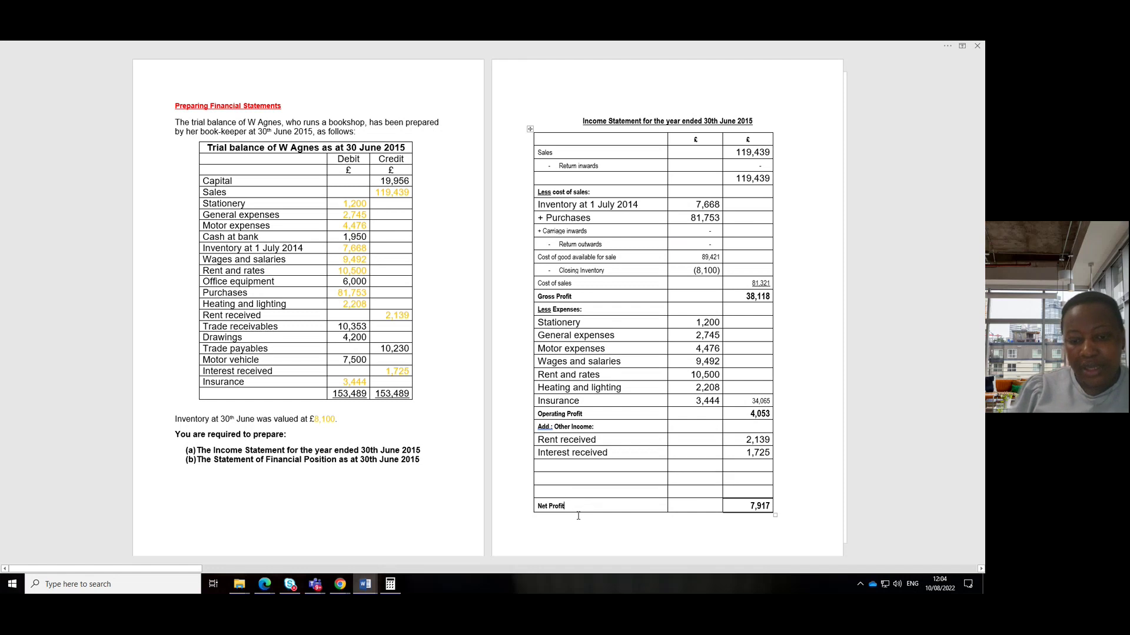
{"action": "double_click", "coordinate": [759, 506]}
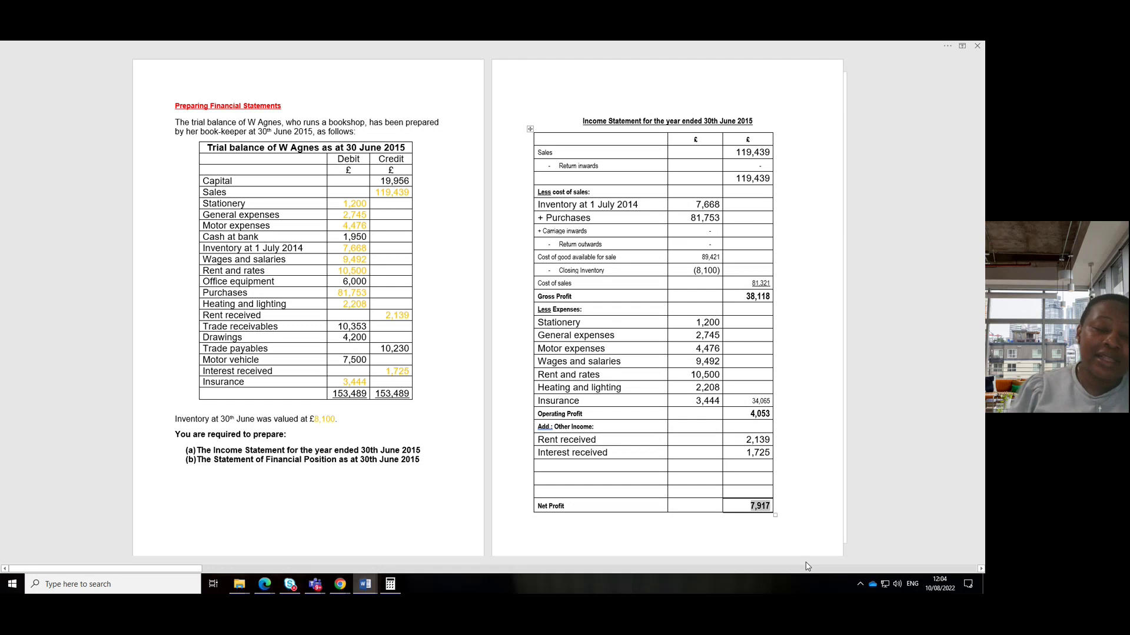